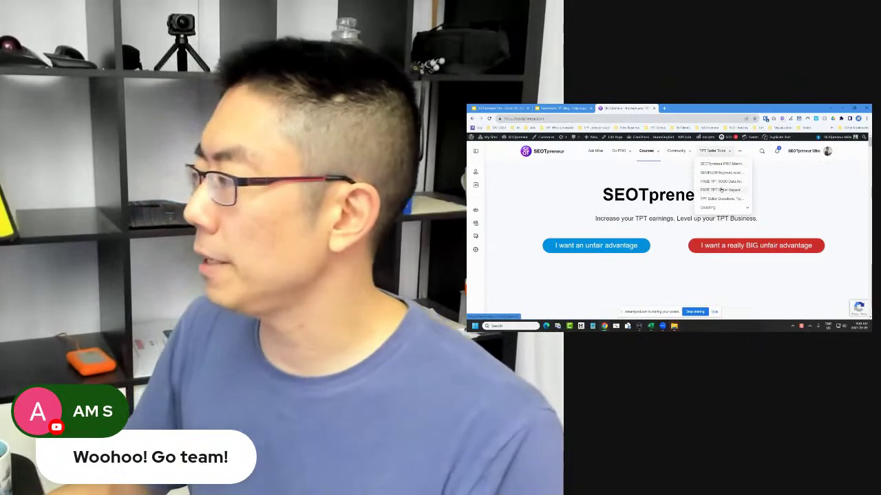
# - Open the free TPT Seller Keyword Tool page for Episode 22 and review its quick links and cheatsheet
pyautogui.click(736, 189)
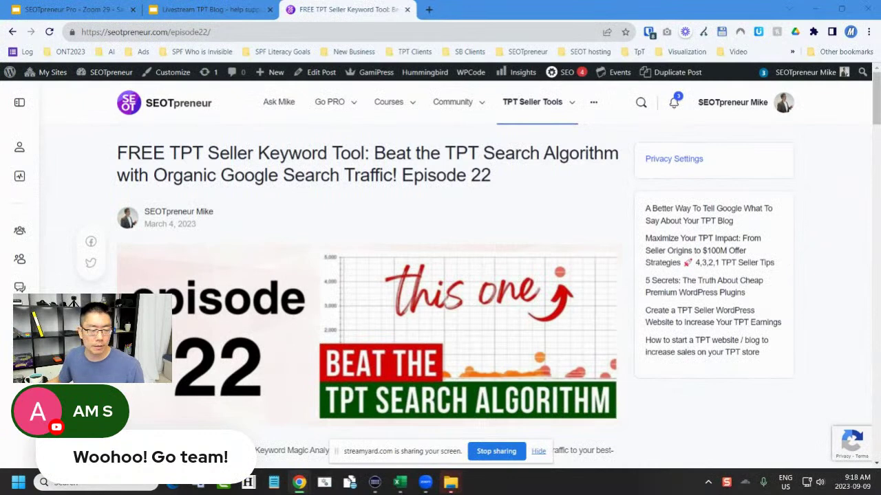
pyautogui.moveTo(546, 109)
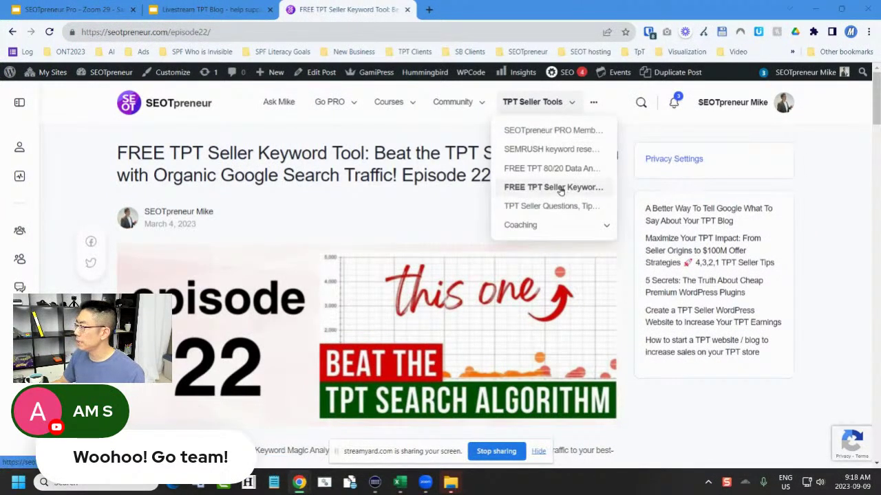
pyautogui.scroll(-2, 412, 172)
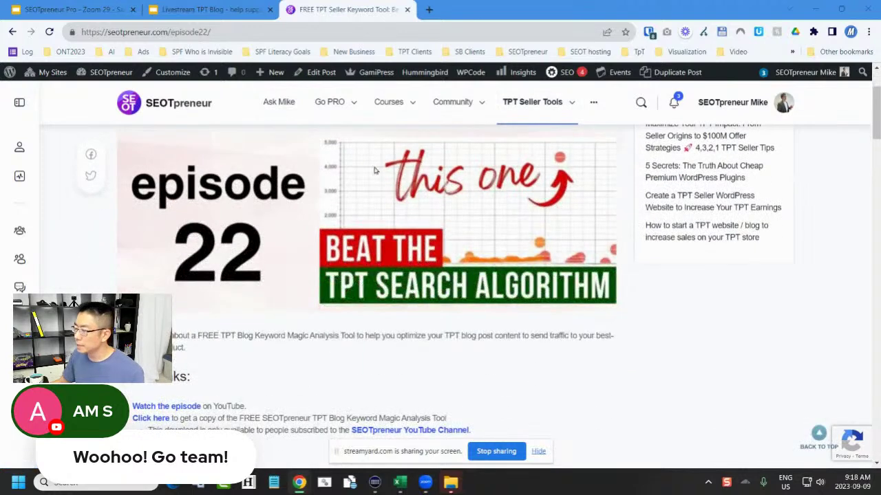
pyautogui.scroll(1, 412, 255)
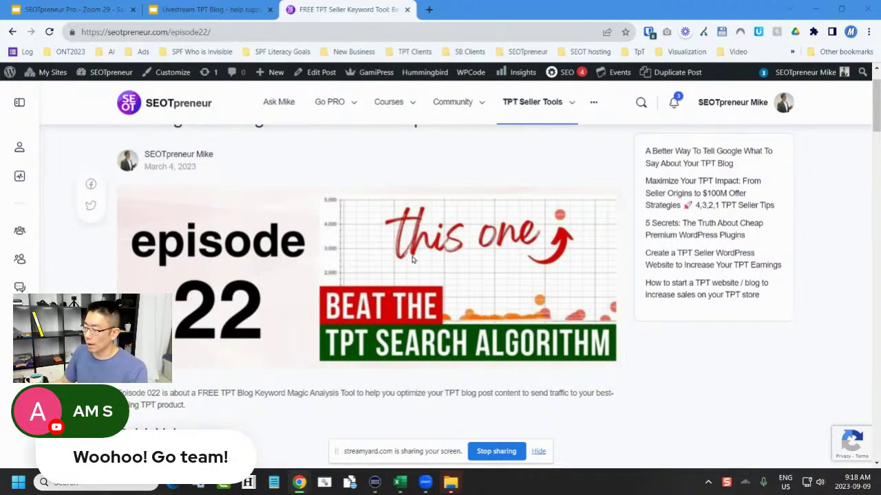
pyautogui.scroll(-2, 408, 296)
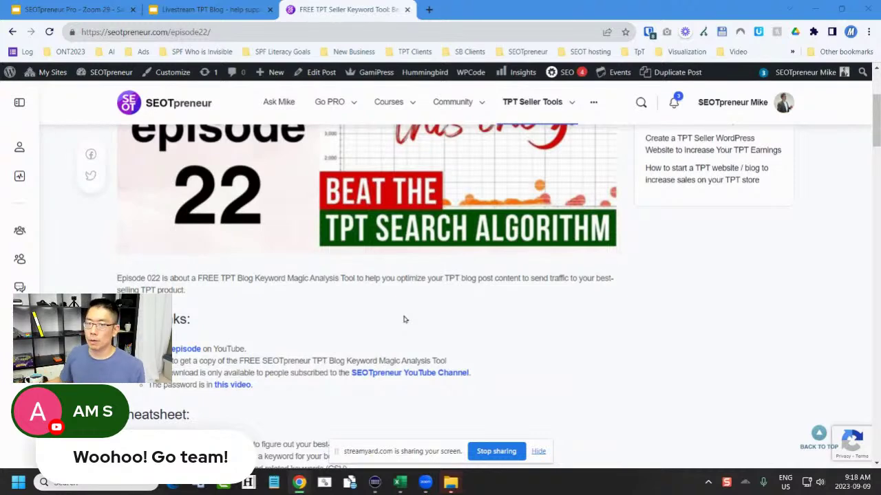
pyautogui.scroll(-3, 488, 358)
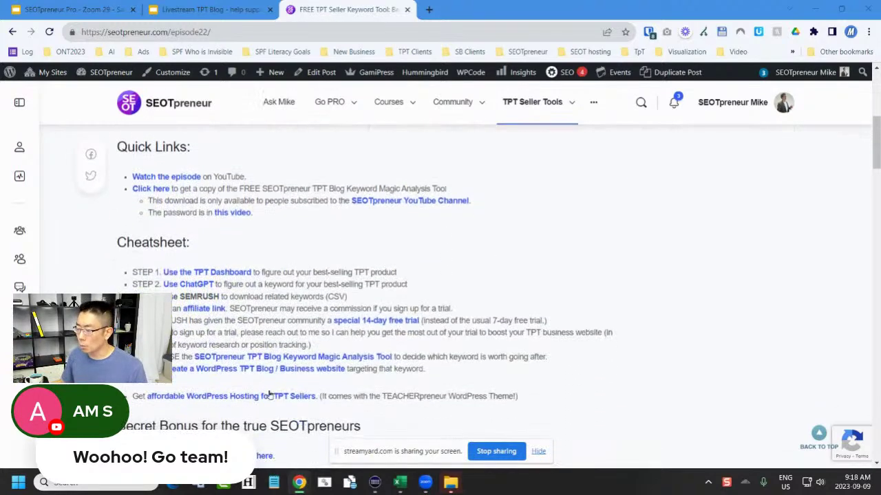
pyautogui.scroll(-2, 291, 378)
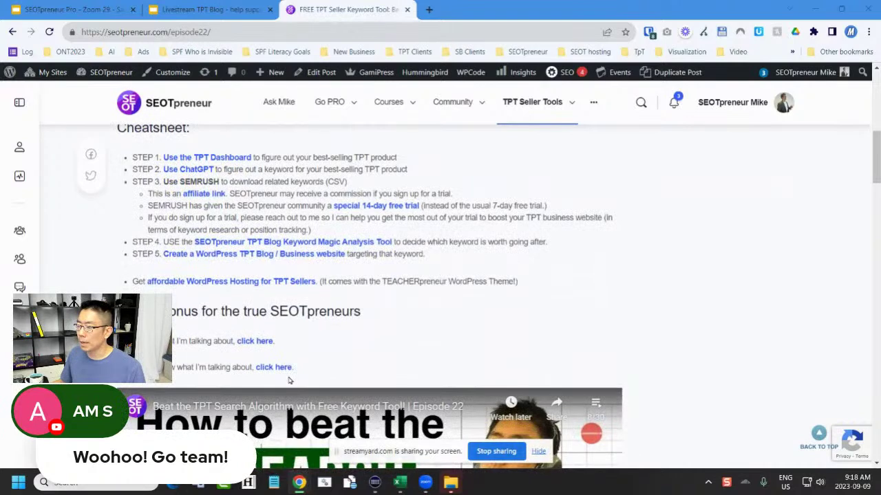
pyautogui.scroll(2, 294, 359)
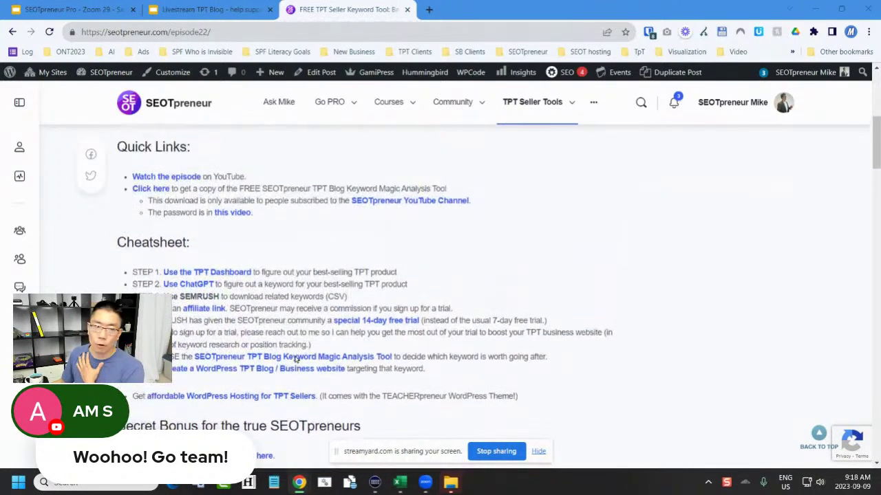
# - Open the Educircles-org 21st Century Skills store on Teachers Pay Teachers in a new tab and look over its banner and featured items
pyautogui.moveTo(408, 89)
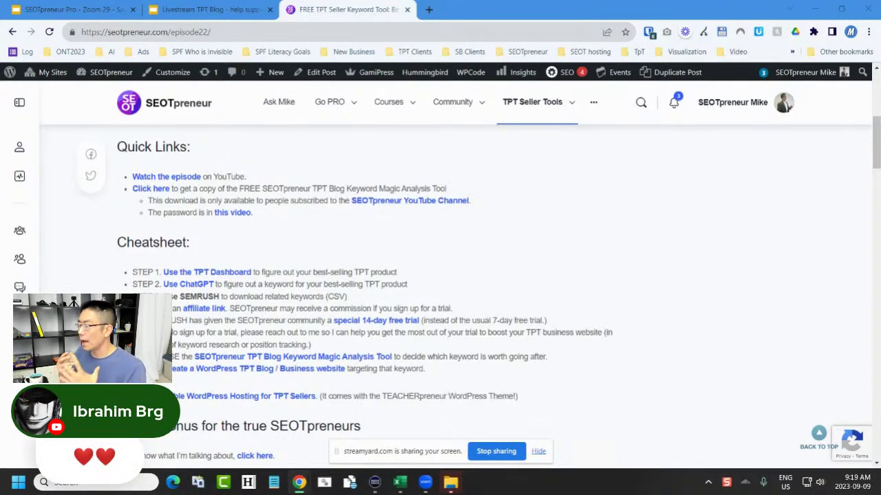
pyautogui.click(429, 9)
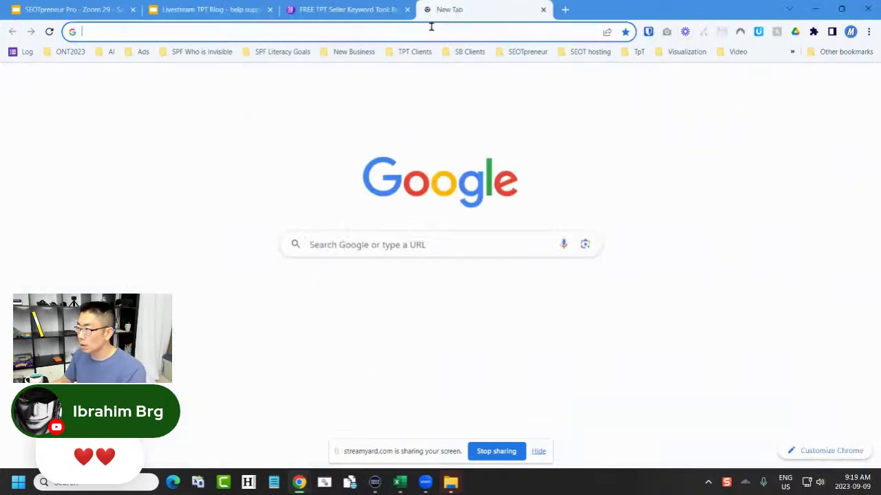
pyautogui.write('teac')
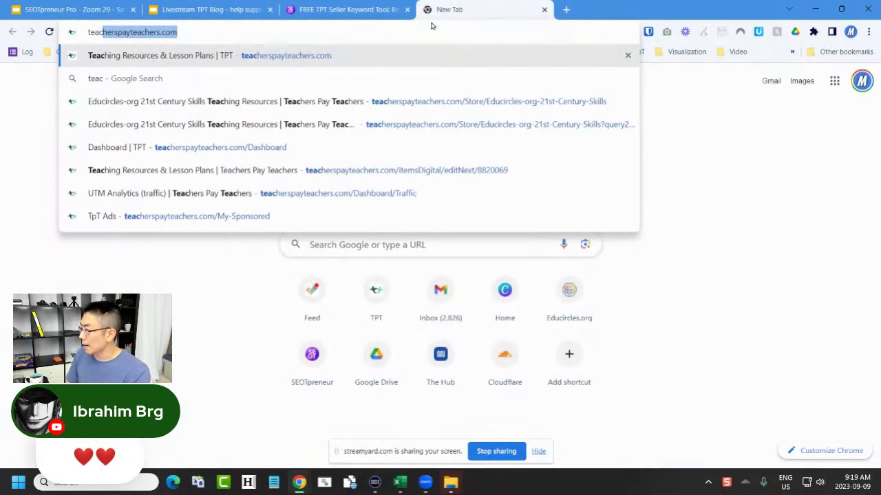
pyautogui.press('Down')
pyautogui.press('Down')
pyautogui.press('Return')
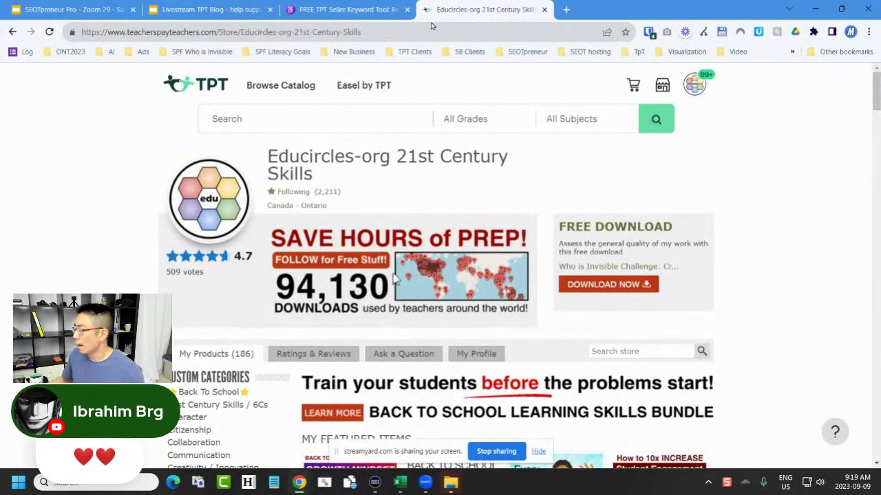
pyautogui.scroll(-2, 582, 154)
pyautogui.scroll(-1, 579, 186)
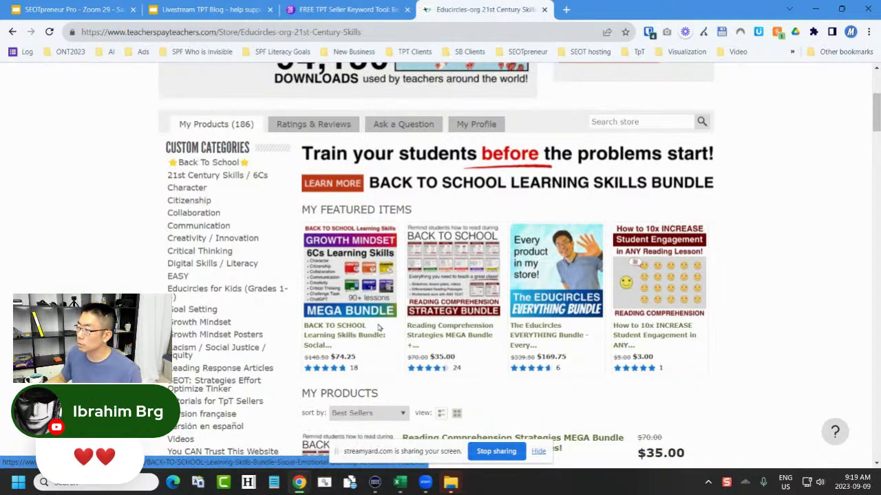
pyautogui.scroll(3, 378, 328)
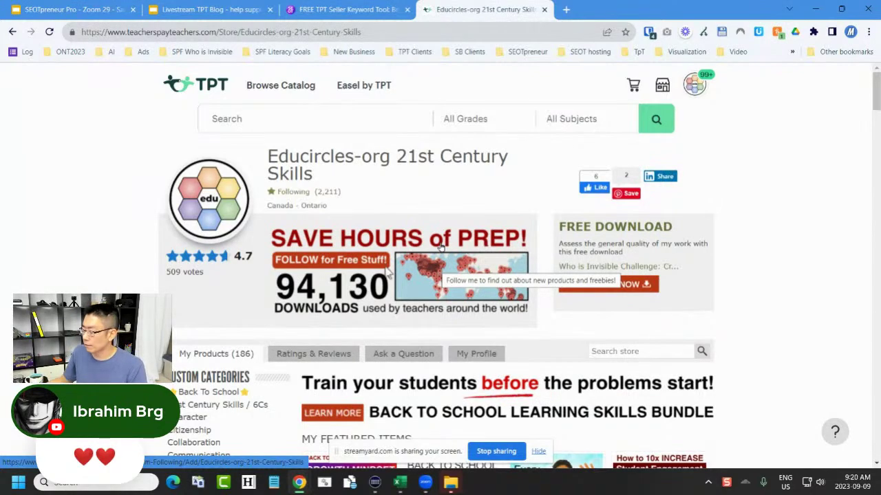
pyautogui.scroll(-3, 389, 274)
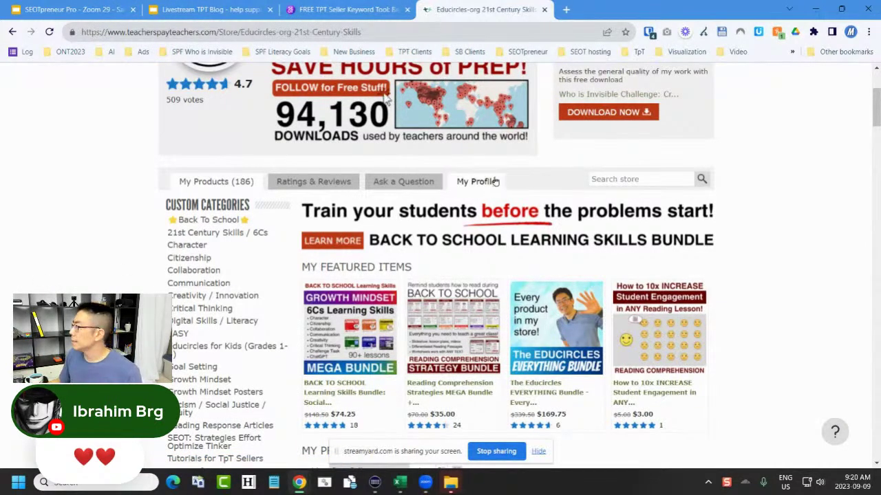
pyautogui.scroll(1, 514, 184)
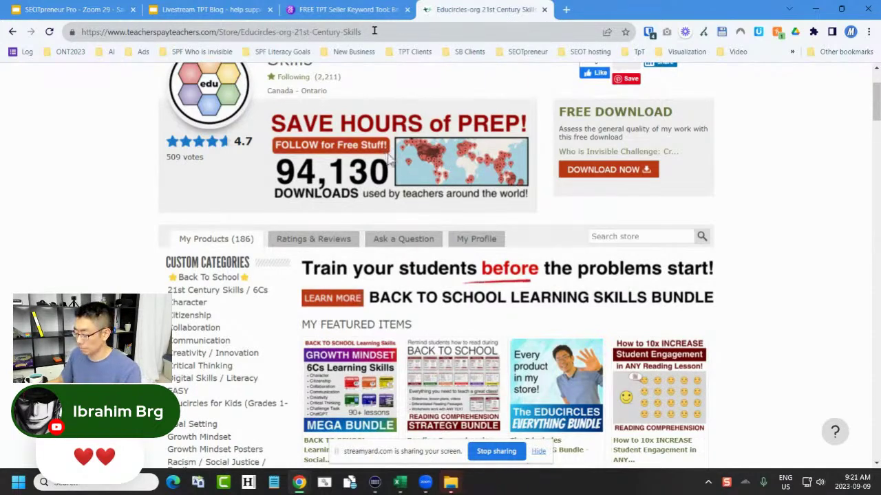
# - Go to the Keyword Research for TPT Blogs slide and open its SEMRUSH link
pyautogui.click(227, 10)
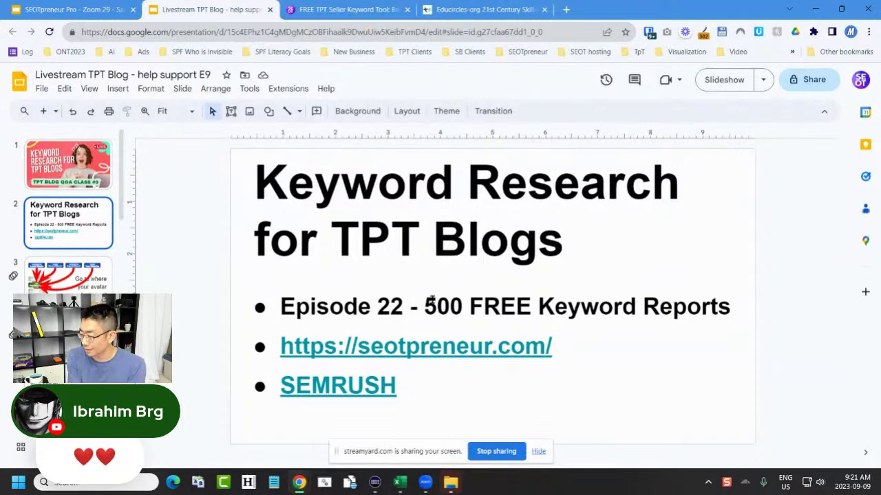
pyautogui.click(350, 387)
pyautogui.click(370, 420)
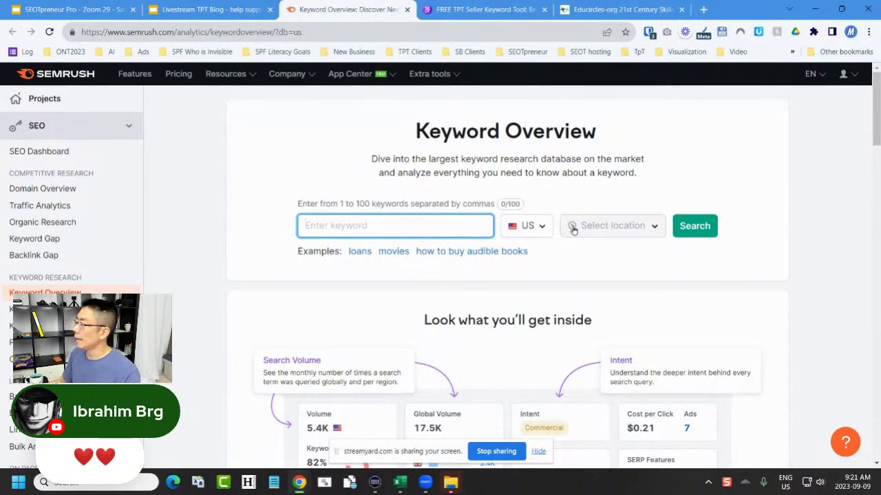
# - Set the Keyword Overview country database to Canada
pyautogui.click(530, 225)
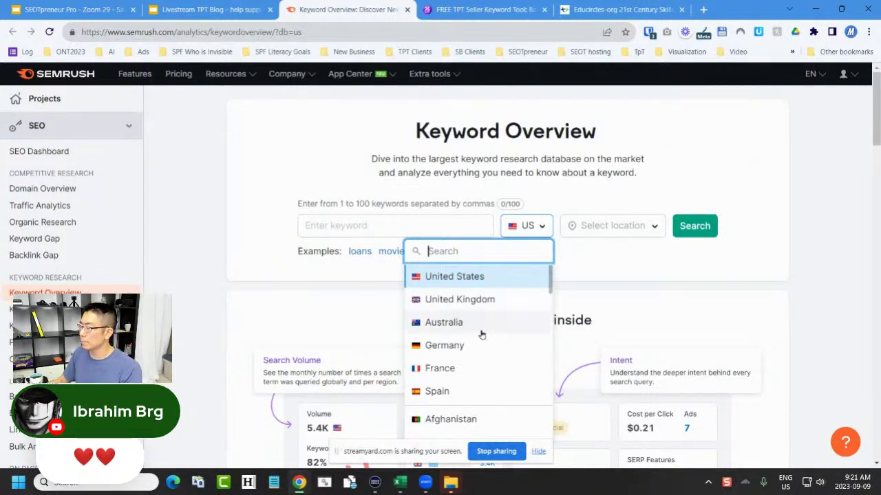
pyautogui.scroll(-1, 470, 351)
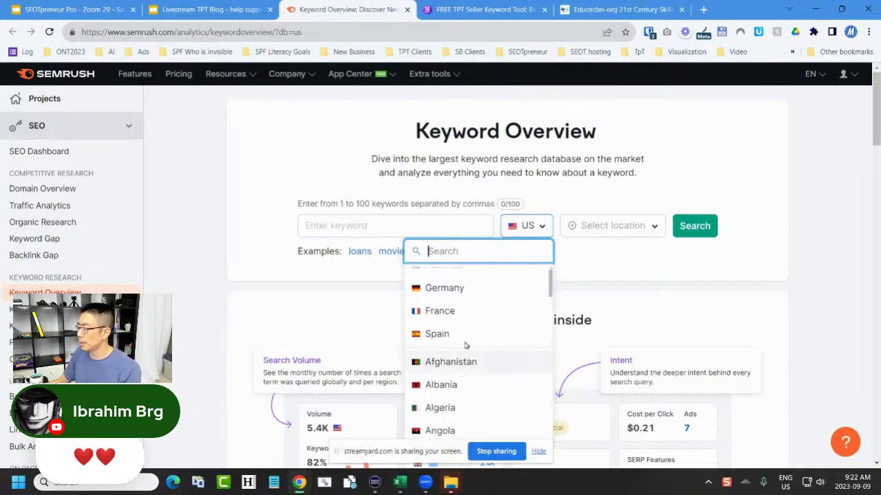
pyautogui.write('canada')
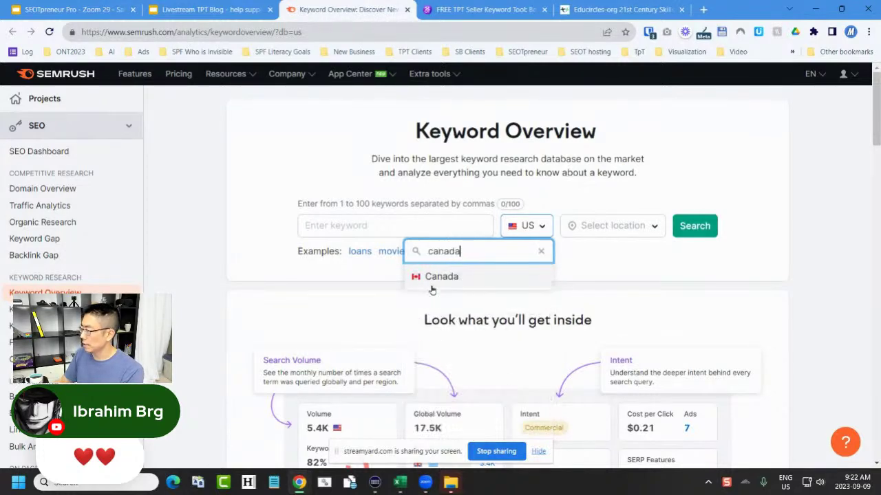
pyautogui.click(434, 277)
# - Run a keyword overview for "ontario language 2023" without a specific location and review the keyword ideas
pyautogui.click(426, 229)
pyautogui.write('ontario lan')
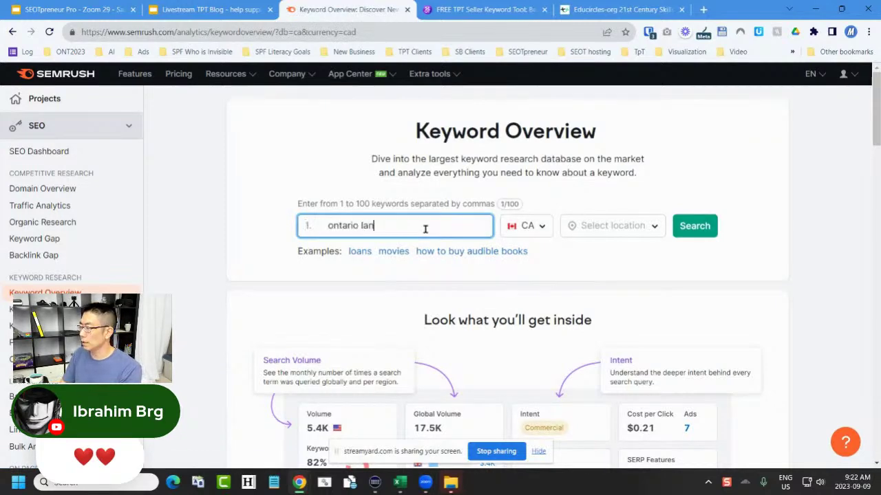
pyautogui.write('guage 2023')
pyautogui.press('Return')
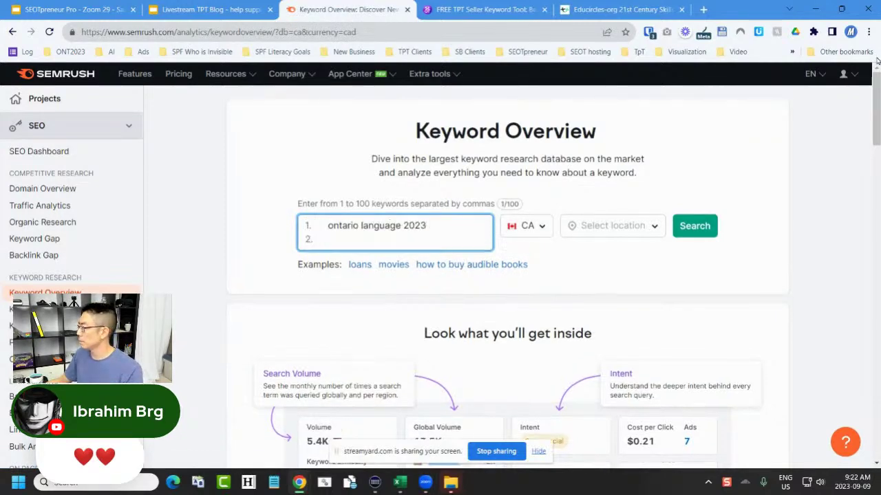
pyautogui.click(653, 227)
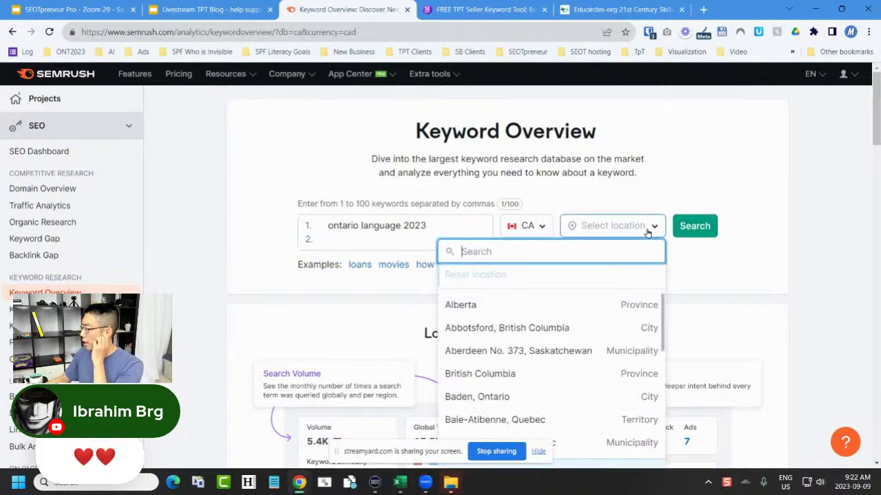
pyautogui.click(703, 232)
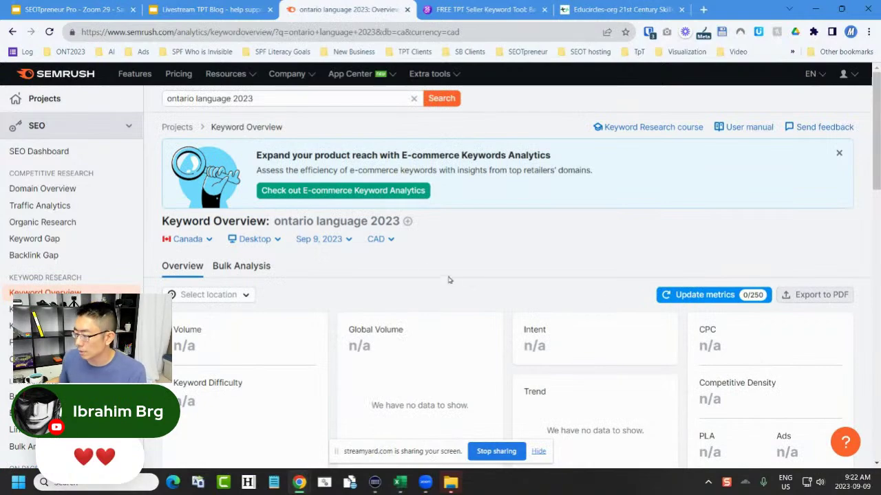
pyautogui.scroll(-5, 462, 266)
pyautogui.scroll(3, 464, 269)
pyautogui.scroll(-2, 383, 297)
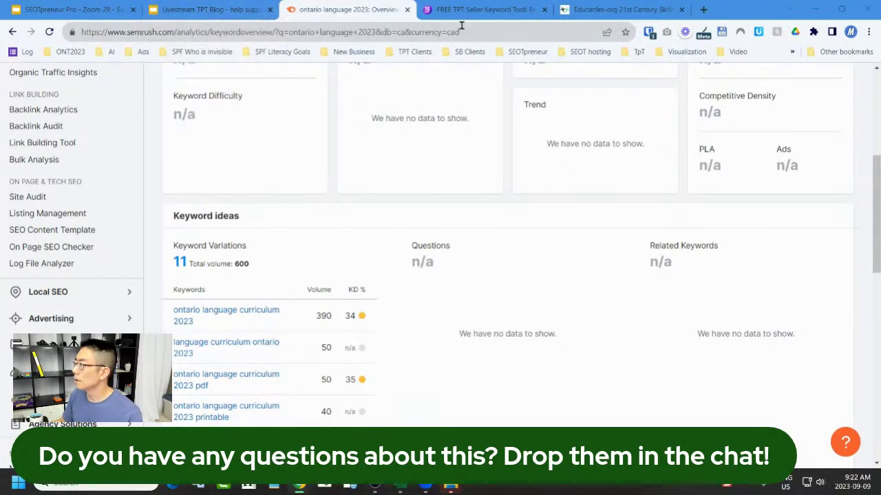
# - Open the bookmarked Analysis Google Sheet from 500 PRO reports and make a copy of SEOTpreneur Keyword Magic Analysis v2022-03-20 (public)
pyautogui.click(485, 10)
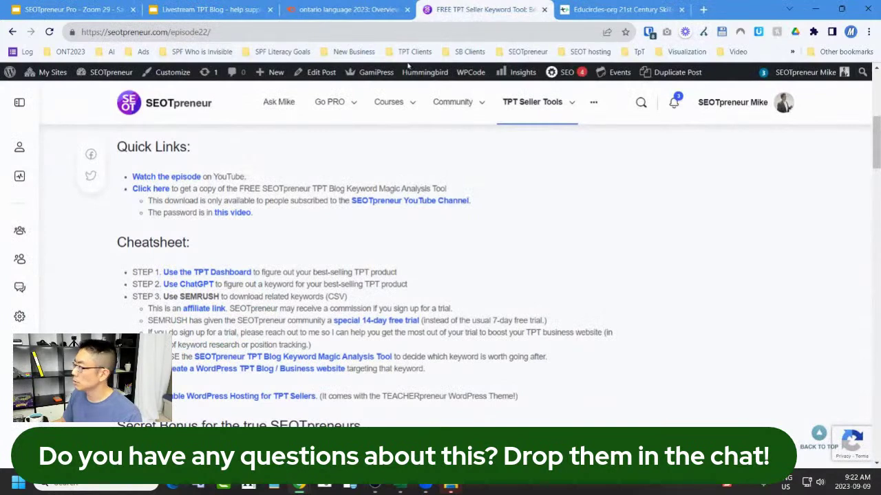
pyautogui.click(514, 53)
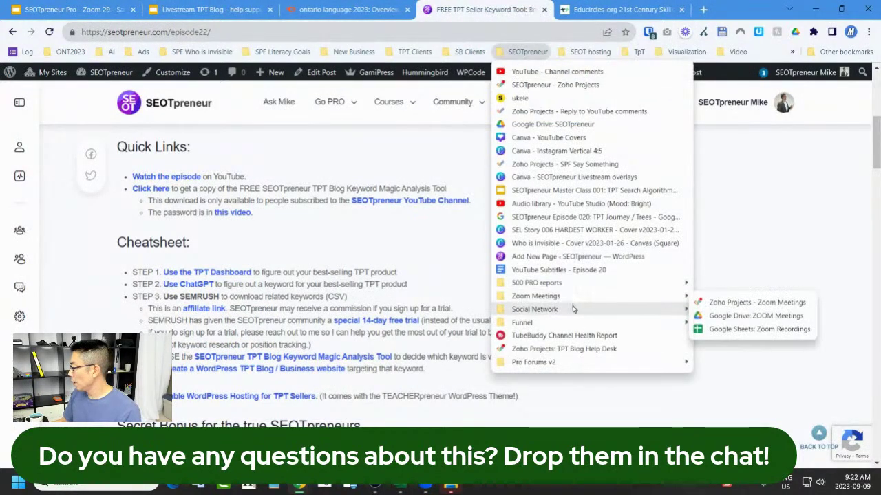
pyautogui.moveTo(599, 282)
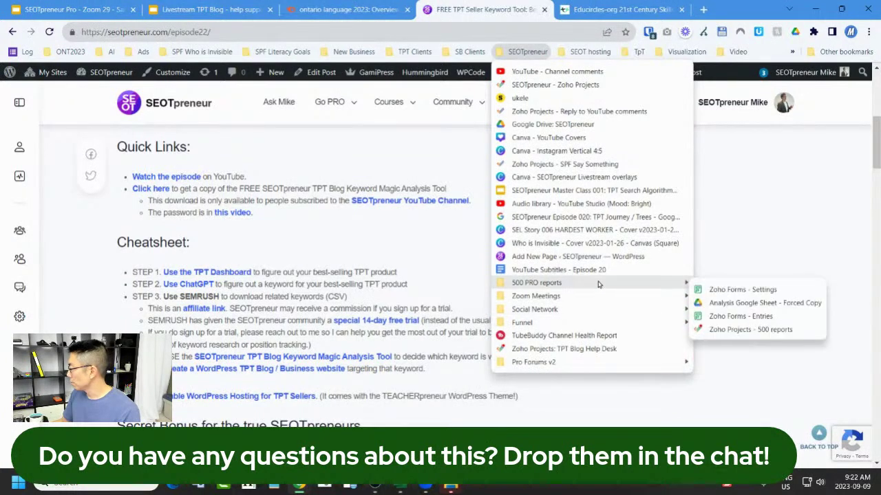
pyautogui.click(740, 304)
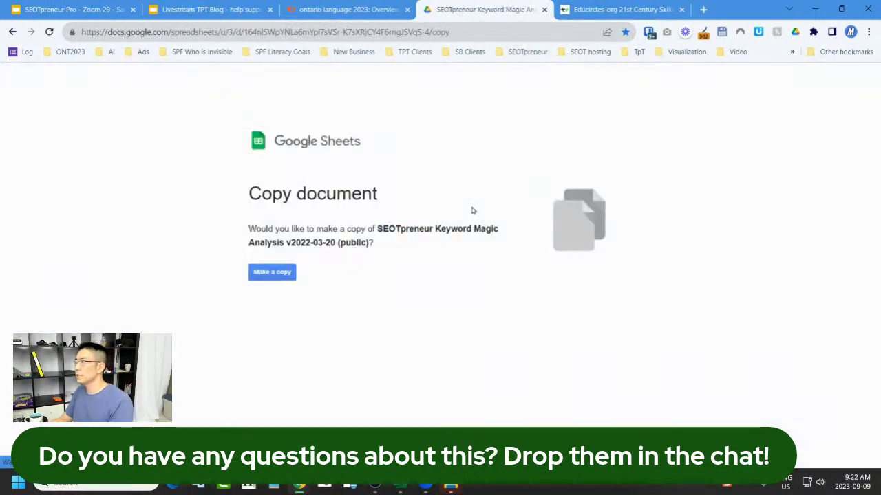
pyautogui.click(281, 274)
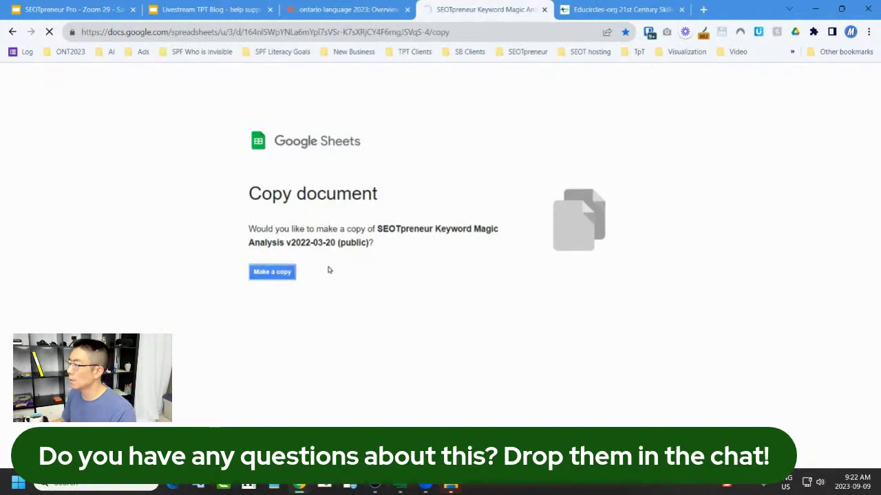
# - Rename the spreadsheet copy, replacing "Copy" with the owner's first name and "(public)" with "(Ontario Language 2023)"
pyautogui.click(179, 74)
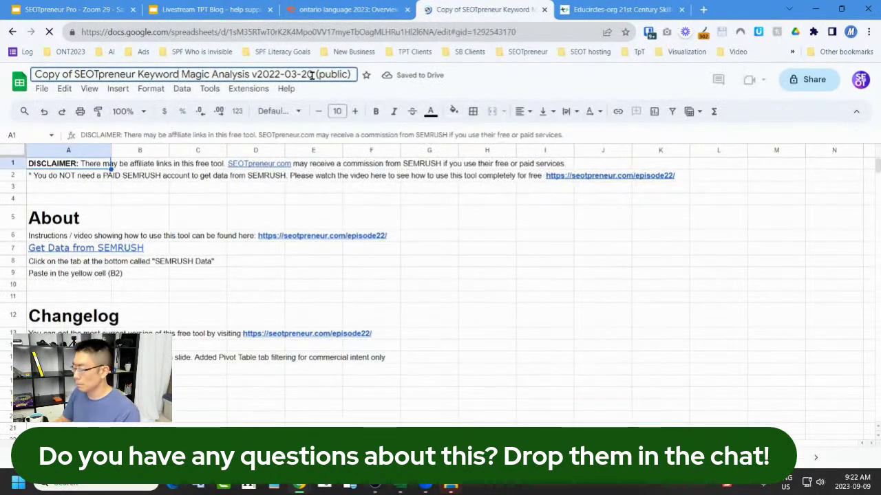
pyautogui.press('Home')
pyautogui.hotkey('ctrl', 'shift', 'Right')
pyautogui.write('Mike')
pyautogui.press('End')
pyautogui.hotkey('ctrl', 'shift', 'Left')
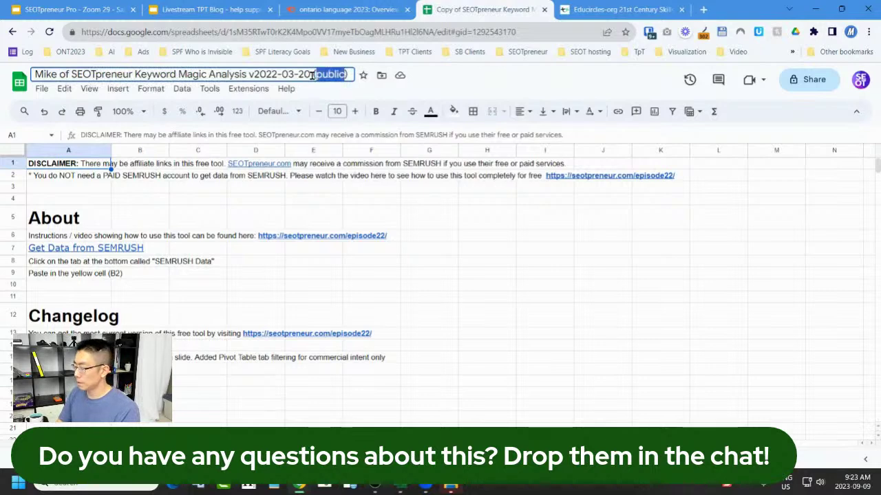
pyautogui.write('(Language 2023)')
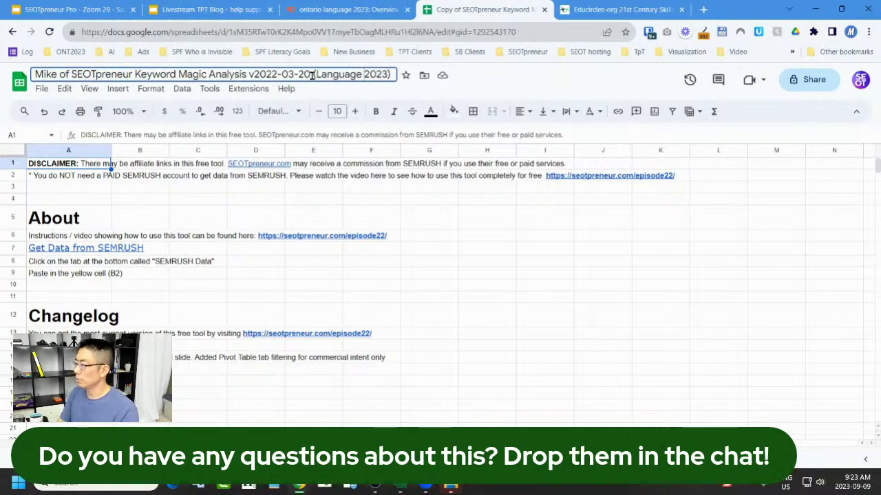
pyautogui.click(313, 74)
pyautogui.write('Ontario')
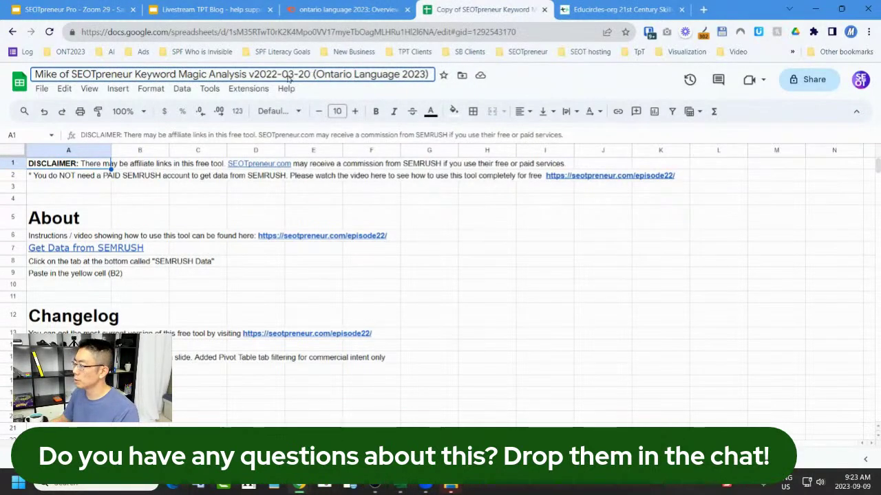
# - Return to SEMRUSH and open all keyword variations for "ontario language 2023" in the Keyword Magic Tool
pyautogui.click(454, 249)
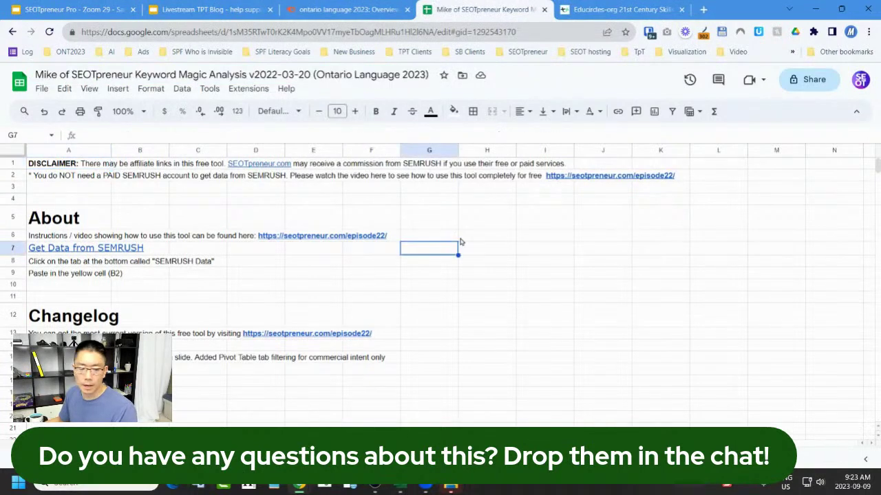
pyautogui.click(331, 7)
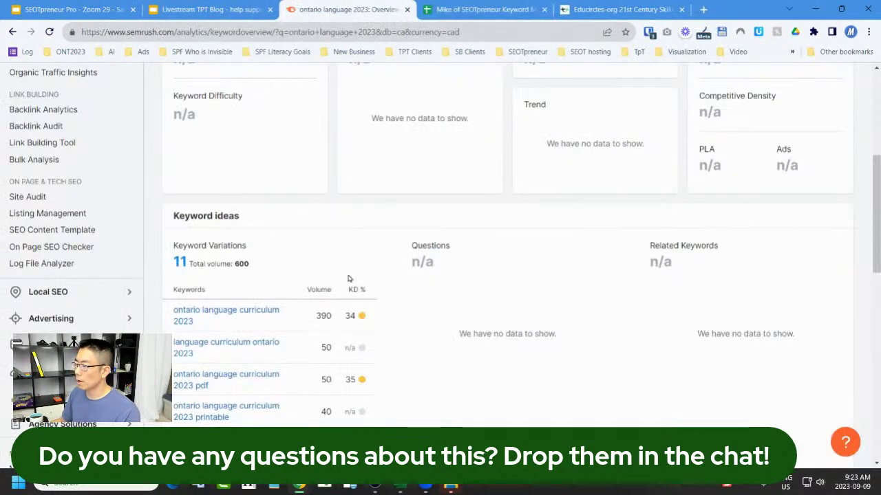
pyautogui.scroll(-3, 289, 262)
pyautogui.click(246, 306)
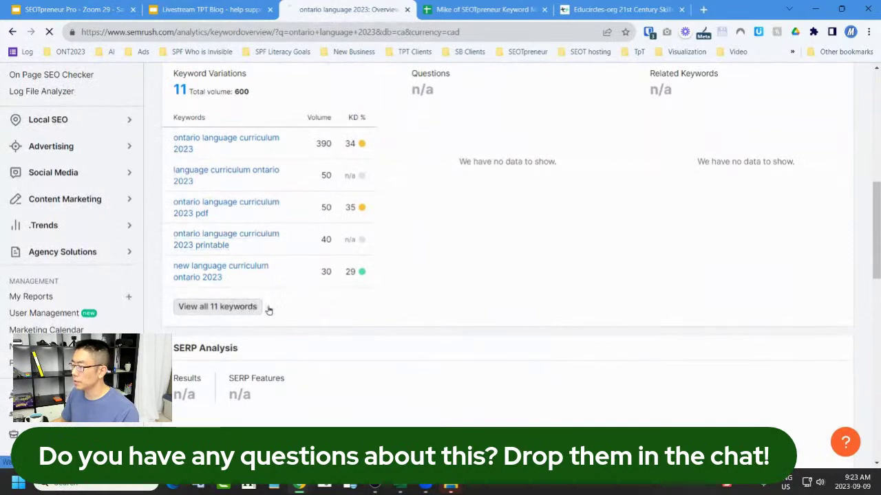
pyautogui.scroll(-3, 411, 258)
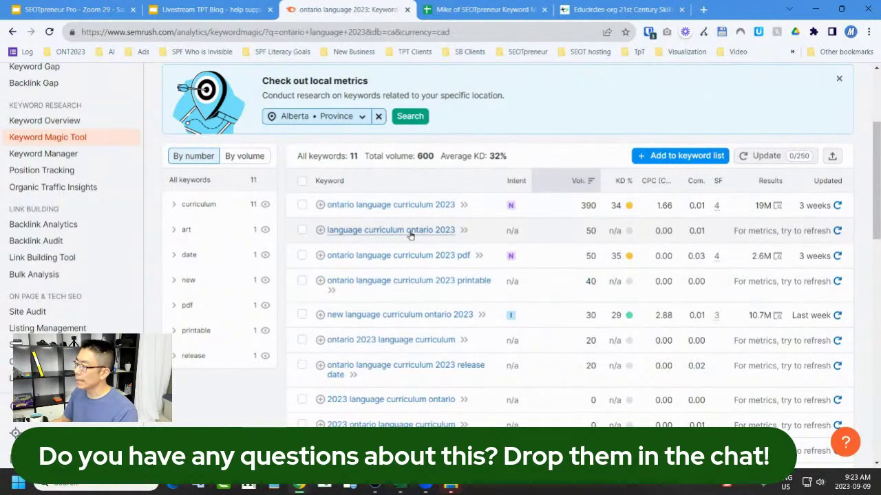
# - Export all the listed keywords as a CSV file and save it in the Livestream folder
pyautogui.click(831, 155)
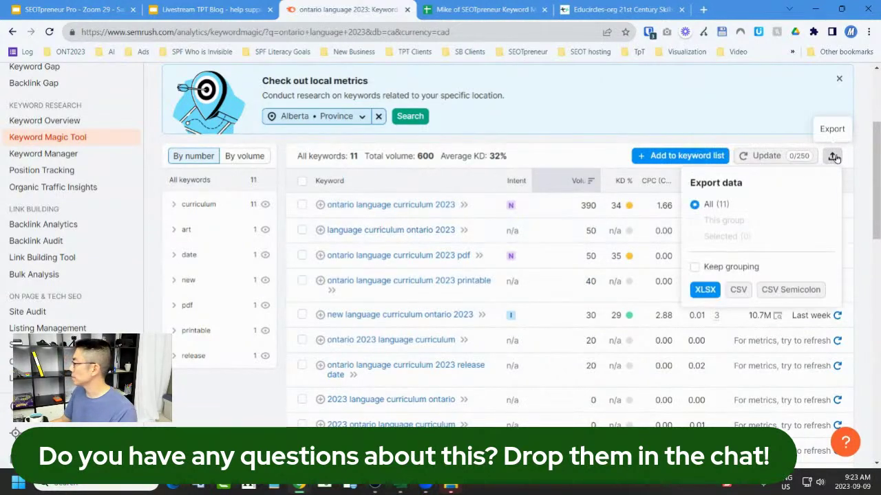
pyautogui.click(737, 289)
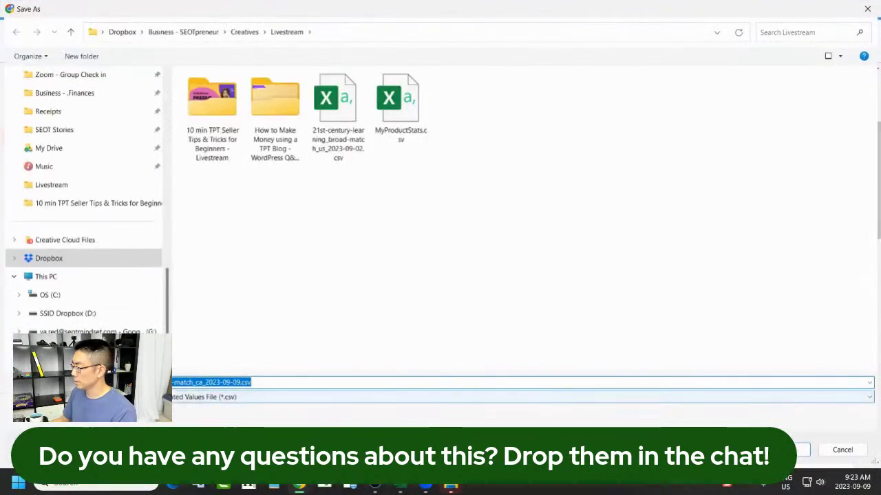
pyautogui.click(802, 450)
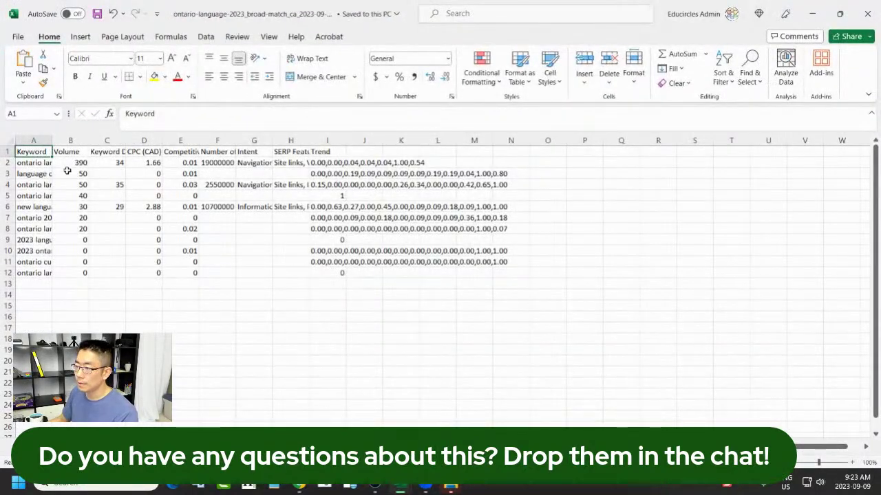
# - In the exported CSV in Excel, autofit the Keyword column and copy the entire data set
pyautogui.doubleClick(52, 141)
pyautogui.click(100, 186)
pyautogui.hotkey('ctrl', 'a')
pyautogui.hotkey('ctrl', 'c')
# - Switch to the Google Sheets analysis copy and paste the keyword data into the SEMRUSH Data sheet from cell B3
pyautogui.click(811, 13)
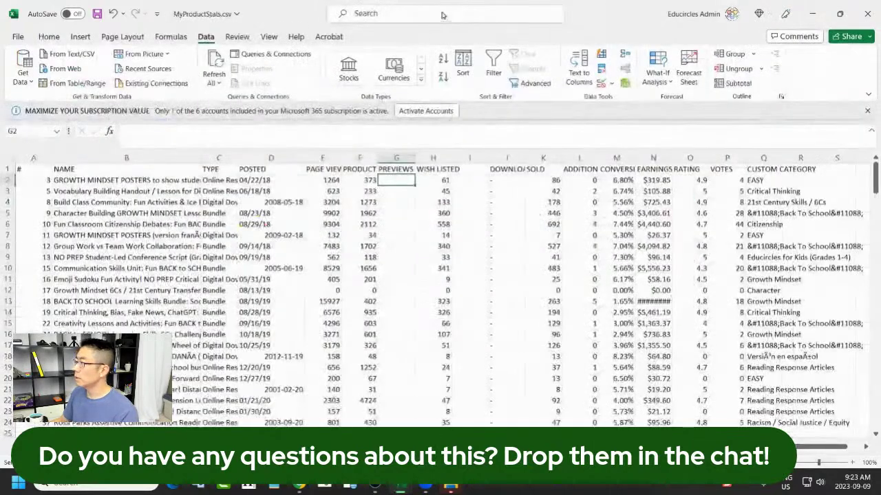
pyautogui.click(812, 13)
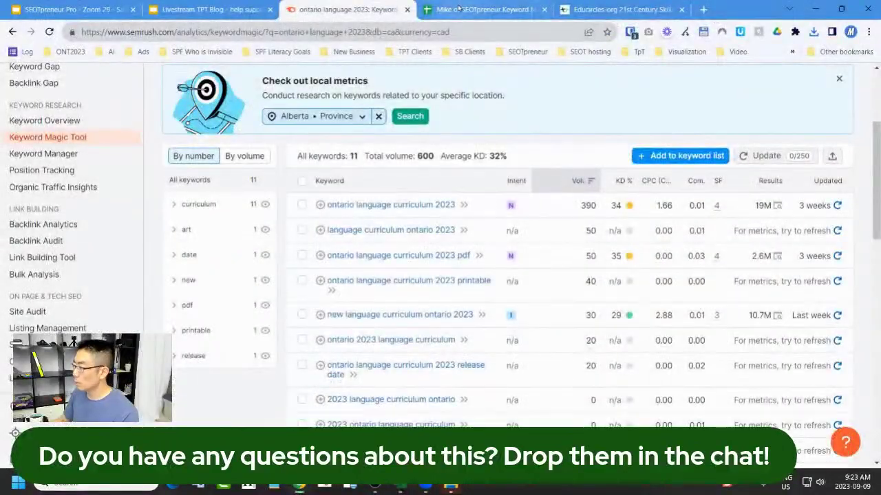
pyautogui.click(459, 8)
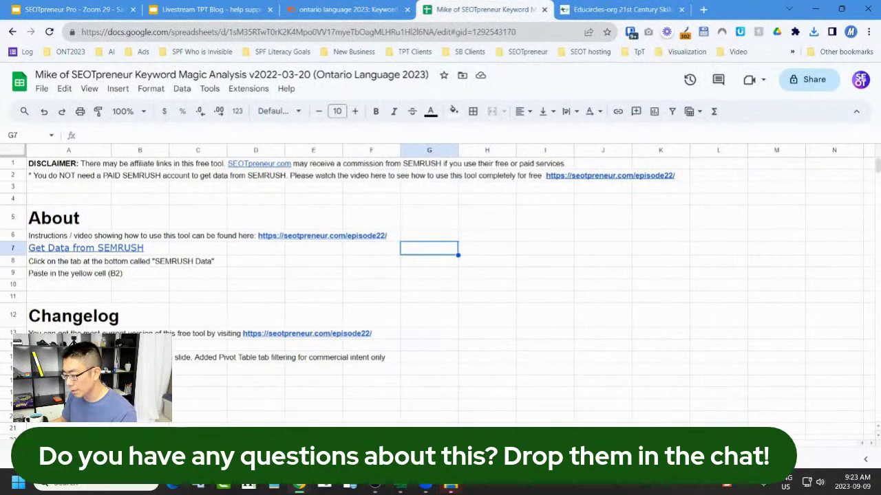
pyautogui.click(248, 461)
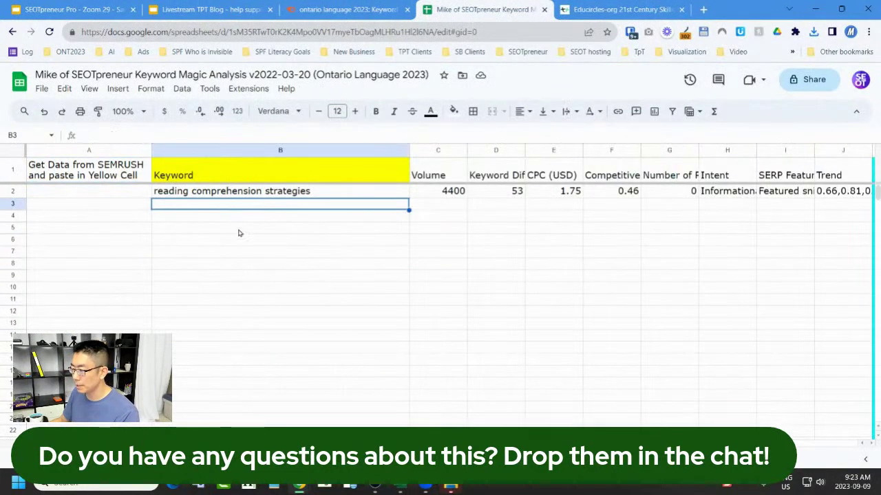
pyautogui.hotkey('ctrl', 'v')
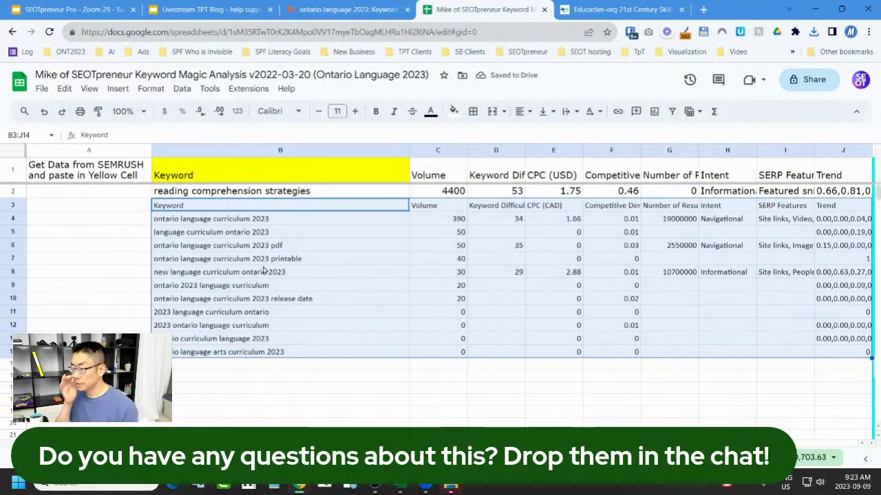
# - Delete the "reading comprehension strategies" sample row and the duplicate header row from the SEMRUSH Data sheet
pyautogui.click(108, 263)
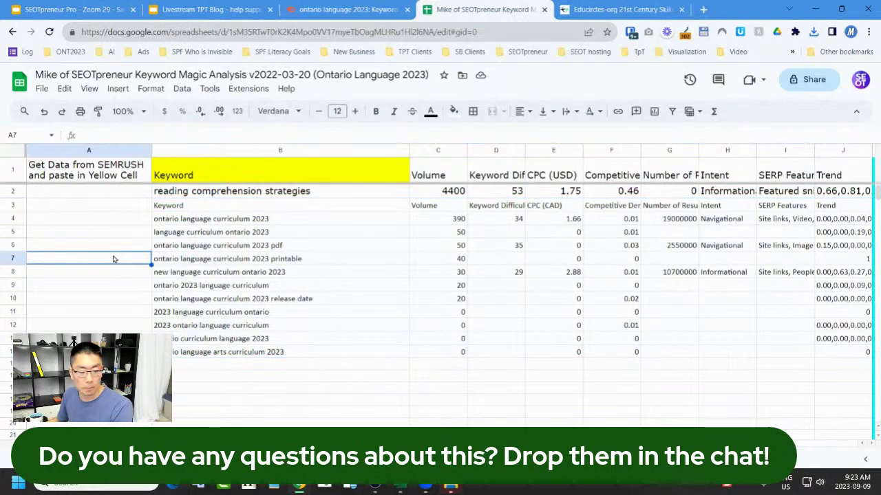
pyautogui.click(12, 191)
pyautogui.rightClick(13, 191)
pyautogui.click(56, 297)
pyautogui.click(23, 192)
pyautogui.rightClick(23, 192)
pyautogui.click(69, 299)
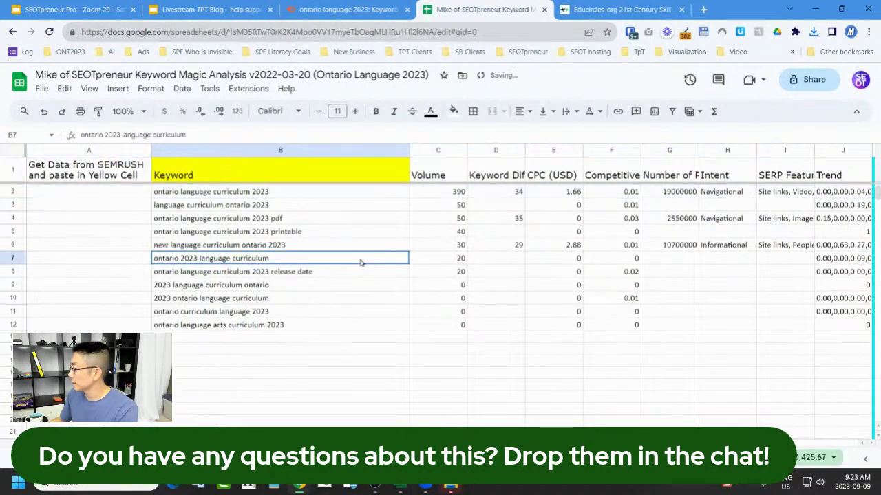
# - Review the search intent and keyword difficulty of the "ontario language 2023" keywords in SEMRUSH
pyautogui.click(804, 246)
pyautogui.click(348, 10)
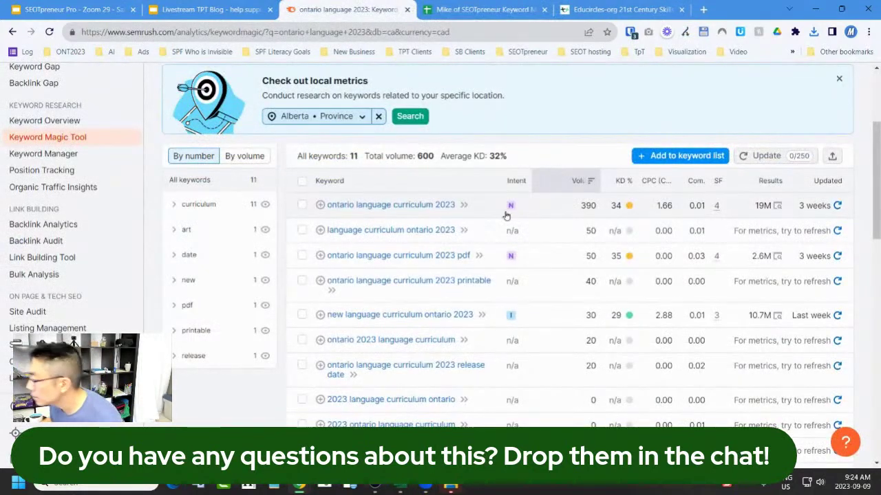
pyautogui.moveTo(510, 208)
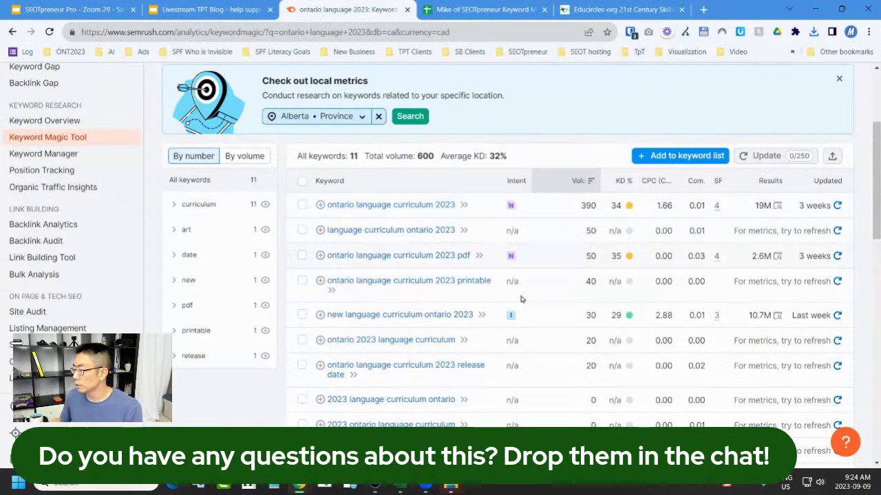
pyautogui.moveTo(511, 318)
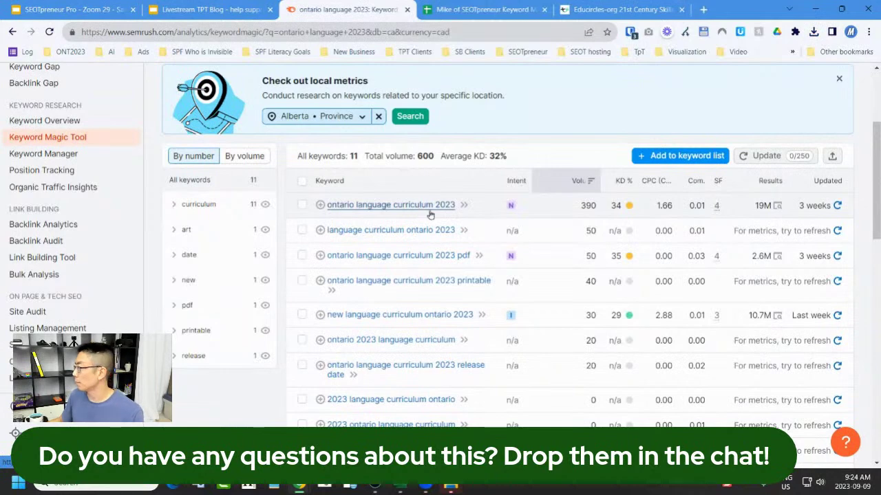
pyautogui.moveTo(617, 210)
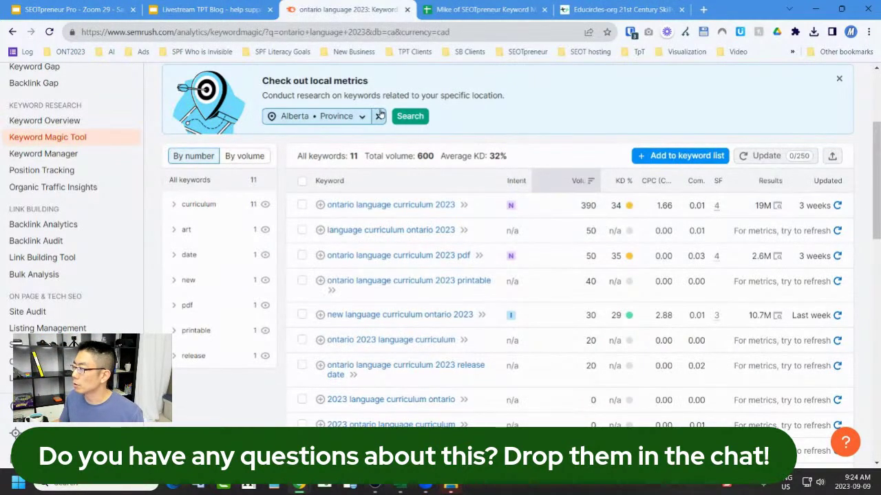
# - Set the local metrics location to the province of Ontario and run the search
pyautogui.scroll(2, 367, 215)
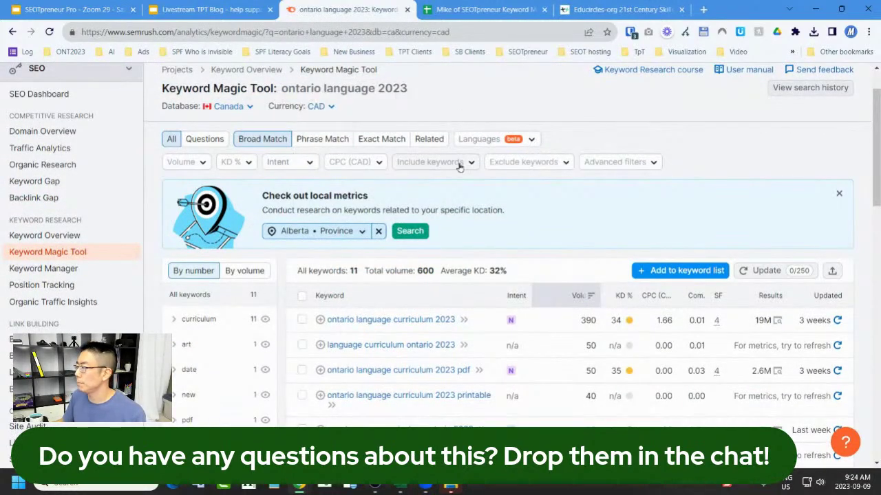
pyautogui.click(320, 232)
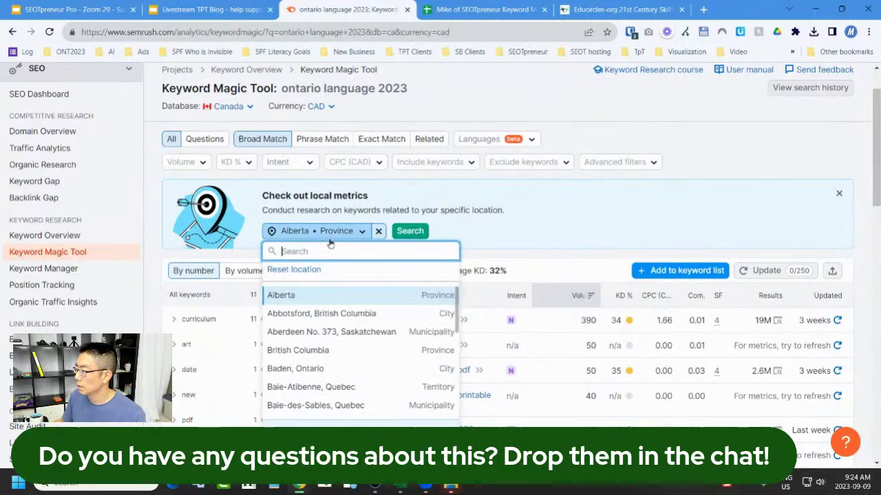
pyautogui.write('ontario')
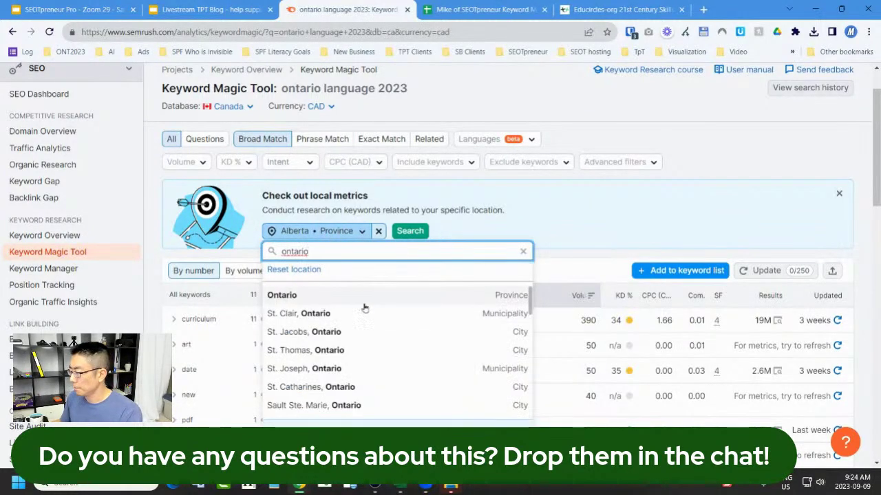
pyautogui.click(397, 297)
pyautogui.click(410, 231)
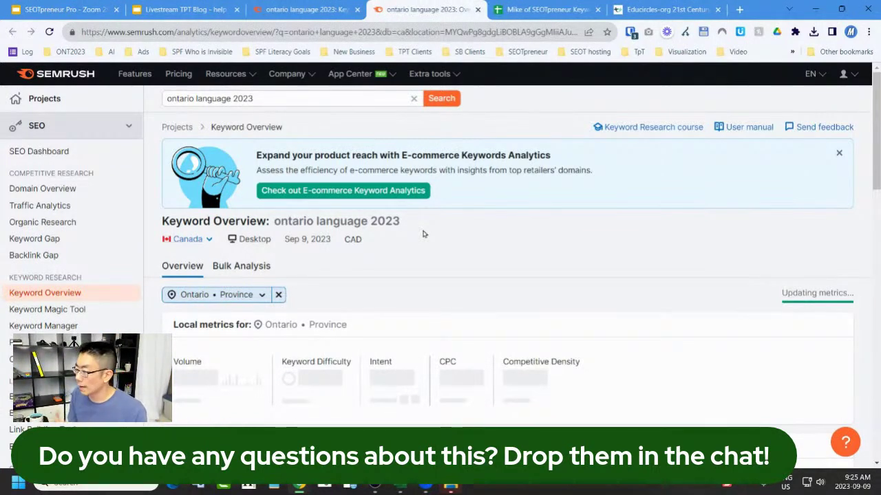
# - Examine the Ontario local metrics and the keyword variations with their total volume in the overview
pyautogui.scroll(-6, 427, 234)
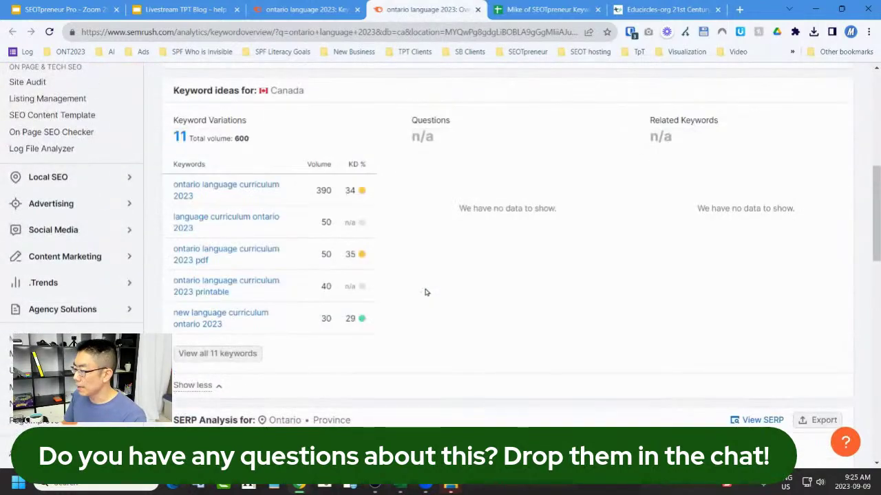
pyautogui.scroll(-1, 454, 284)
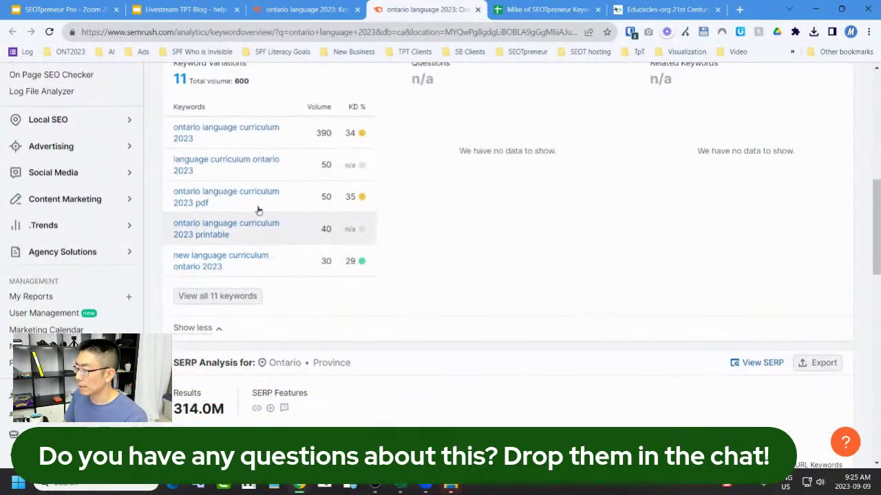
pyautogui.scroll(3, 414, 141)
pyautogui.scroll(2, 414, 141)
pyautogui.scroll(-2, 269, 308)
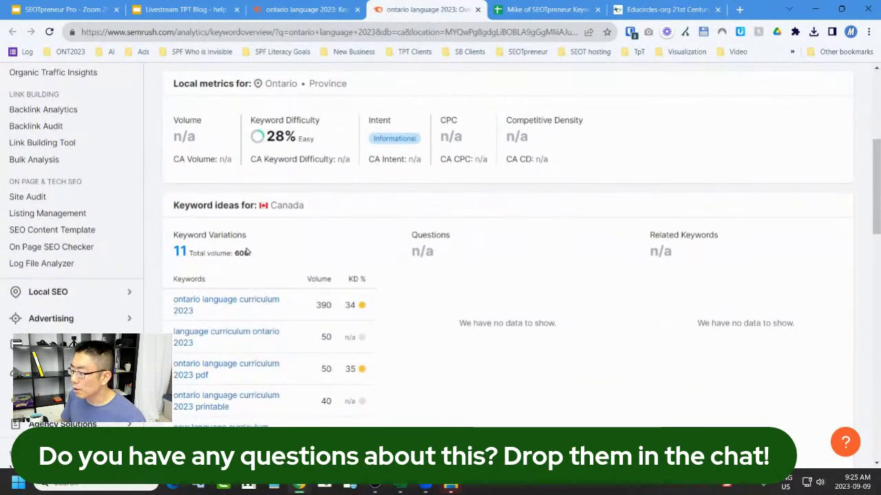
pyautogui.scroll(-1, 240, 344)
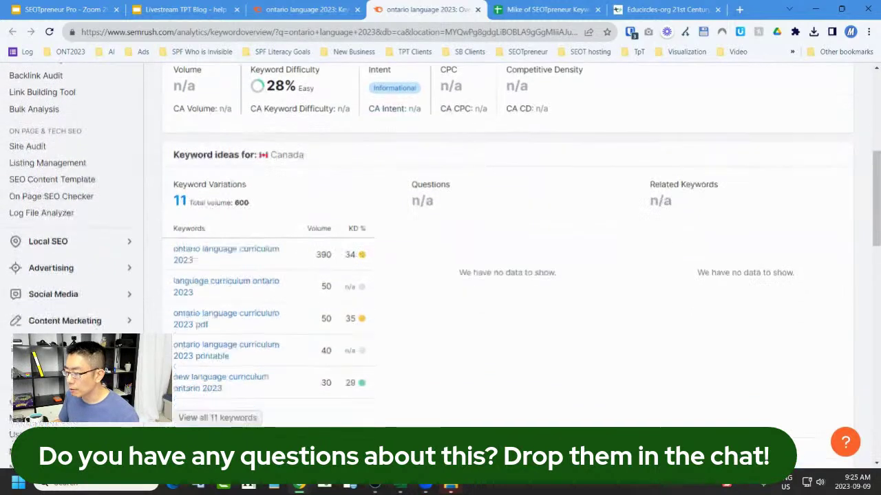
pyautogui.doubleClick(242, 195)
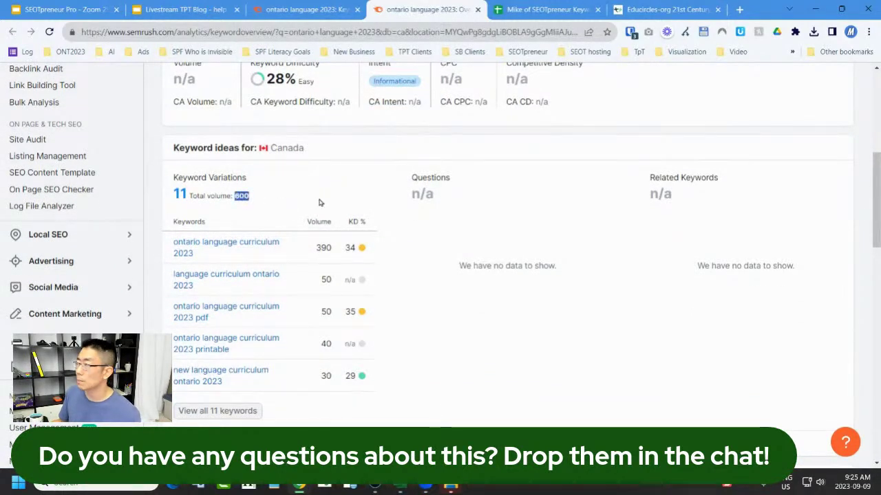
# - Check the related keywords for "ontario language 2023" in the Keyword Magic Tool
pyautogui.hotkey('ctrl', 'Tab')
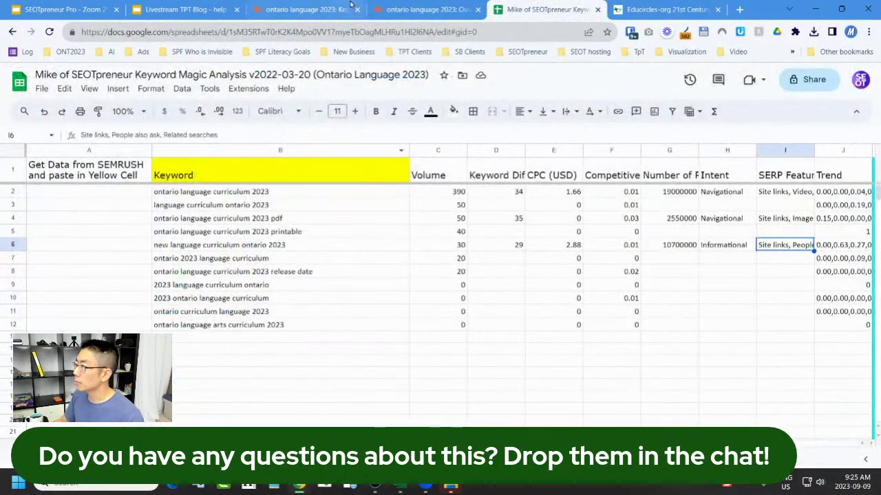
pyautogui.click(302, 9)
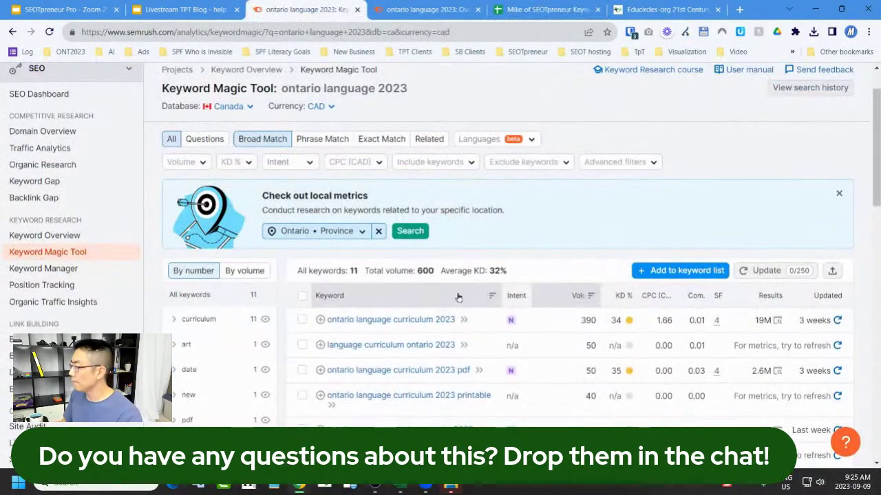
pyautogui.click(428, 138)
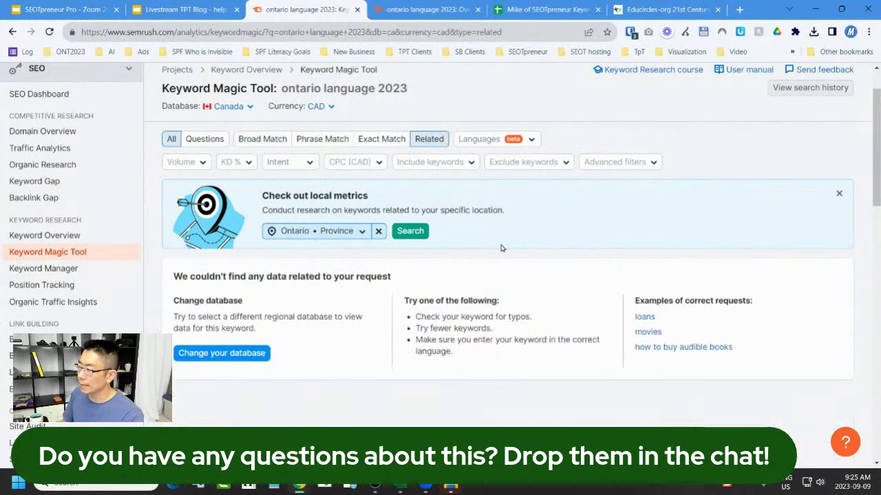
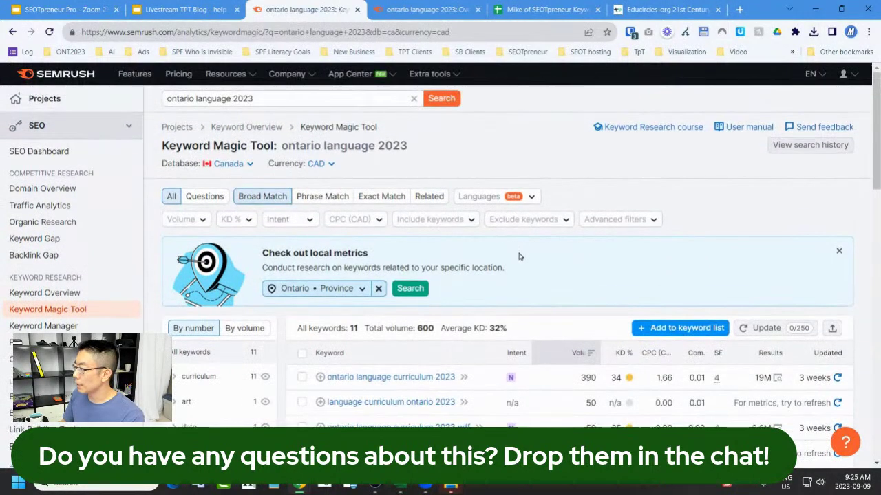
# - Run a Keyword Magic search for the broader phrase "language 2023" and open the keyword overview for "language curriculum 2023"
pyautogui.click(297, 101)
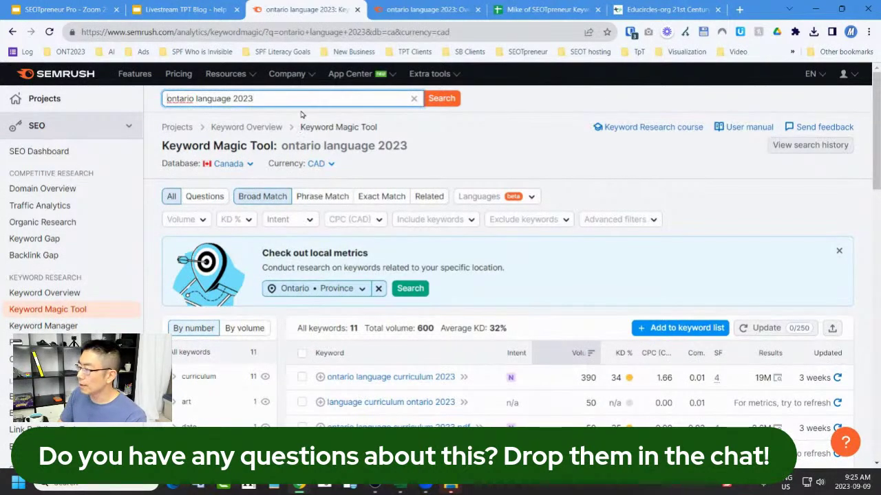
pyautogui.press('BackSpace')
pyautogui.press('Return')
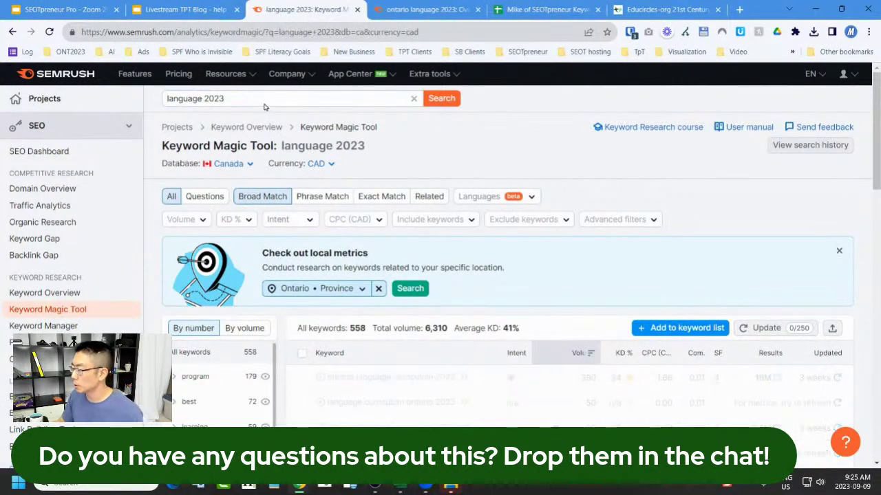
pyautogui.scroll(-2, 440, 203)
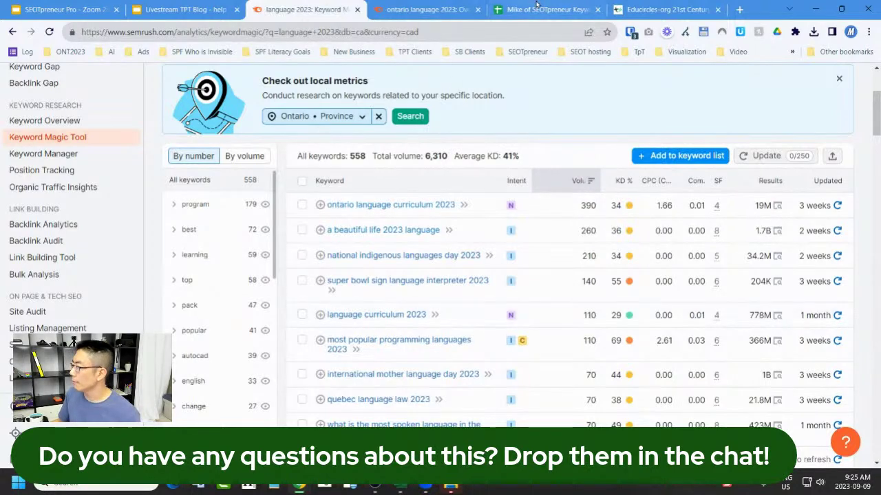
pyautogui.click(383, 315)
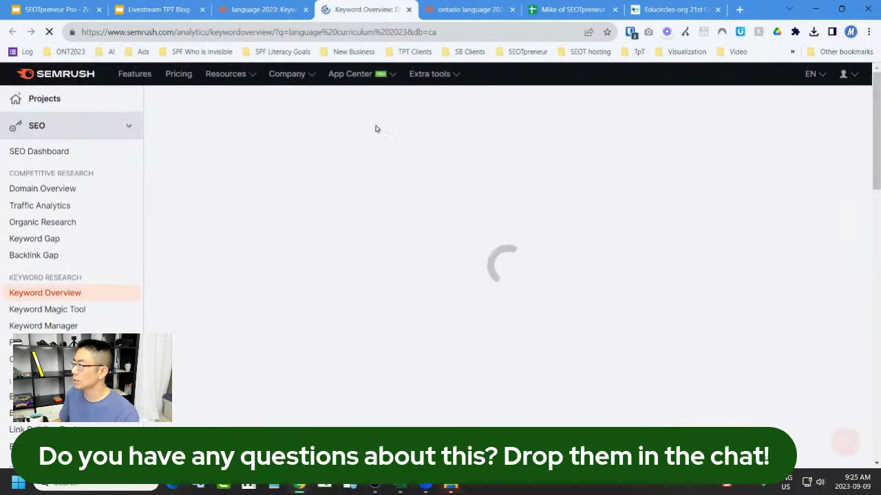
# - Review the keyword ideas for "language curriculum 2023" and open the full list of keyword variations
pyautogui.scroll(-6, 408, 213)
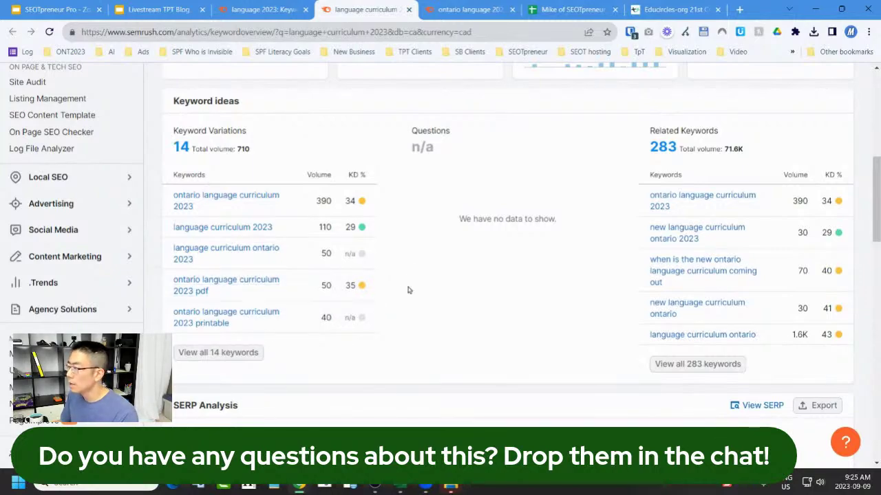
pyautogui.scroll(6, 417, 281)
pyautogui.scroll(-6, 404, 297)
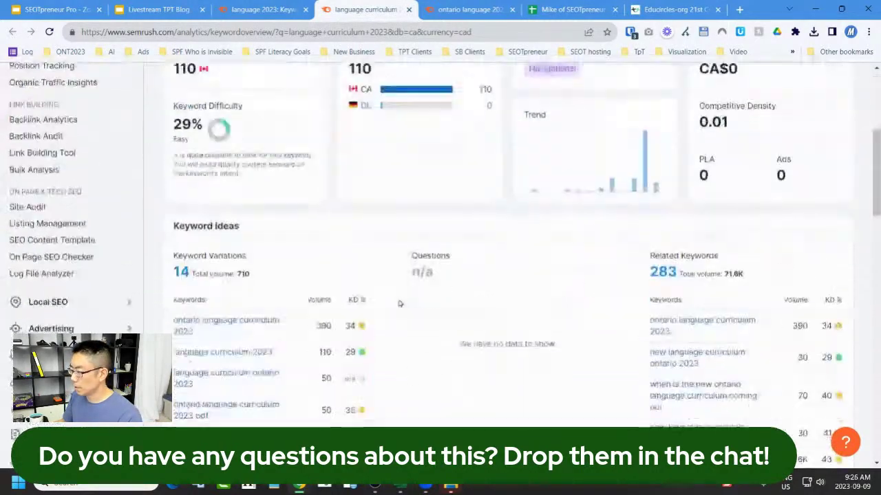
pyautogui.click(237, 353)
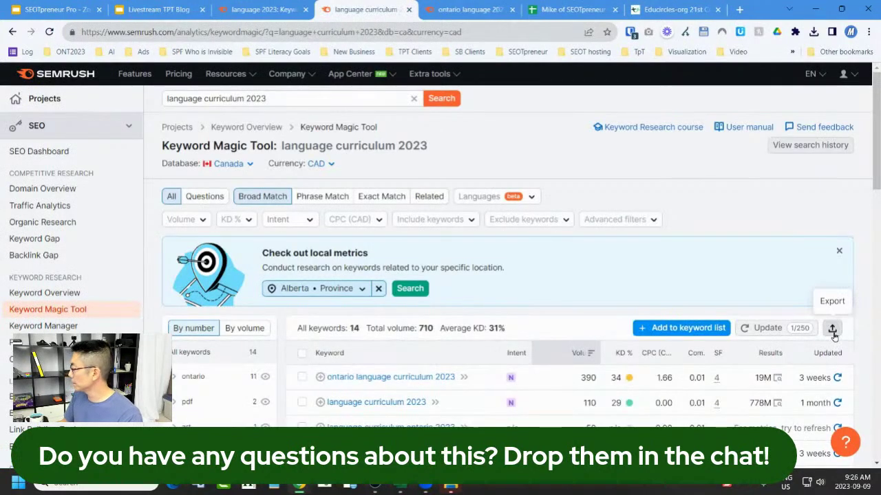
# - Export all broad-match keywords for "language curriculum 2023" as a CSV file saved in the Livestream folder
pyautogui.click(832, 329)
pyautogui.scroll(-5, 742, 398)
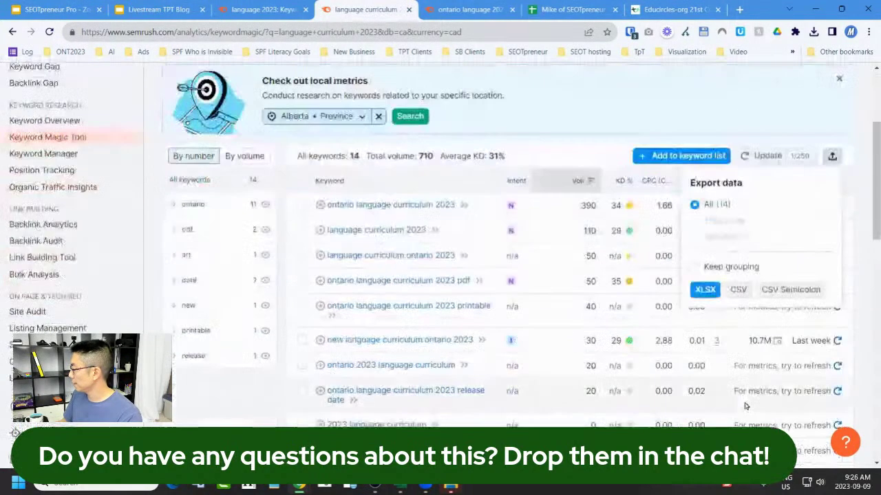
pyautogui.click(734, 287)
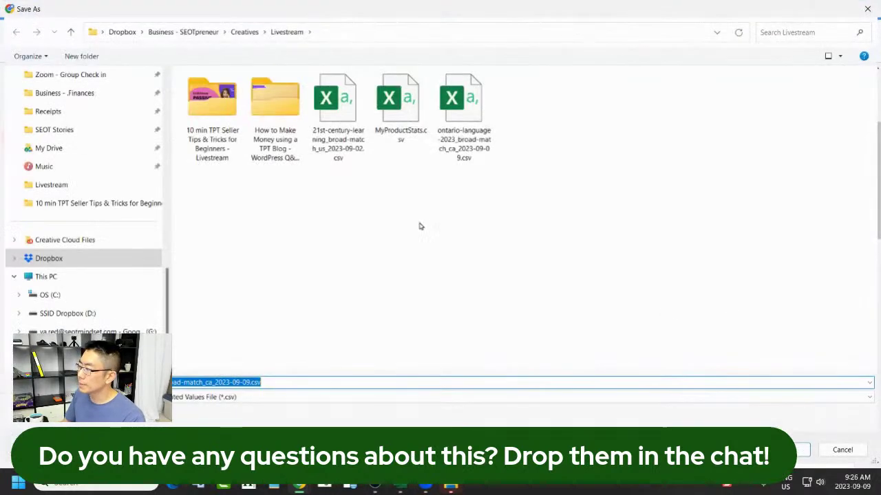
pyautogui.click(798, 454)
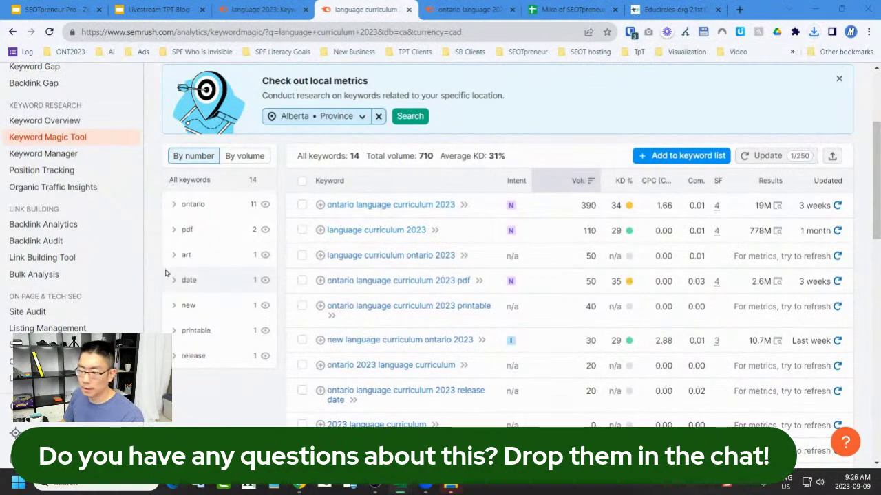
# - In Excel, widen the Keyword column of the exported broad-match CSV and copy the whole data table
pyautogui.click(400, 485)
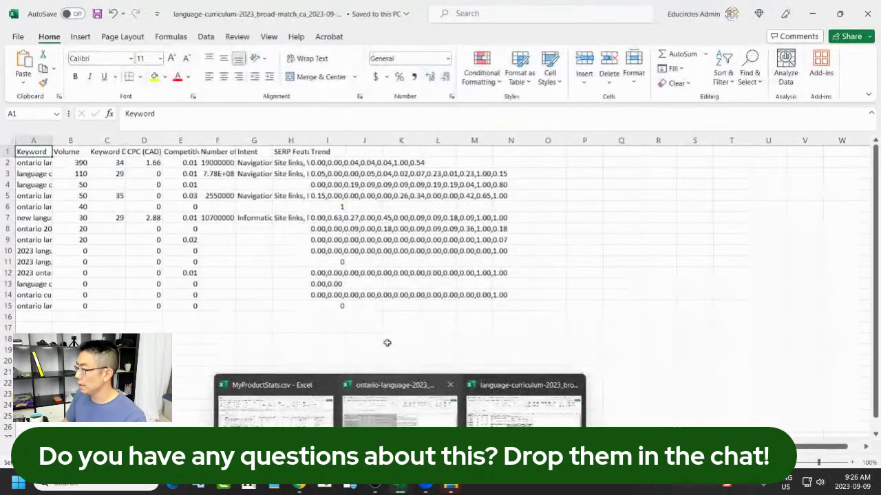
pyautogui.click(289, 359)
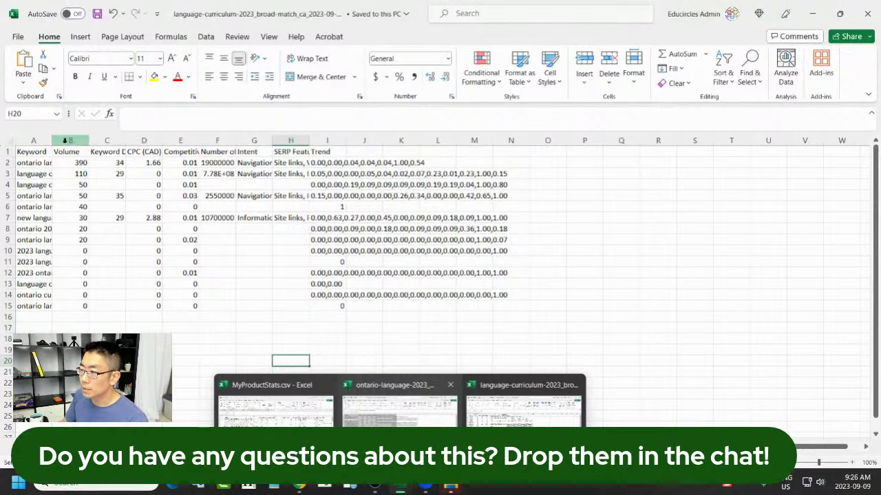
pyautogui.moveTo(52, 141); pyautogui.dragTo(198, 154)
pyautogui.click(191, 228)
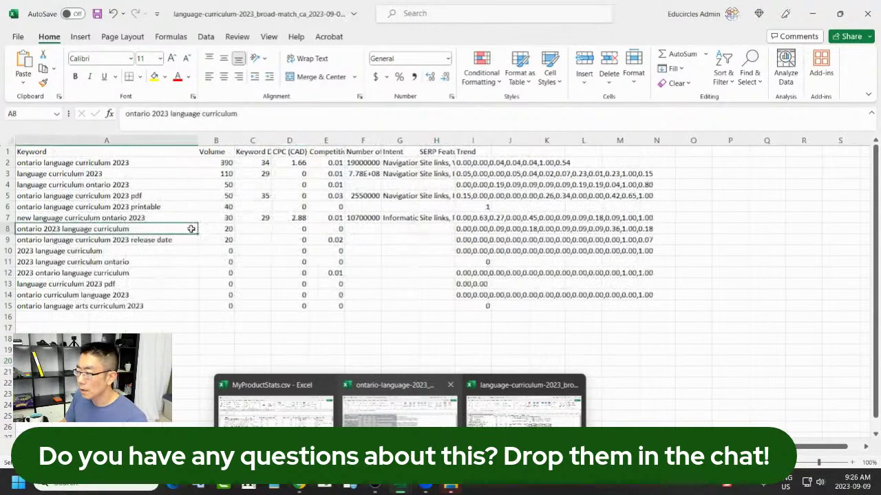
pyautogui.hotkey('ctrl', 'a')
pyautogui.hotkey('ctrl', 'c')
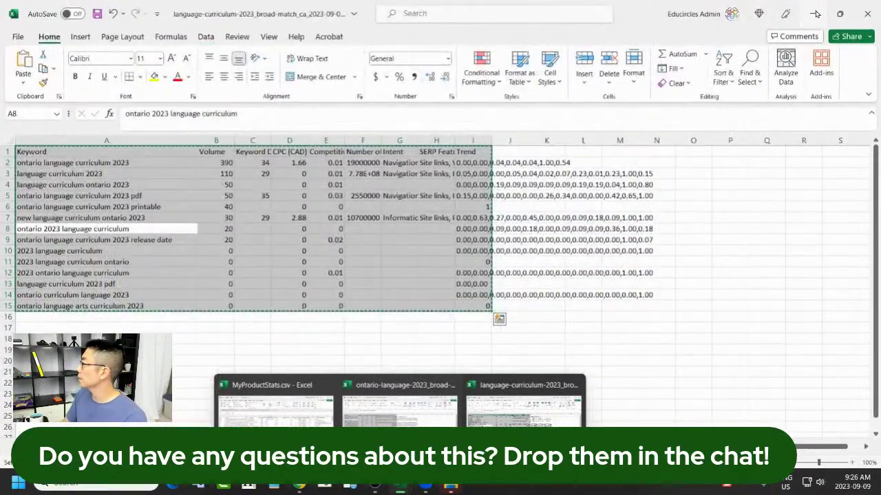
# - Switch to the Keyword Magic Analysis spreadsheet in Google Sheets and paste the copied data at B13, below the existing keywords
pyautogui.hotkey('alt', 'Tab')
pyautogui.click(572, 9)
pyautogui.click(247, 339)
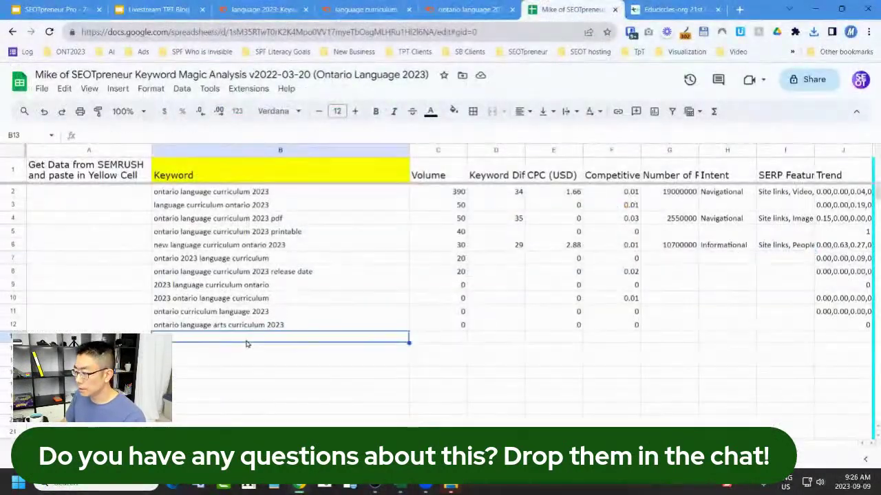
pyautogui.hotkey('ctrl', 'v')
# - Delete the duplicate header row 13 that came in with the pasted broad-match data
pyautogui.click(88, 351)
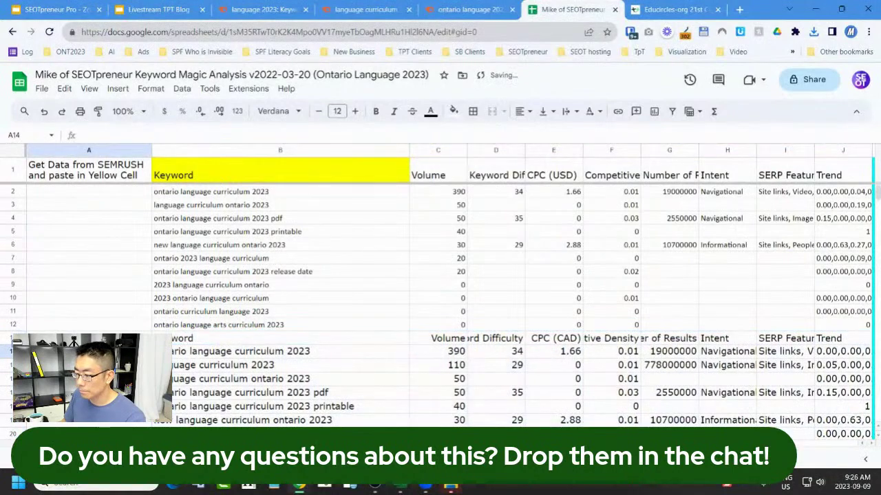
pyautogui.click(7, 338)
pyautogui.rightClick(6, 338)
pyautogui.click(68, 297)
pyautogui.click(397, 289)
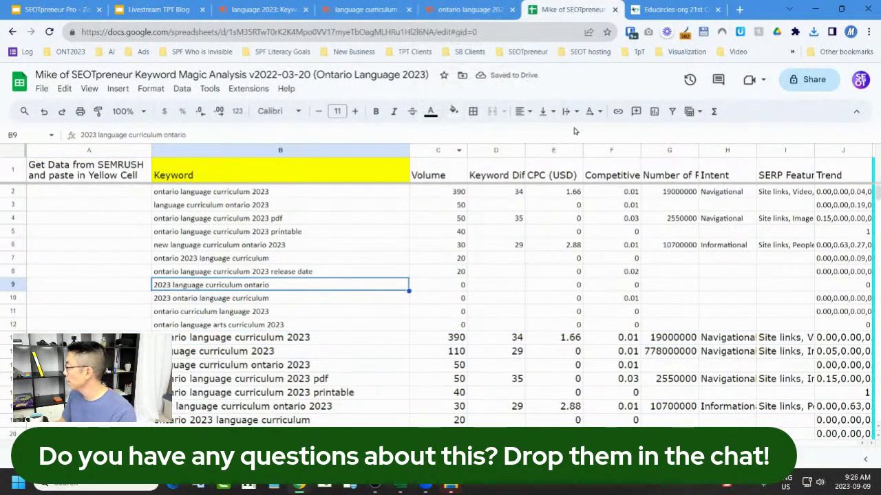
# - Return to SEMRUSH and list the Related keywords for "language curriculum 2023" in the Keyword Magic Tool
pyautogui.click(496, 9)
pyautogui.click(365, 9)
pyautogui.click(491, 9)
pyautogui.click(364, 9)
pyautogui.scroll(3, 447, 220)
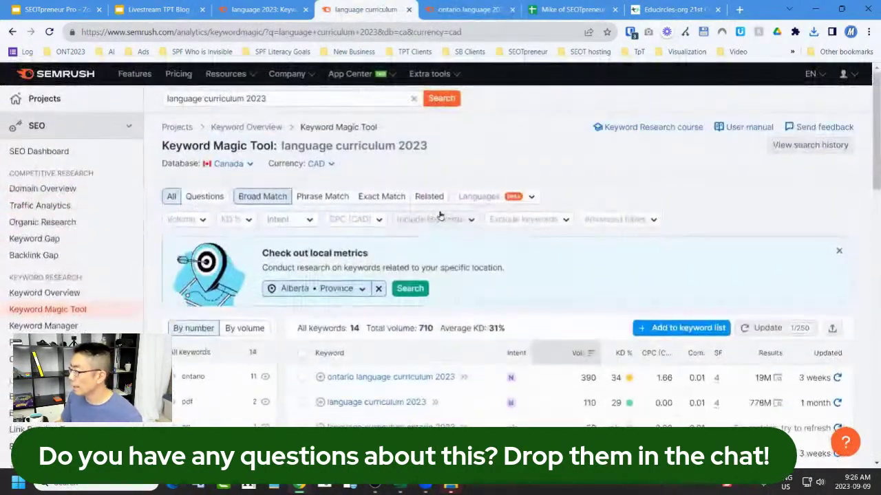
pyautogui.click(428, 198)
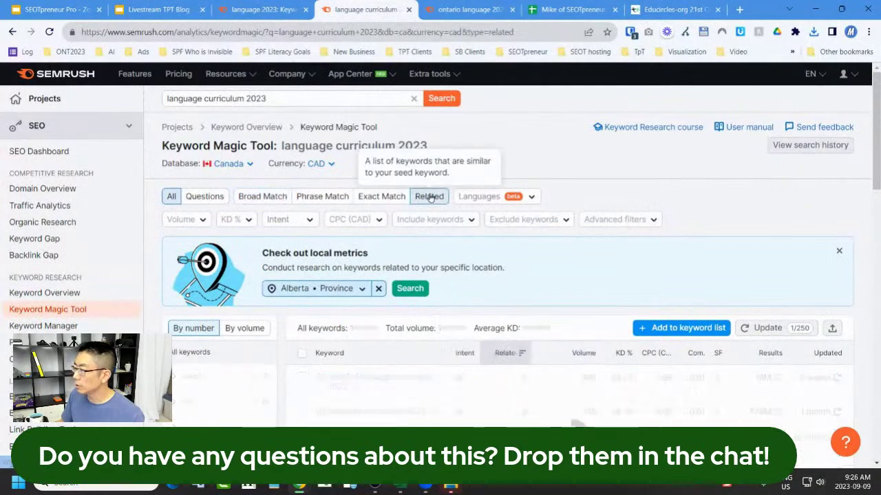
pyautogui.scroll(-2, 449, 270)
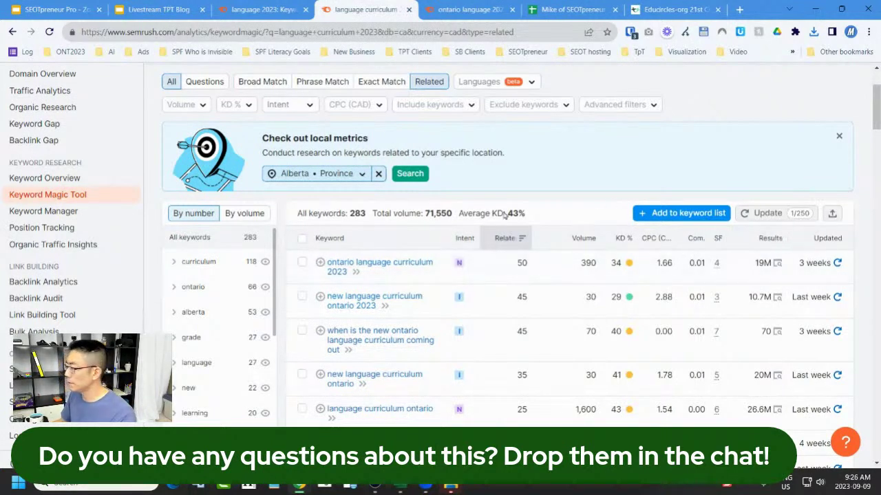
pyautogui.scroll(-1, 481, 275)
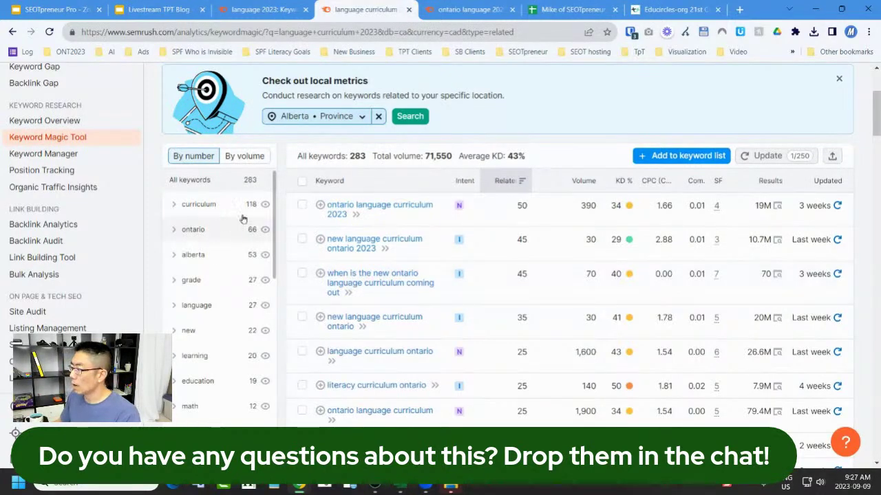
# - Export all related keywords for "language curriculum 2023" as a CSV file into the Livestream folder
pyautogui.click(832, 156)
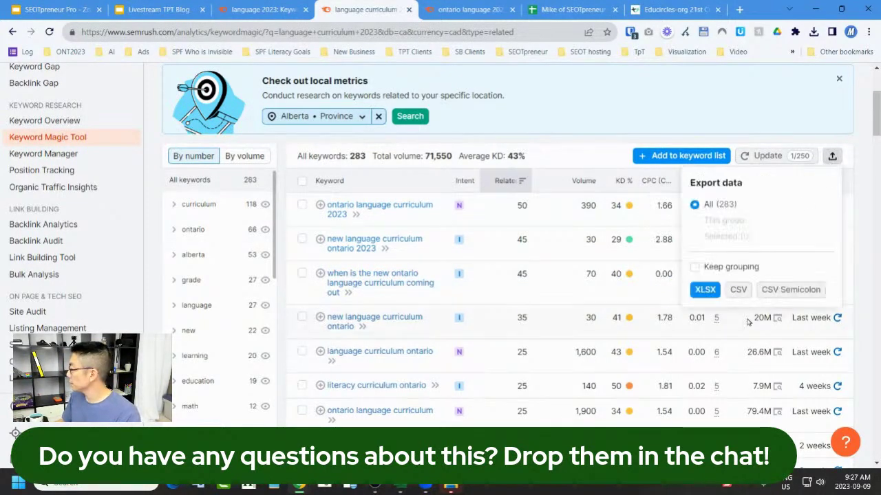
pyautogui.click(738, 290)
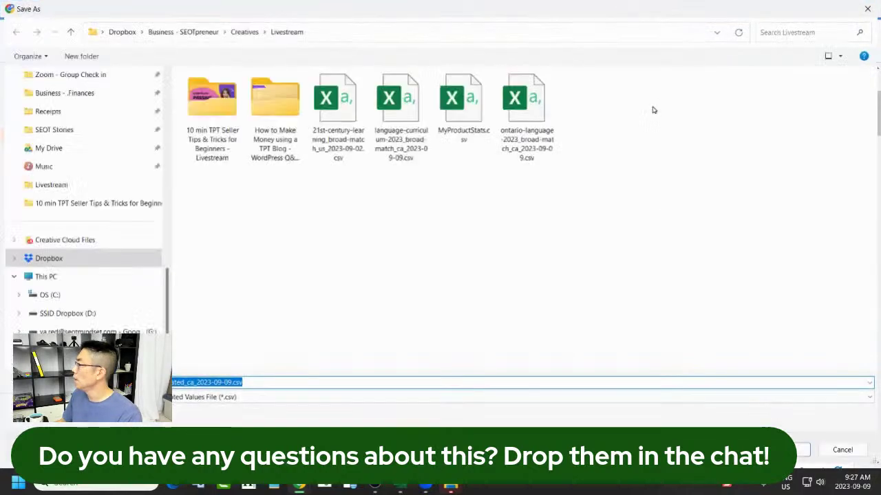
pyautogui.press('Return')
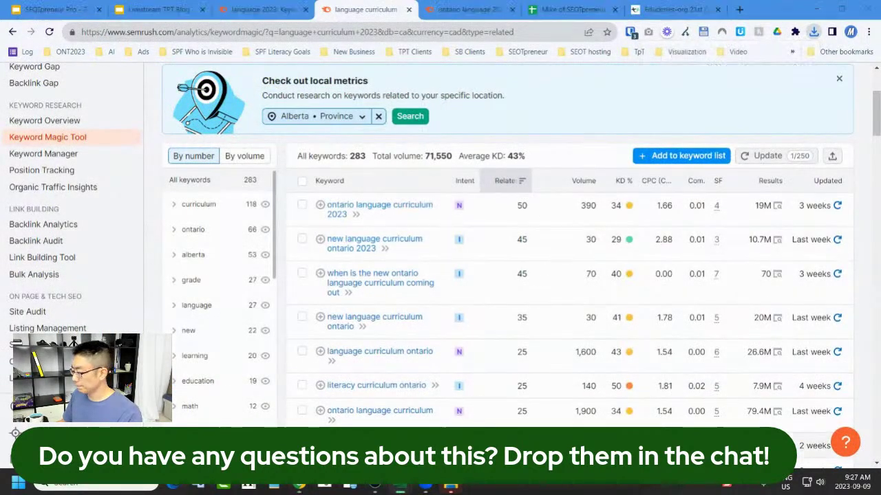
# - In Excel, fit the Keyword column of the related-keywords CSV, copy the whole table, and minimize the open workbooks
pyautogui.click(402, 486)
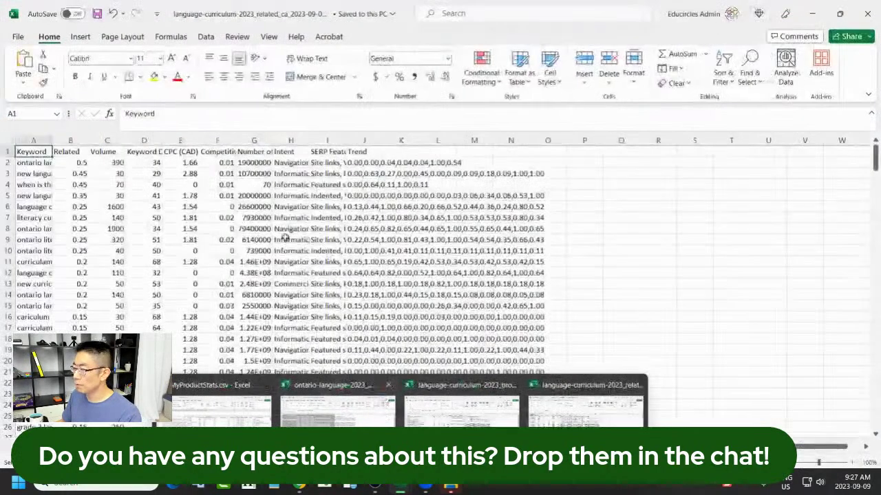
pyautogui.doubleClick(53, 140)
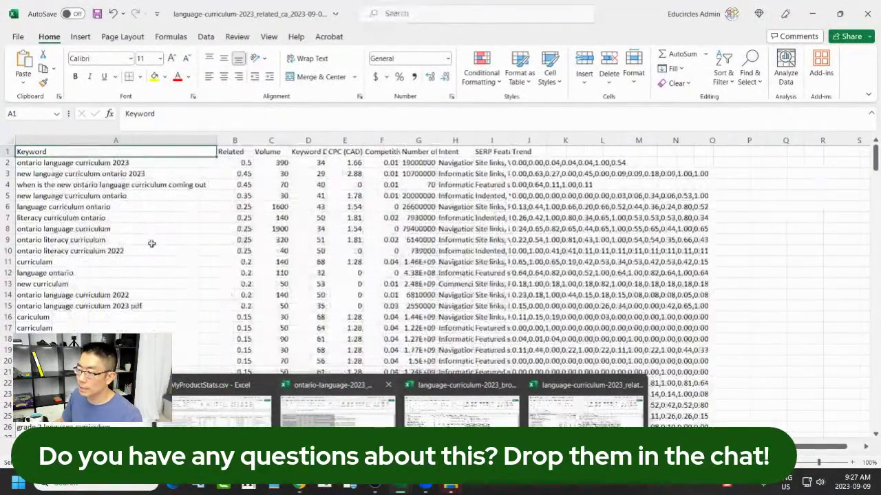
pyautogui.click(110, 239)
pyautogui.hotkey('ctrl', 'a')
pyautogui.hotkey('ctrl', 'c')
pyautogui.click(813, 14)
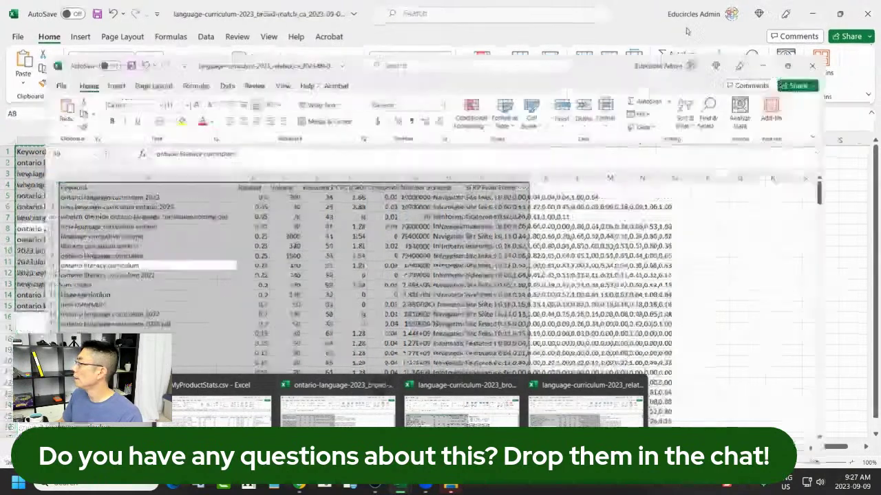
pyautogui.click(813, 14)
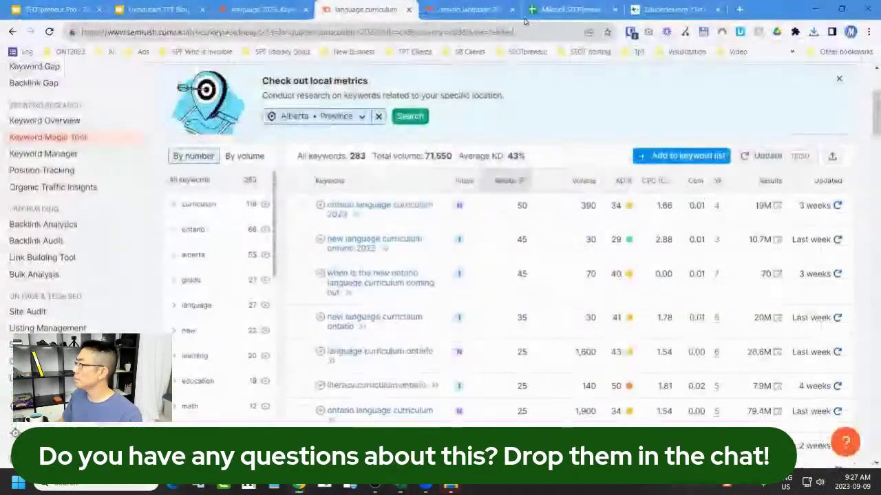
# - Paste the related keyword data into the Keyword Magic Analysis spreadsheet at B27, directly below the last keyword
pyautogui.click(571, 9)
pyautogui.moveTo(285, 282); pyautogui.dragTo(324, 262)
pyautogui.hotkey('ctrl', 'Down')
pyautogui.press('Down')
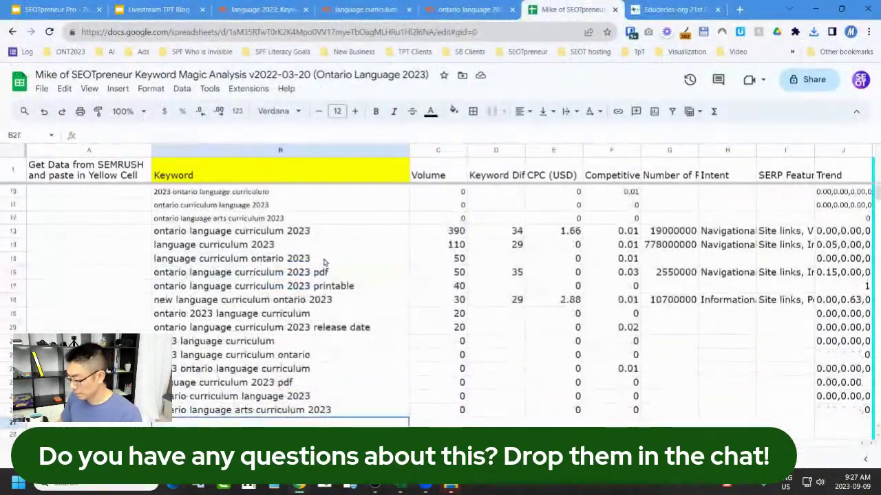
pyautogui.hotkey('ctrl', 'v')
# - Delete the duplicate header row 27 above the pasted related keywords
pyautogui.scroll(-1, 278, 204)
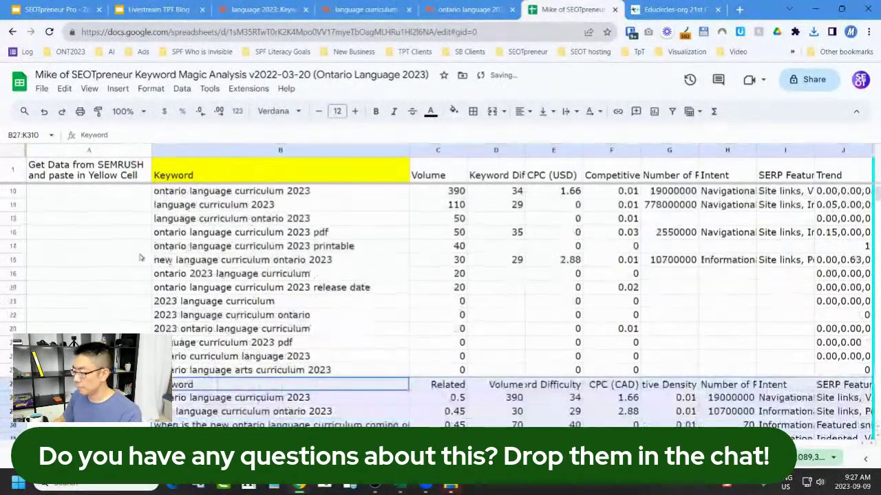
pyautogui.click(12, 385)
pyautogui.rightClick(13, 385)
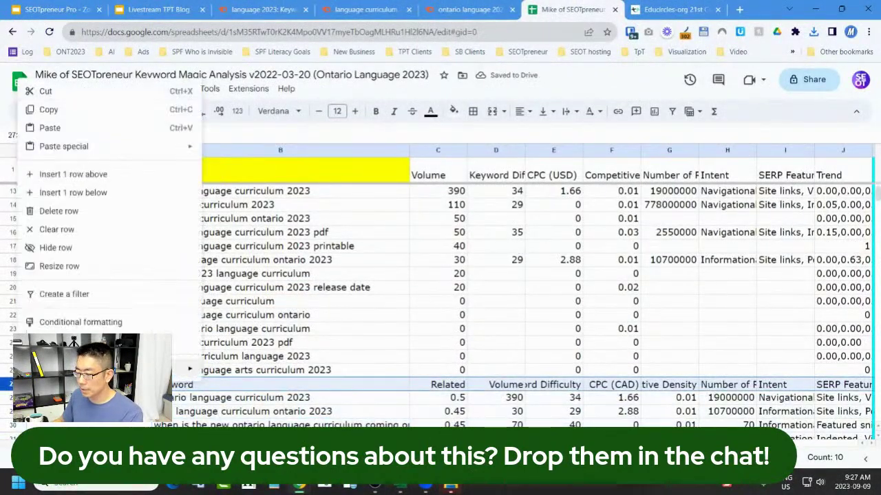
pyautogui.click(85, 216)
pyautogui.click(303, 279)
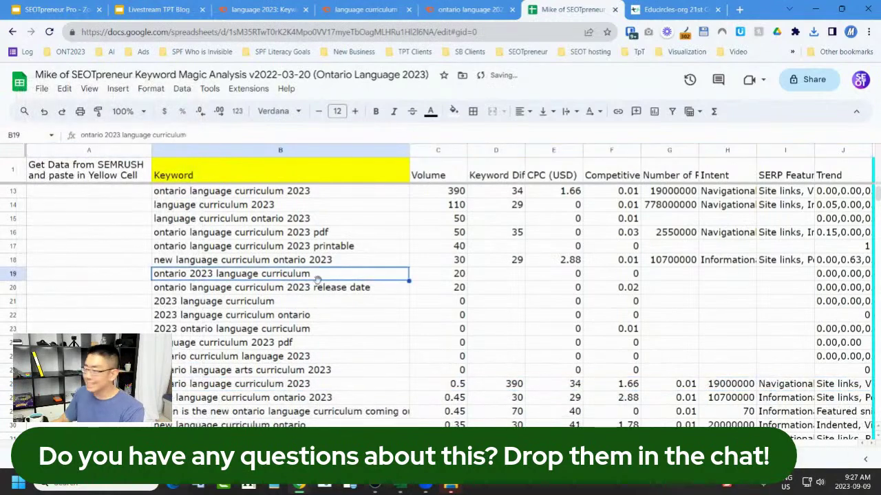
# - Search the SEMRUSH Keyword Magic Tool for "ontario language 2023 lesson" under Related, then under Broad Match
pyautogui.click(471, 9)
pyautogui.click(364, 9)
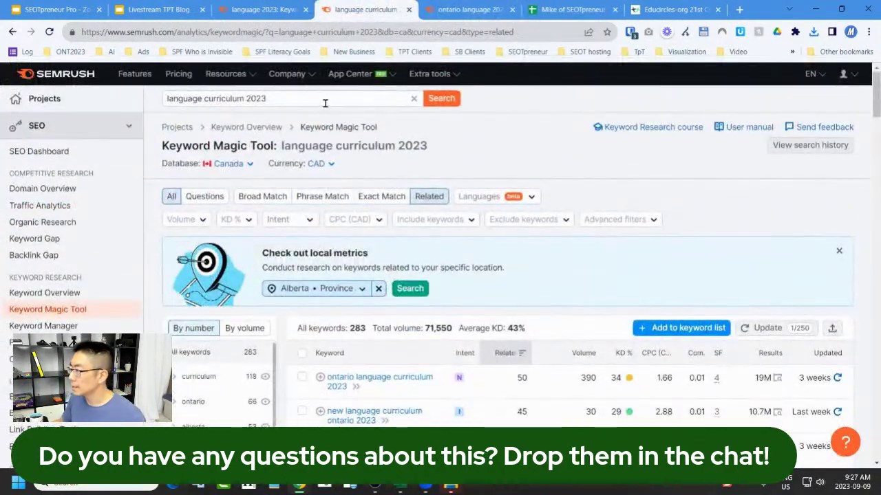
pyautogui.click(369, 101)
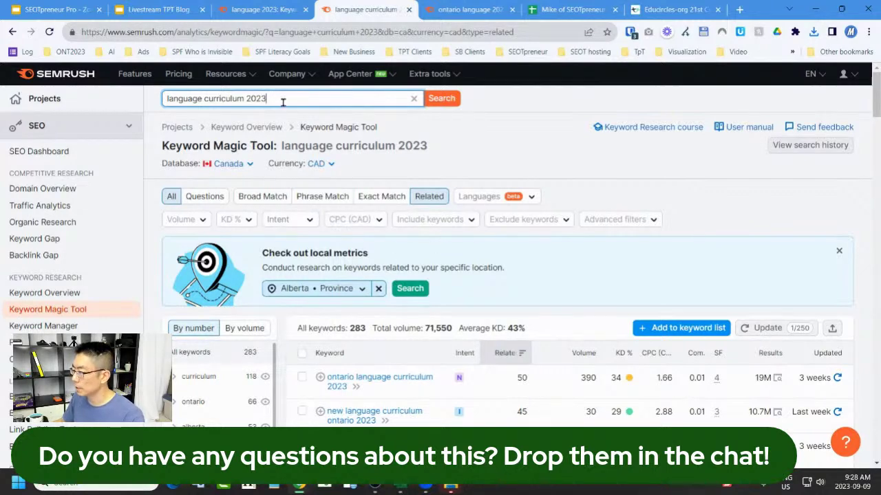
pyautogui.click(353, 99)
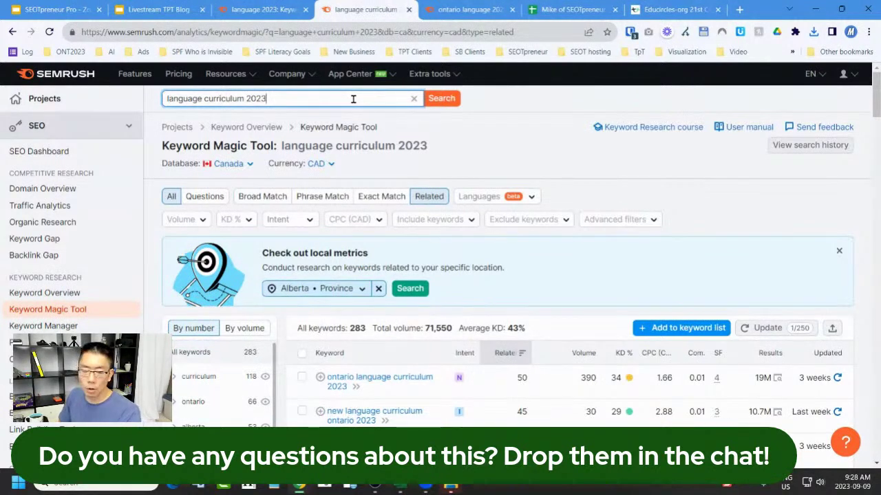
pyautogui.hotkey('ctrl', 'a')
pyautogui.write('ont')
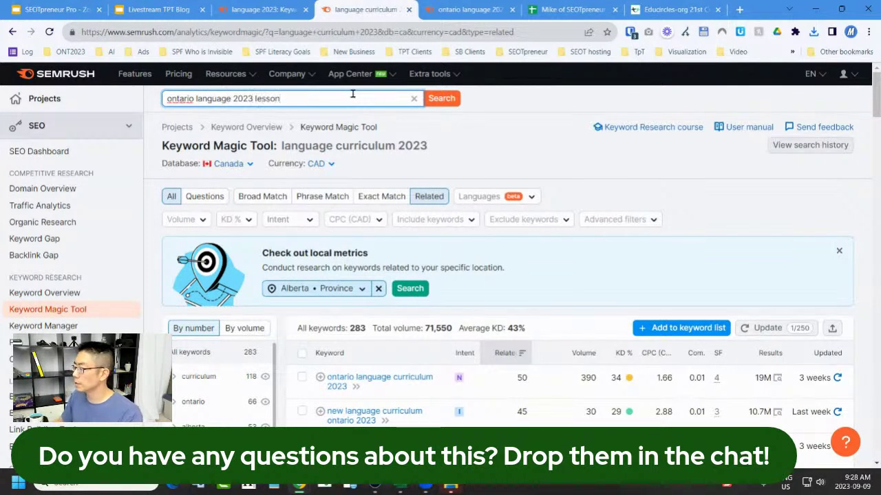
pyautogui.click(448, 99)
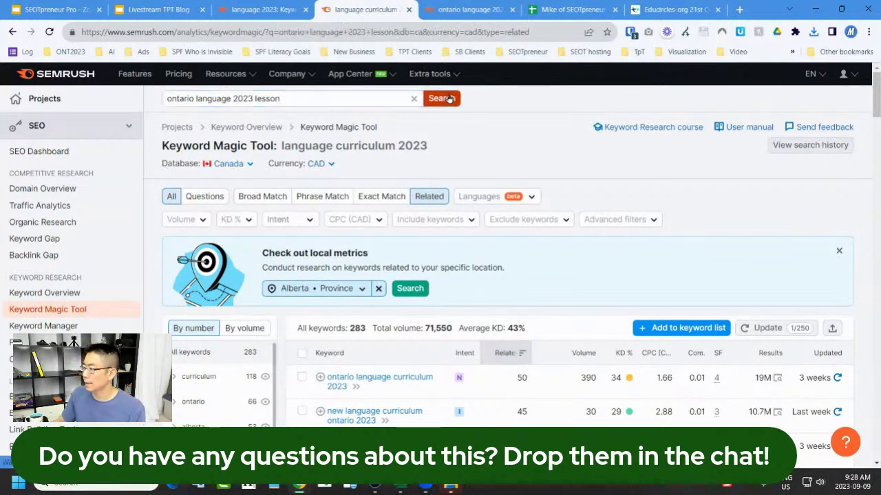
pyautogui.scroll(-1, 498, 260)
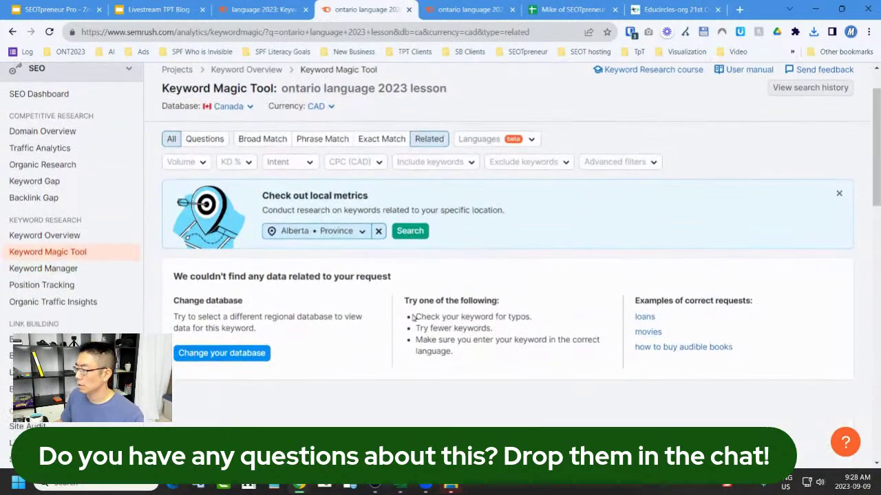
pyautogui.click(262, 139)
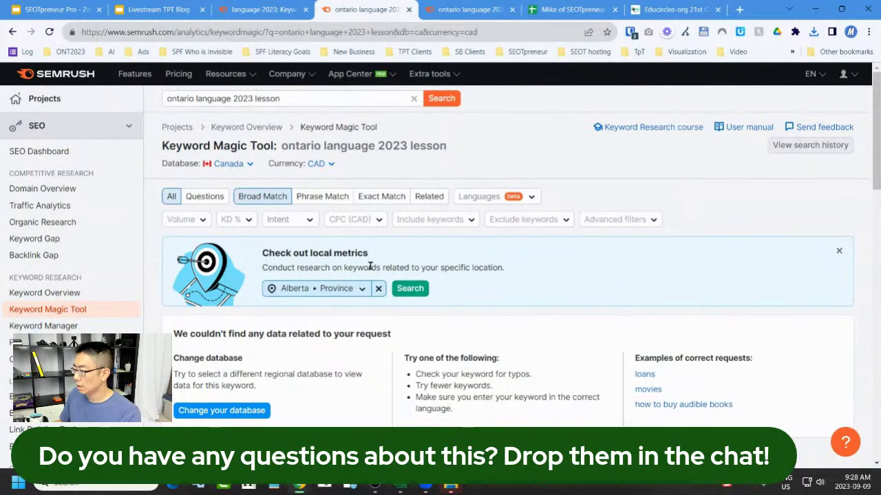
# - Search the Keyword Magic Tool for "ontario language lesson", dropping 2023 from the query, and examine the broad-match keywords
pyautogui.scroll(-2, 368, 266)
pyautogui.scroll(2, 367, 265)
pyautogui.scroll(1, 370, 267)
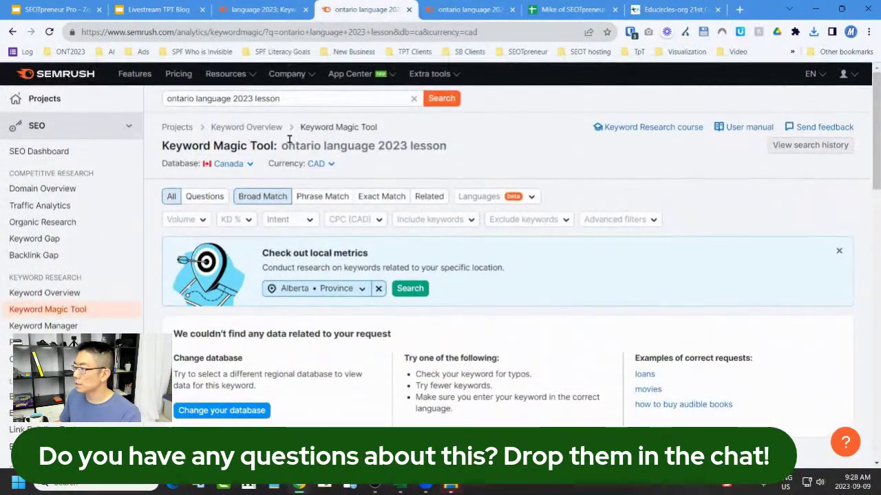
pyautogui.click(288, 101)
pyautogui.press('BackSpace')
pyautogui.press('Return')
pyautogui.scroll(-2, 489, 269)
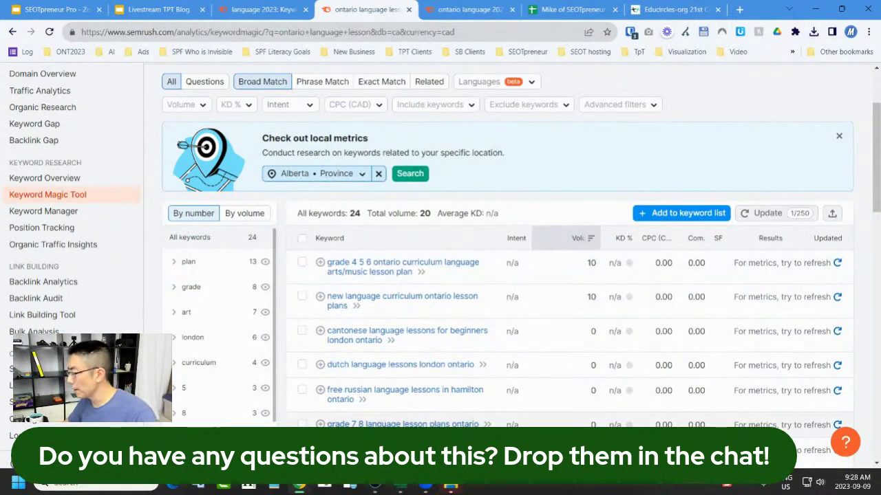
pyautogui.scroll(-1, 604, 406)
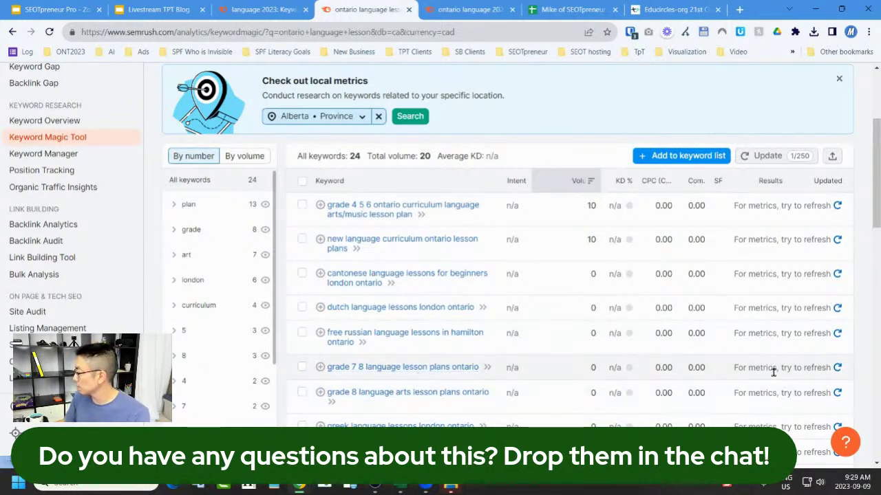
# - Refresh the metrics for the keyword "grade 7 8 language lesson plans ontario"
pyautogui.click(837, 368)
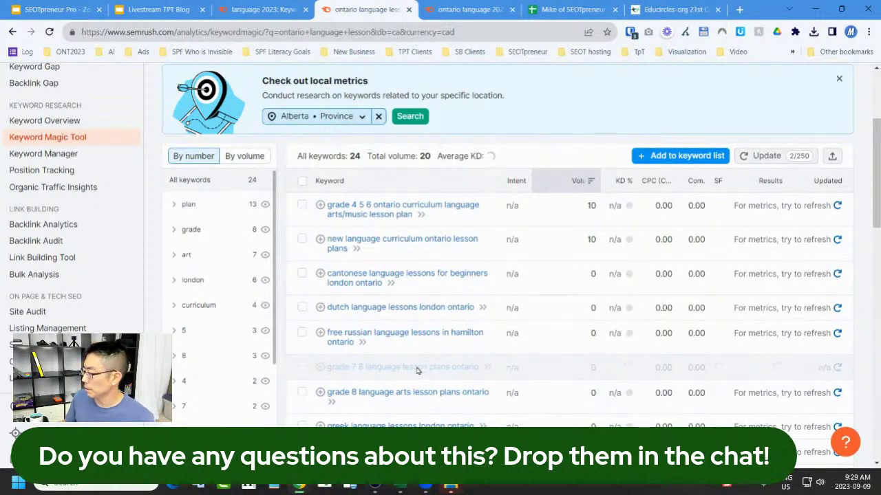
pyautogui.scroll(2, 430, 288)
pyautogui.scroll(-1, 482, 227)
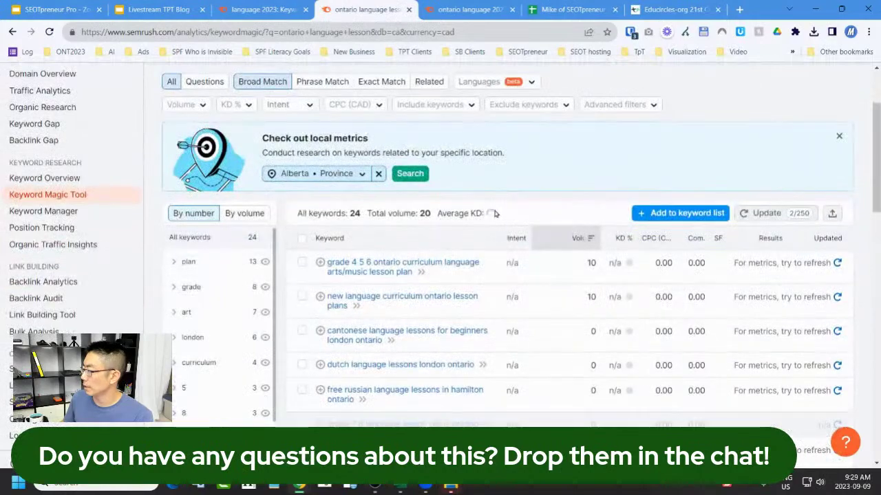
pyautogui.scroll(-2, 493, 227)
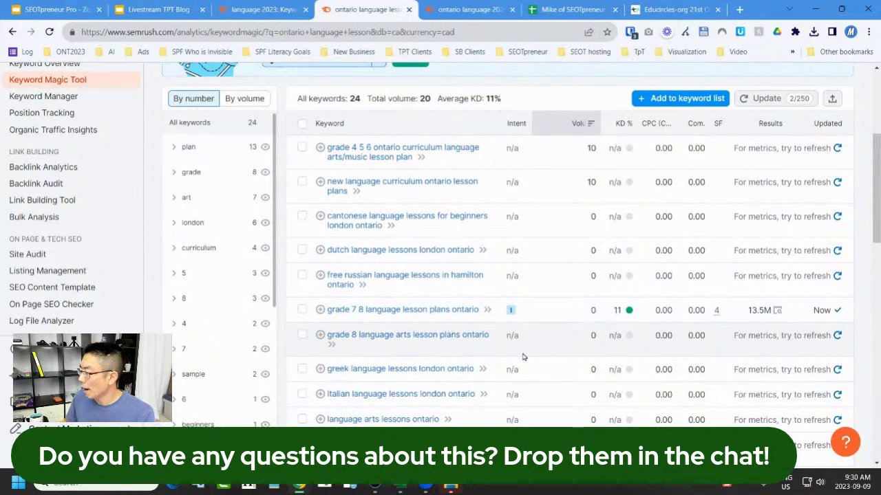
# - Export all listed keywords to ontario-language-lesson_broad-match_ca_2023-09-09.csv in the Livestream folder and open the file in Excel
pyautogui.scroll(3, 511, 298)
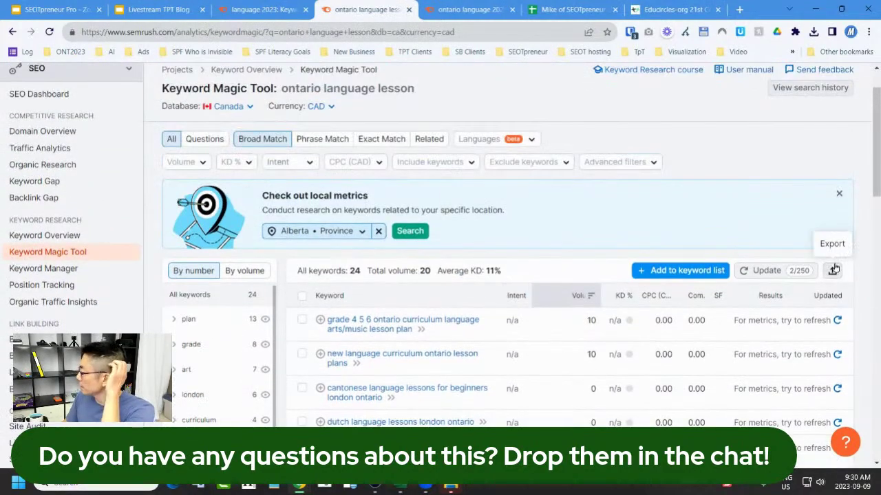
pyautogui.click(832, 270)
pyautogui.scroll(-2, 584, 305)
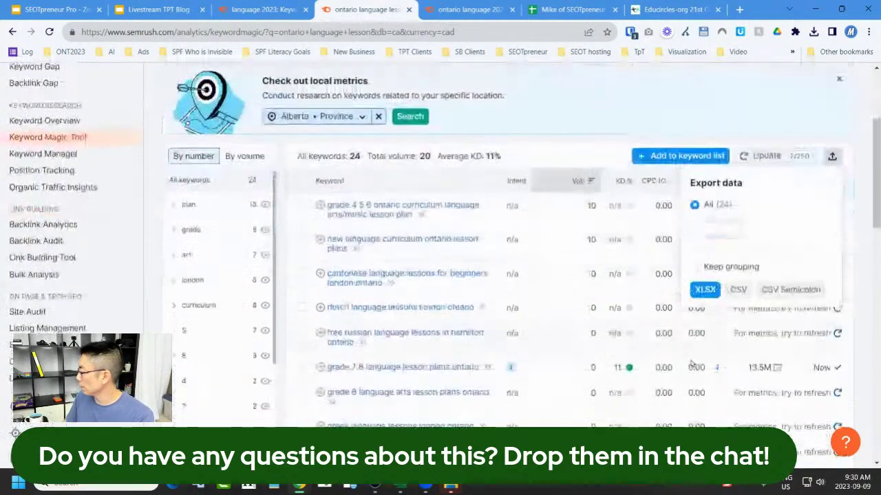
pyautogui.click(738, 290)
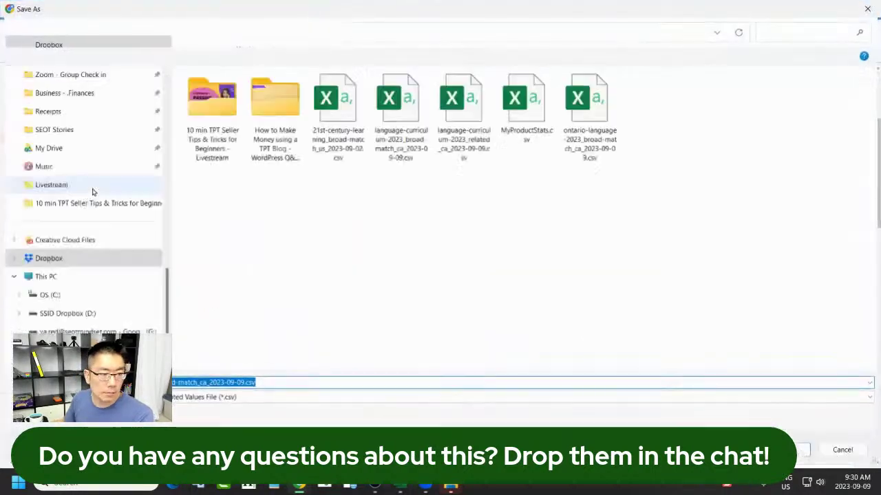
pyautogui.click(801, 451)
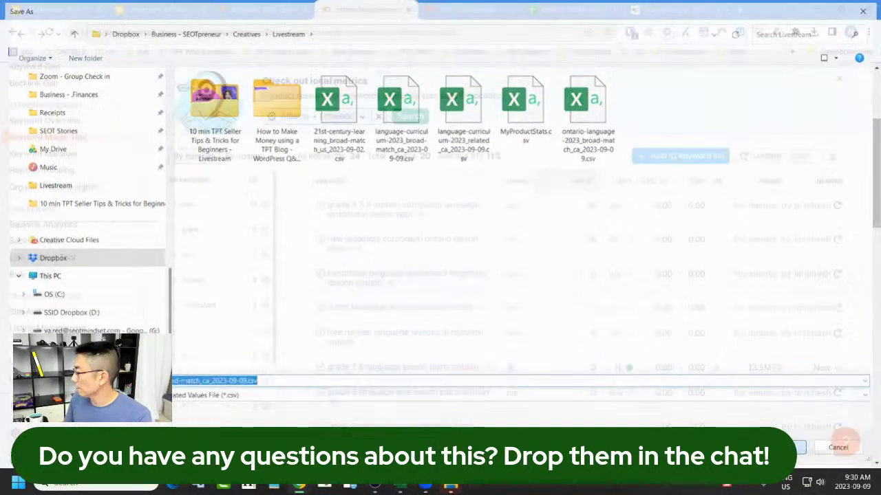
pyautogui.moveTo(756, 61)
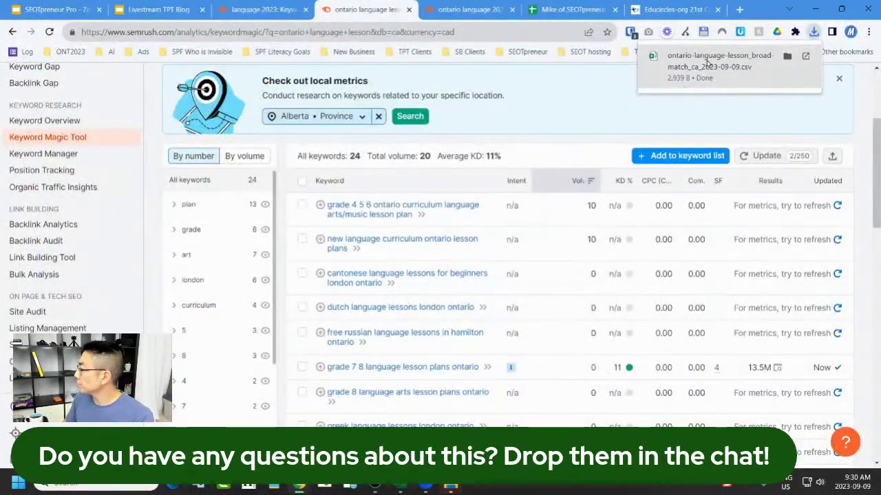
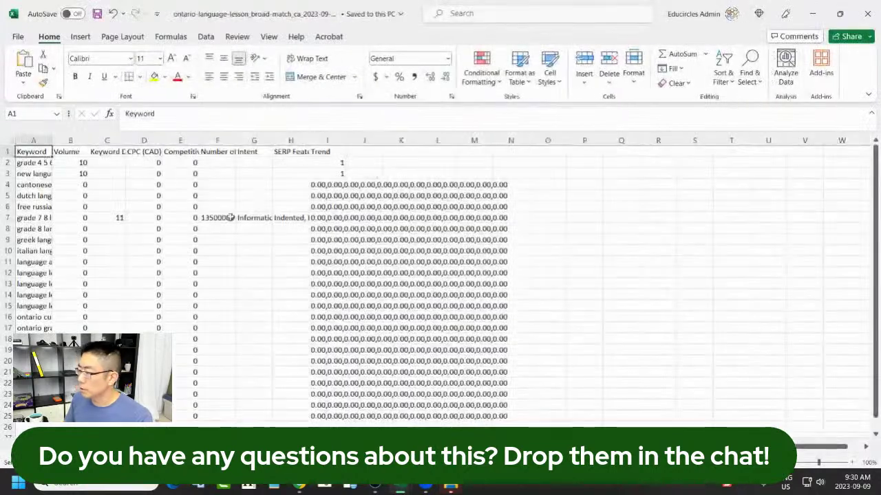
# - Copy the whole lesson keyword table, minimize the language-curriculum workbook, and close the lesson workbook without keeping the clipboard data
pyautogui.click(83, 196)
pyautogui.hotkey('ctrl', 'a')
pyautogui.hotkey('ctrl', 'c')
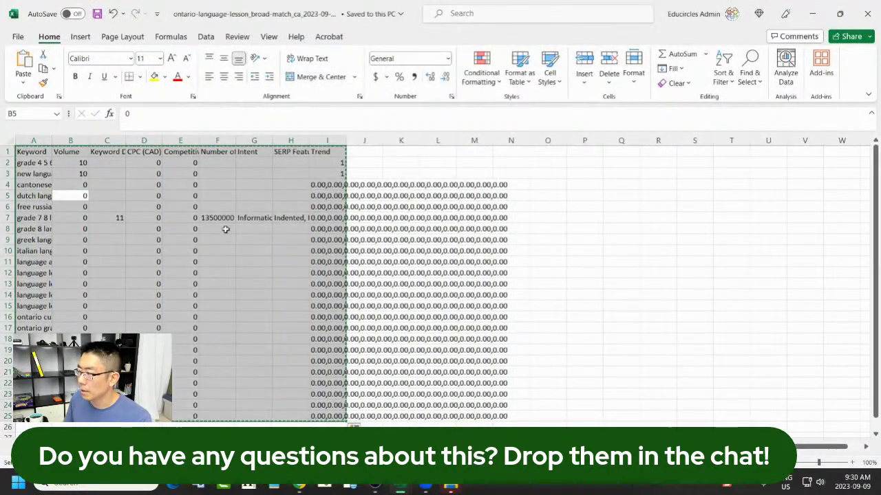
pyautogui.hotkey('alt', 'Tab')
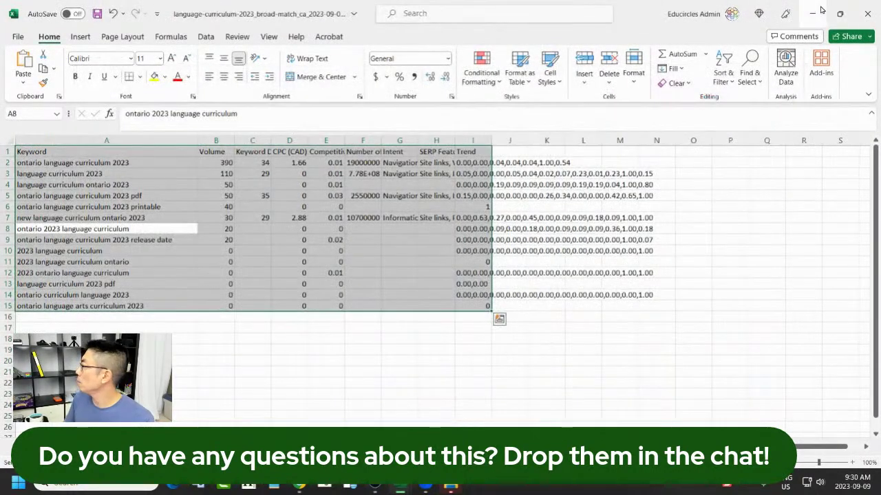
pyautogui.click(811, 13)
pyautogui.click(866, 14)
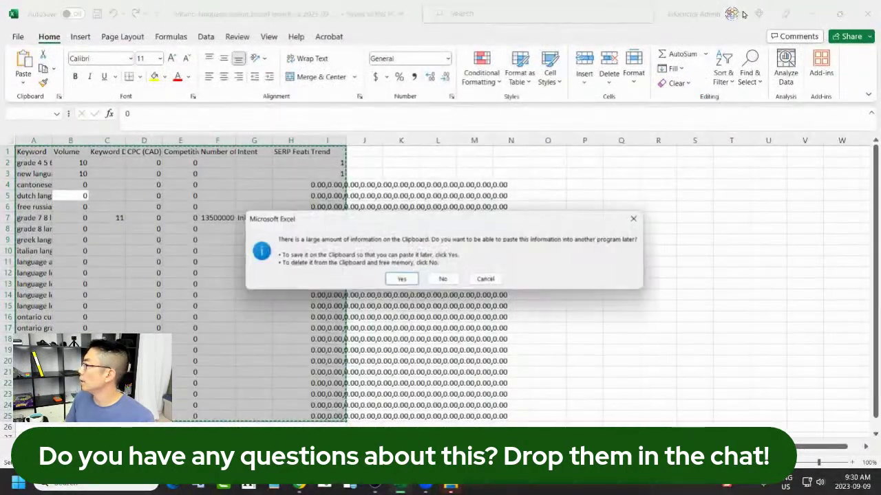
pyautogui.click(443, 279)
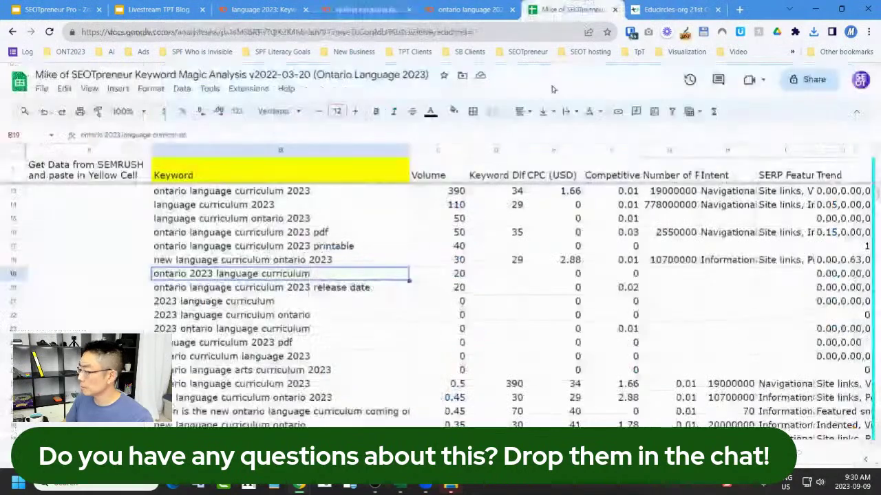
# - Try to paste the lesson keywords below the last keyword in the Keyword Magic Analysis spreadsheet, and undo the last change
pyautogui.click(571, 9)
pyautogui.click(357, 305)
pyautogui.hotkey('ctrl', 'Down')
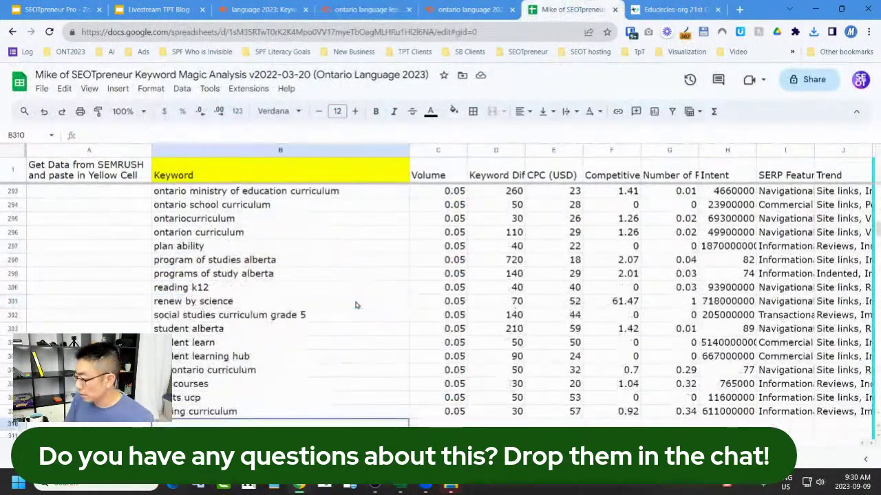
pyautogui.press('Up')
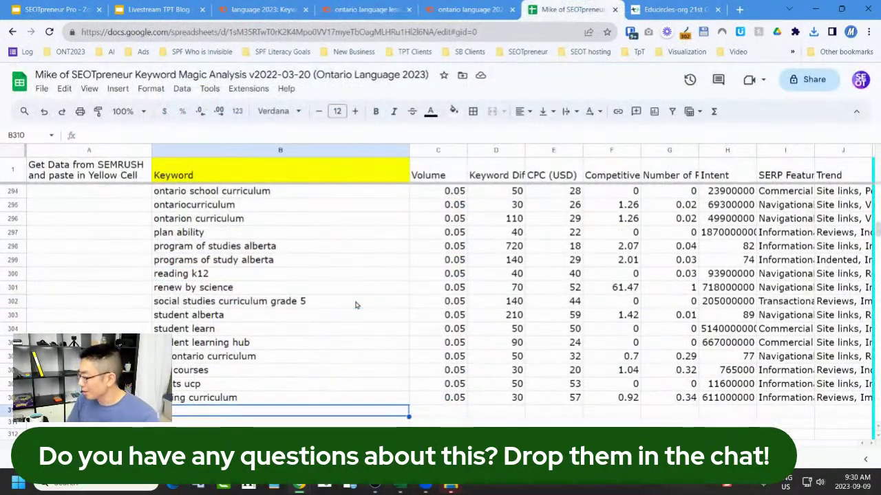
pyautogui.hotkey('ctrl', 'v')
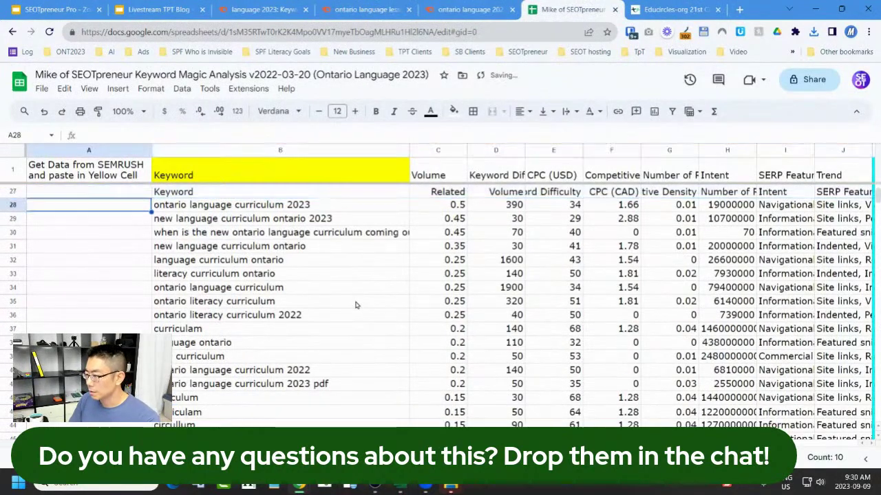
pyautogui.hotkey('ctrl', 'z')
pyautogui.scroll(1, 355, 304)
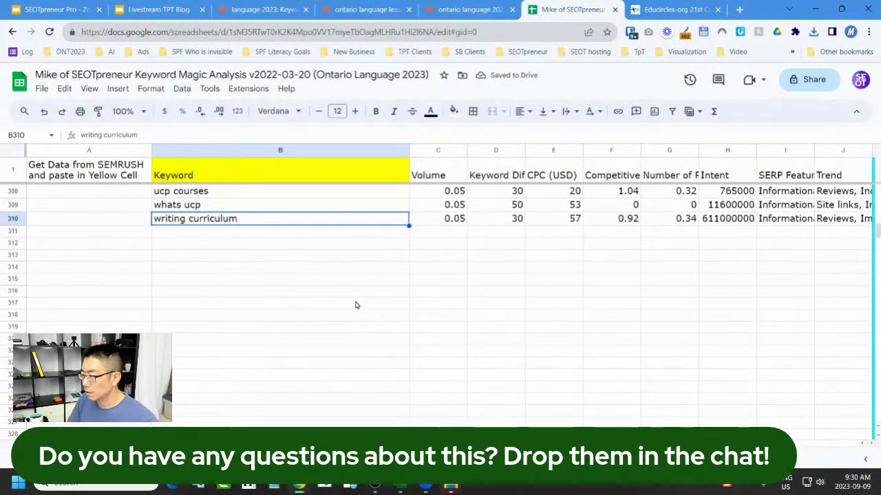
pyautogui.press('Down')
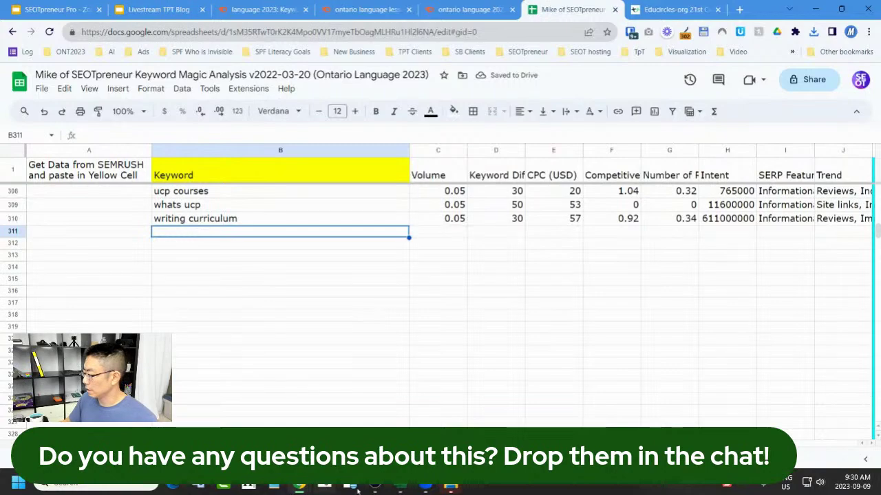
# - Minimize the MyProductStats workbook and reopen the ontario-language-lesson broad-match CSV from the browser's recent downloads
pyautogui.moveTo(400, 487)
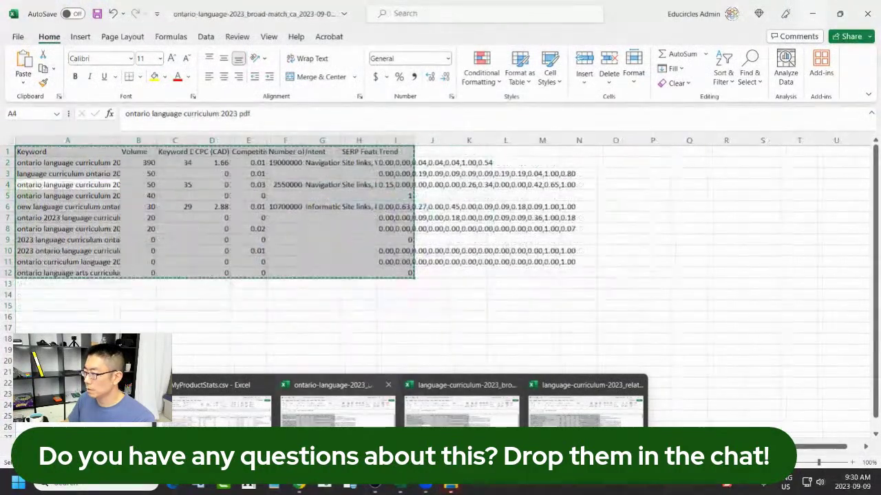
pyautogui.click(227, 413)
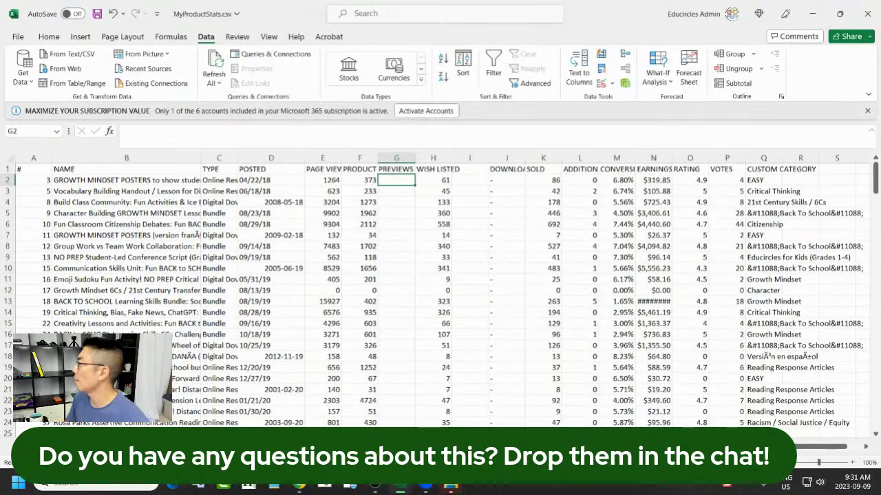
pyautogui.click(813, 16)
pyautogui.click(814, 31)
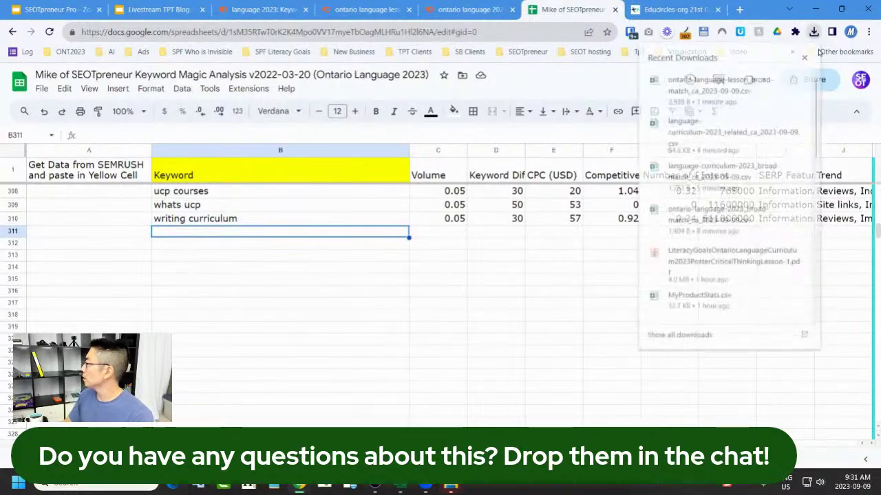
pyautogui.click(728, 88)
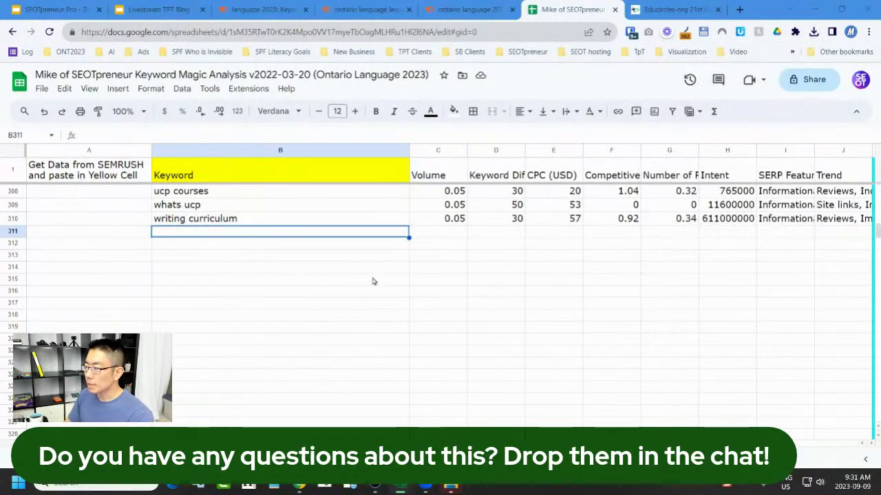
pyautogui.scroll(10, 327, 275)
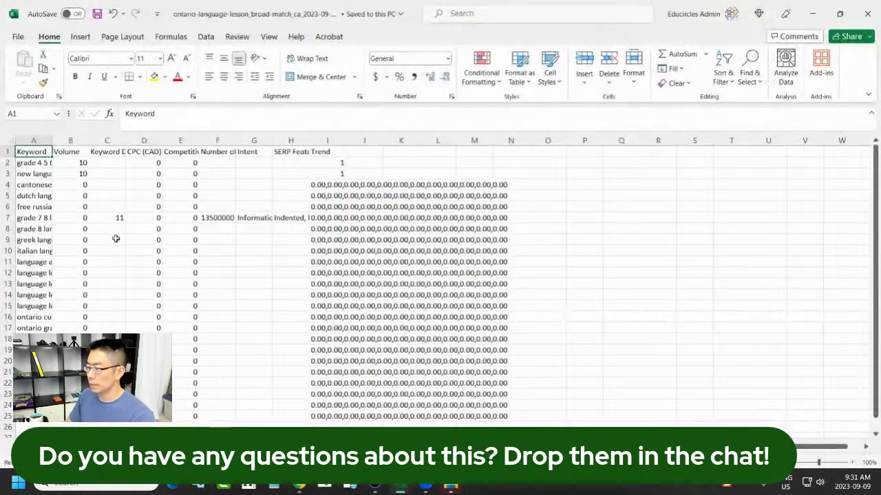
# - Copy the whole keyword table from the lesson broad-match CSV and minimize the open Excel workbooks
pyautogui.click(111, 237)
pyautogui.hotkey('ctrl', 'a')
pyautogui.hotkey('ctrl', 'c')
pyautogui.click(812, 14)
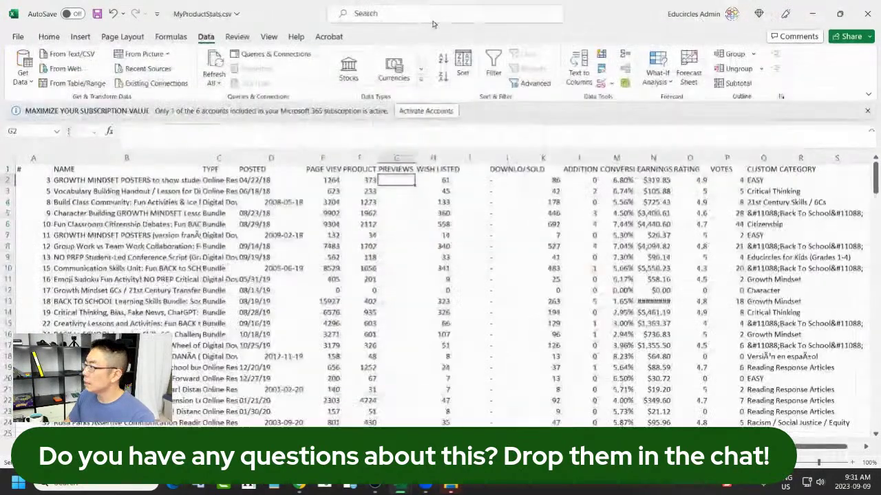
pyautogui.click(812, 14)
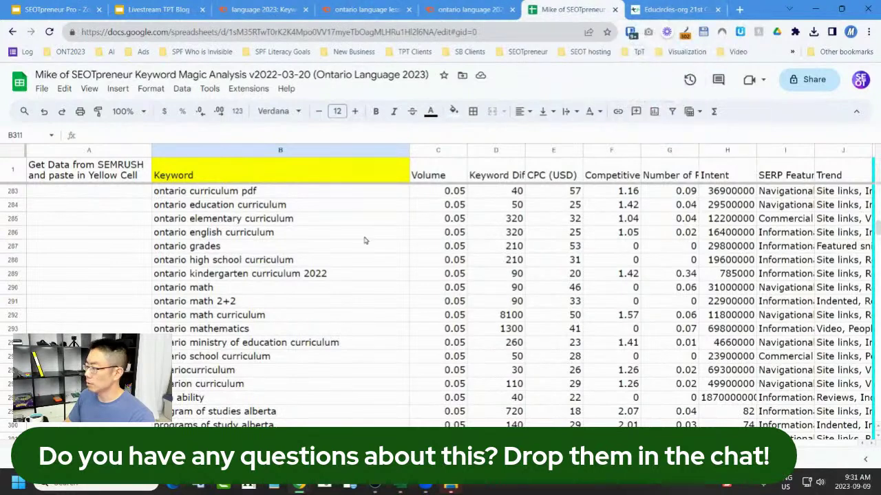
# - Paste the lesson keyword data into the Keyword Magic Analysis spreadsheet at B311, directly below "writing curriculum"
pyautogui.click(369, 260)
pyautogui.hotkey('ctrl', 'Down')
pyautogui.press('Down')
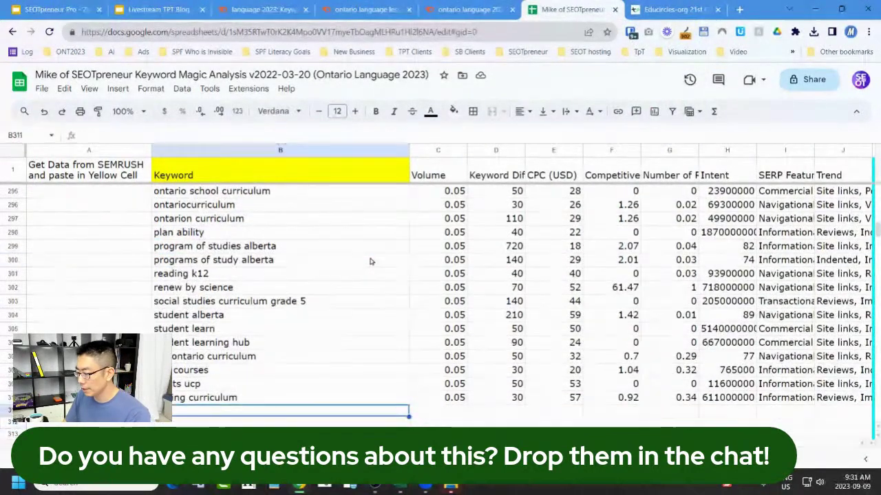
pyautogui.hotkey('ctrl', 'v')
pyautogui.press('Down')
pyautogui.press('Down')
pyautogui.press('Down')
pyautogui.press('Down')
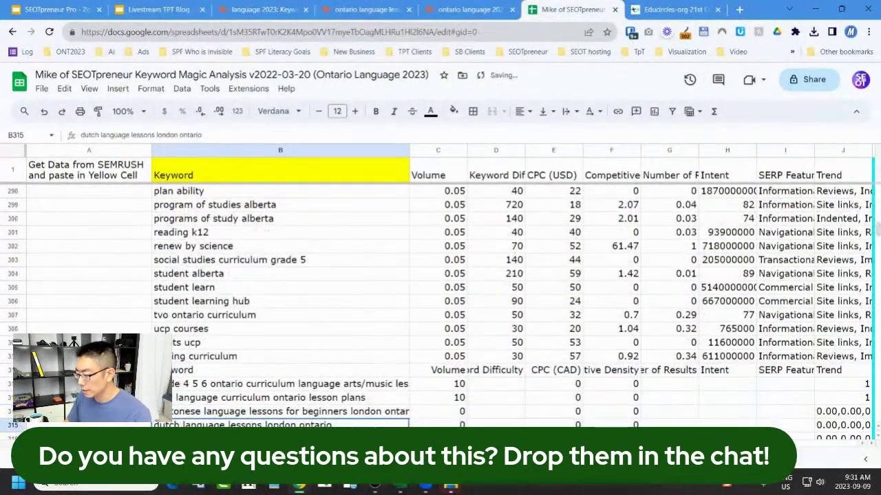
# - Delete the duplicate header row 311 above the pasted lesson keywords
pyautogui.rightClick(12, 370)
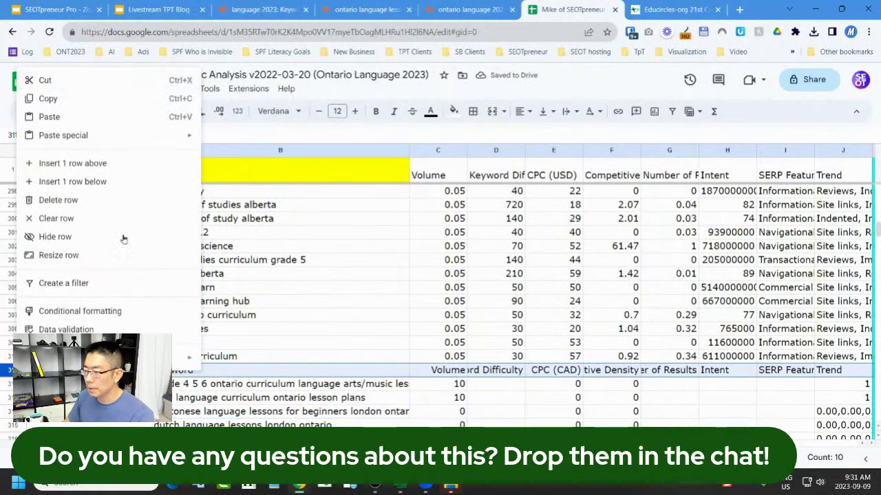
pyautogui.click(122, 198)
pyautogui.click(290, 274)
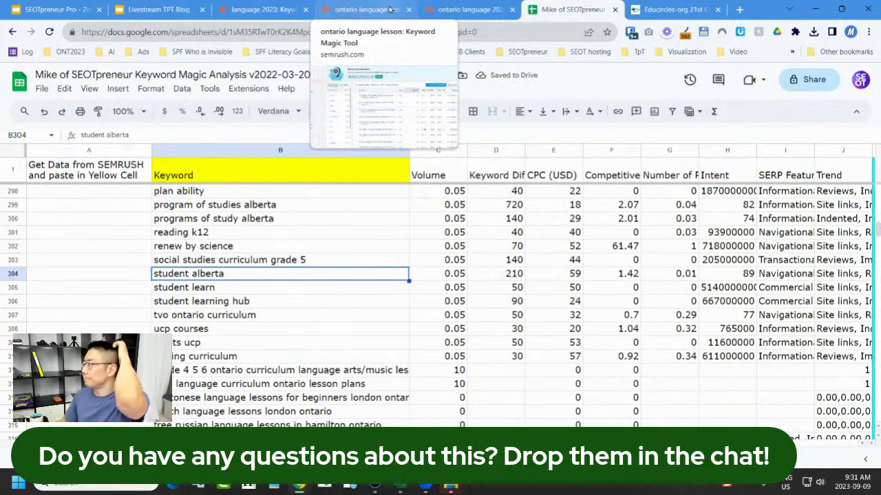
pyautogui.click(355, 297)
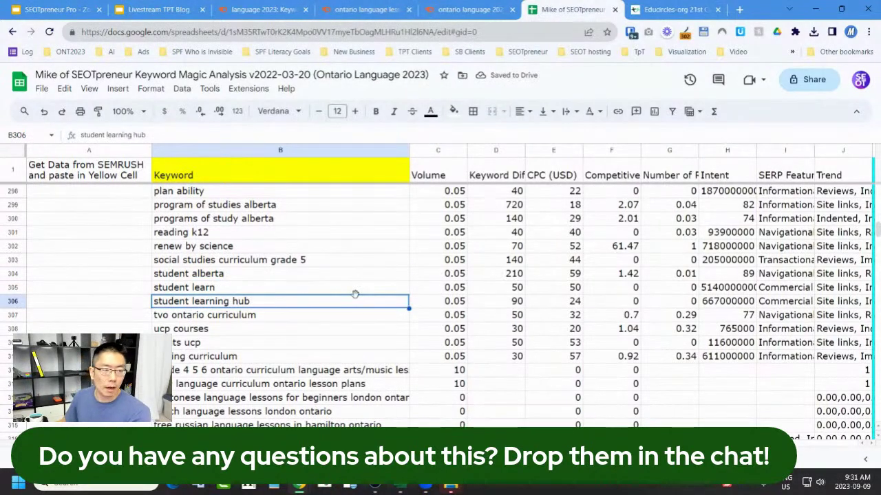
pyautogui.scroll(6, 355, 295)
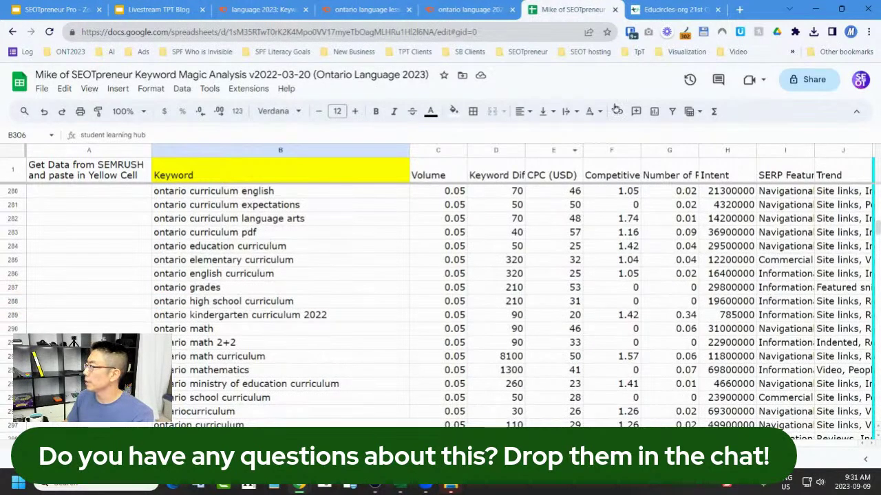
# - Open the bookmarked ChatGPT site in a new browser tab
pyautogui.click(739, 9)
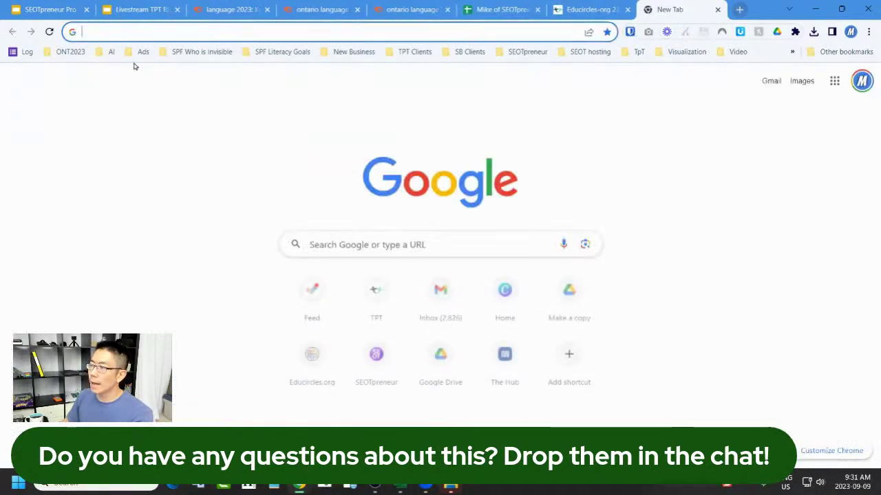
pyautogui.click(72, 52)
pyautogui.moveTo(110, 55)
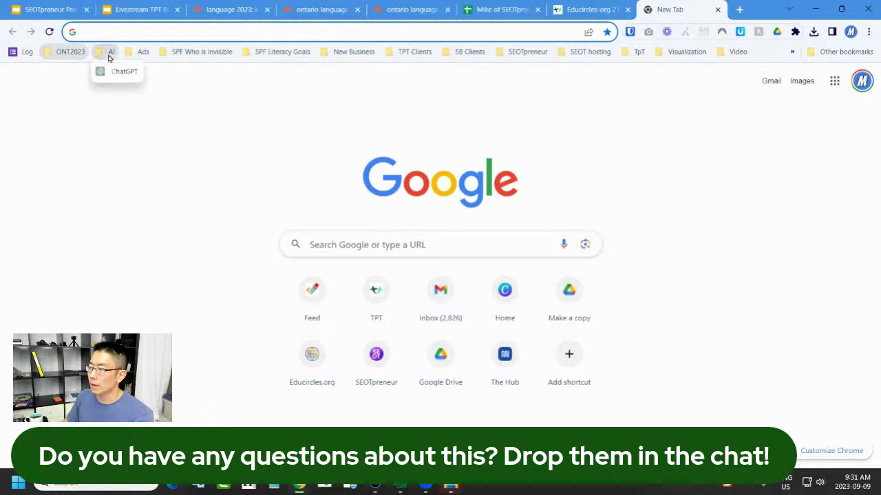
pyautogui.click(116, 71)
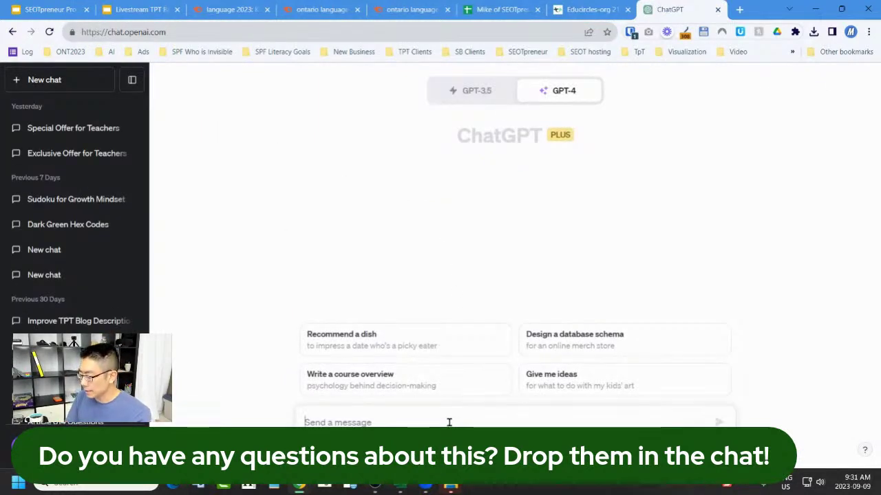
# - Ask "Can you give me some suggestions for keywords to write about the new Ontario Language 2023 Curriculum"
pyautogui.write('Can you')
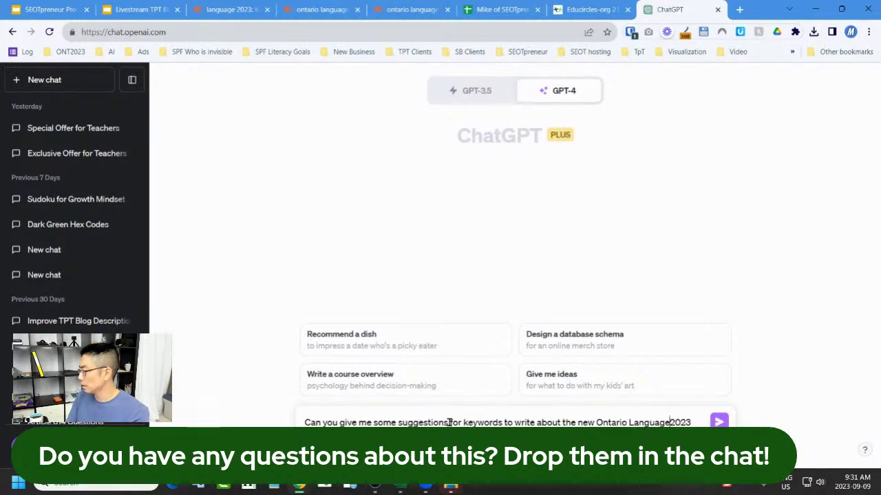
pyautogui.write('s')
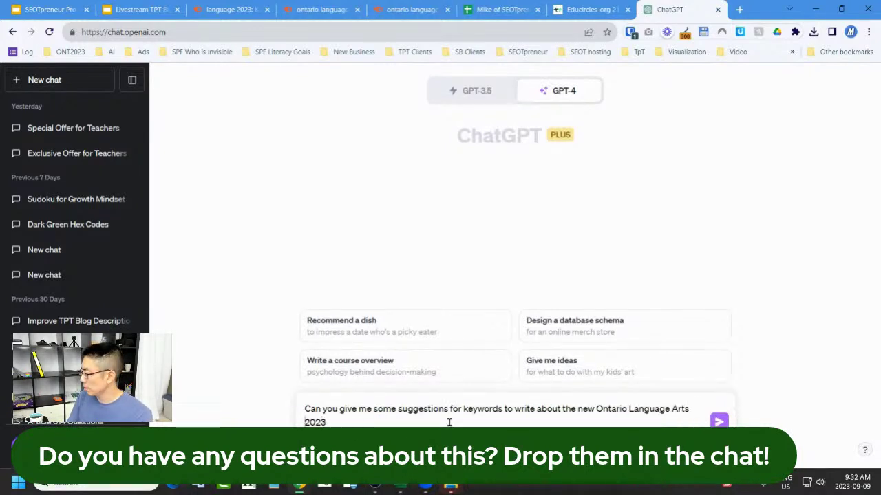
pyautogui.press('BackSpace')
pyautogui.press('BackSpace')
pyautogui.press('BackSpace')
pyautogui.press('BackSpace')
pyautogui.press('BackSpace')
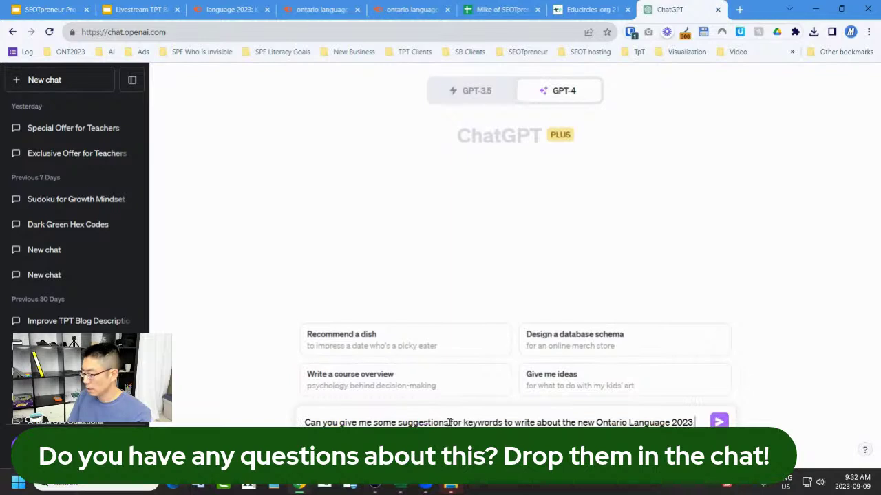
pyautogui.write('Curriculum')
pyautogui.press('Return')
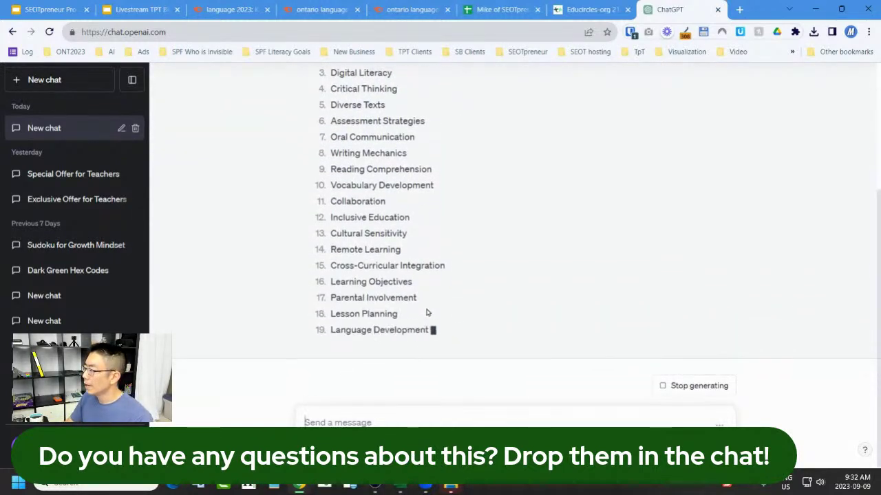
# - Review the suggested keyword list and copy "Literacy Skills" from its first entry
pyautogui.scroll(2, 392, 248)
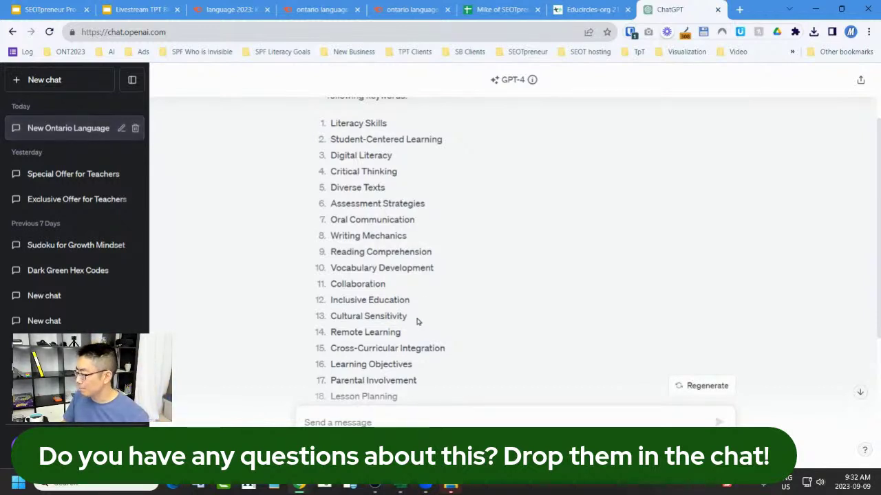
pyautogui.scroll(2, 416, 321)
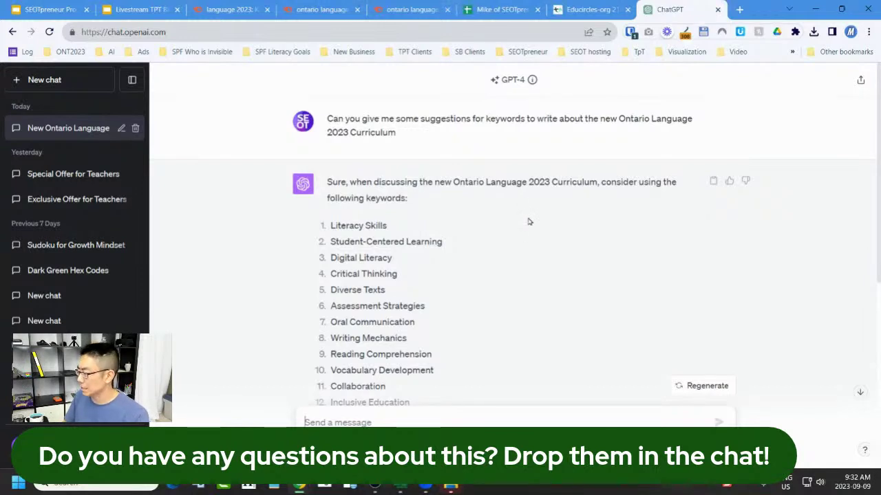
pyautogui.moveTo(451, 485)
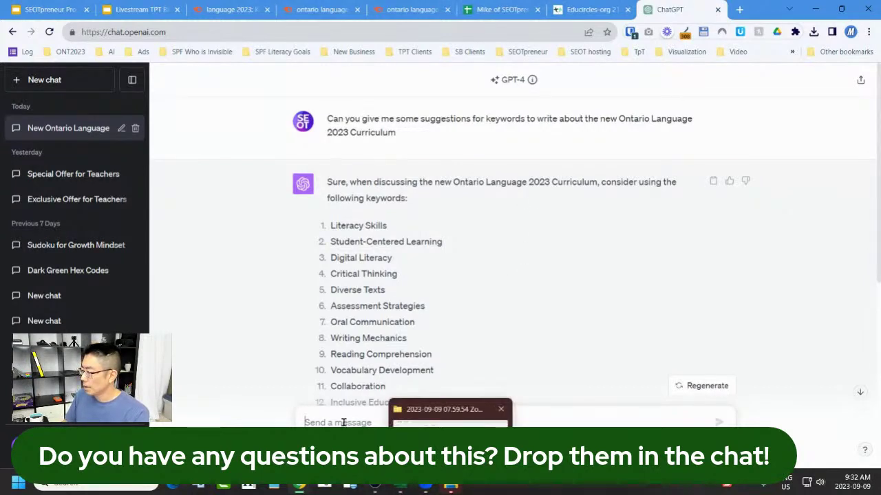
pyautogui.moveTo(402, 231); pyautogui.dragTo(332, 222)
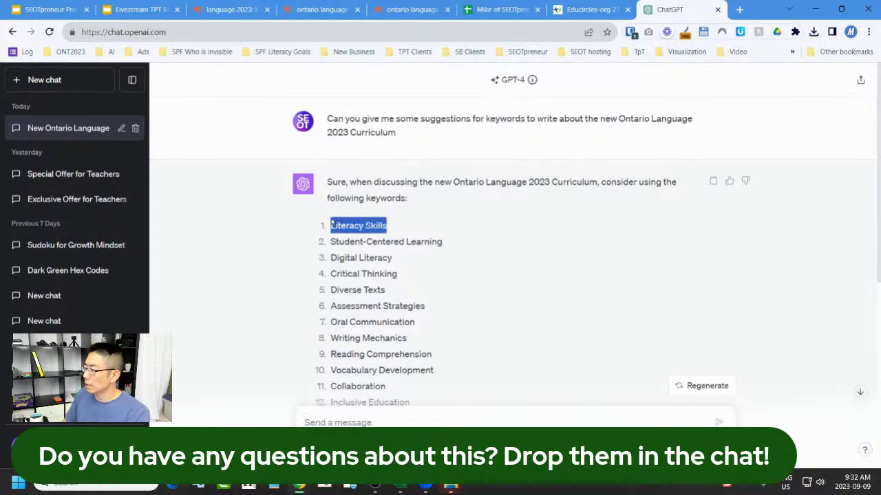
# - Return to the SEMRUSH "ontario language lesson" tab and search the Keyword Magic Tool for "ontario Literacy Skills lesson"
pyautogui.click(588, 9)
pyautogui.click(409, 9)
pyautogui.click(329, 7)
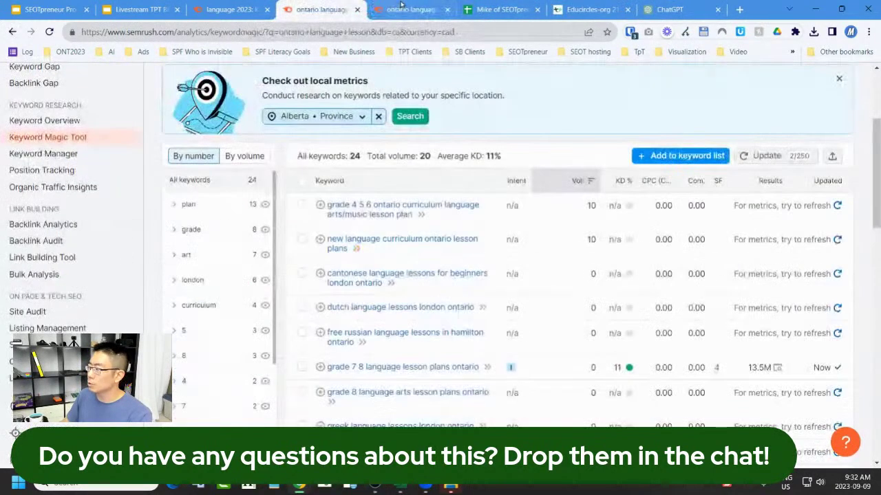
pyautogui.scroll(3, 331, 138)
pyautogui.click(309, 102)
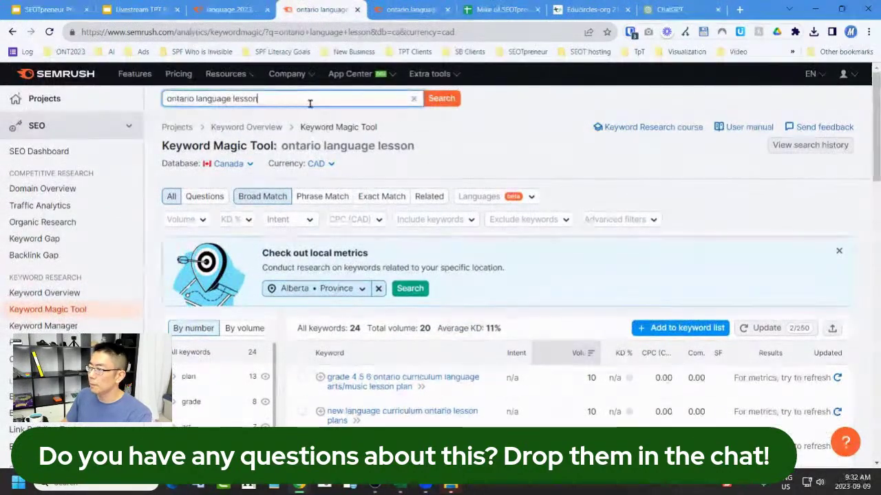
pyautogui.hotkey('ctrl', 'shift', 'Left')
pyautogui.hotkey('ctrl', 'shift', 'Left')
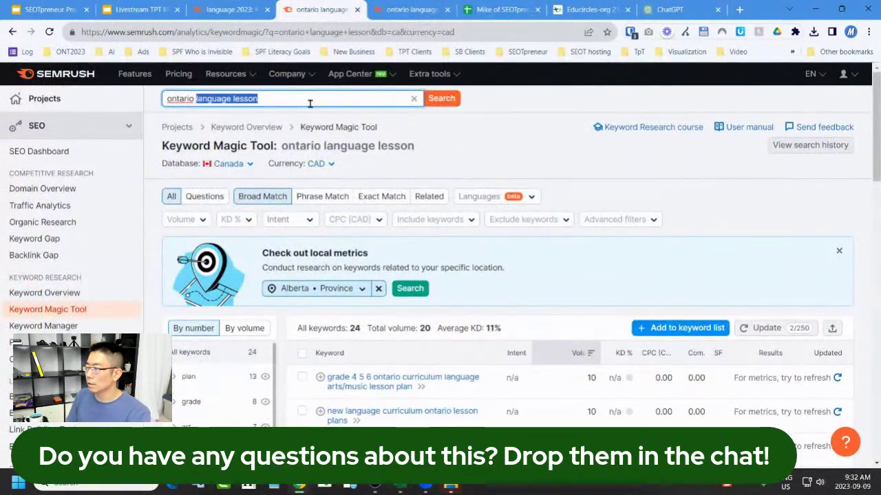
pyautogui.click(309, 103)
pyautogui.hotkey('ctrl', 'shift', 'Left')
pyautogui.write('Literacy Skills')
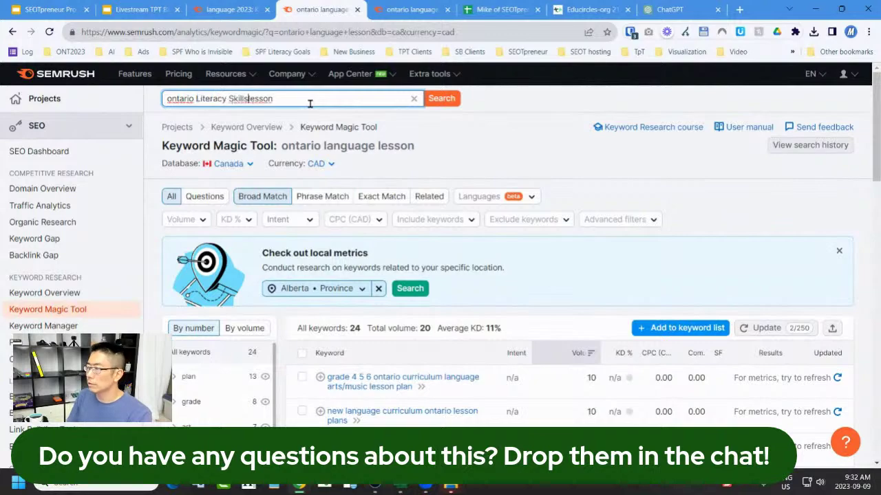
pyautogui.press('Return')
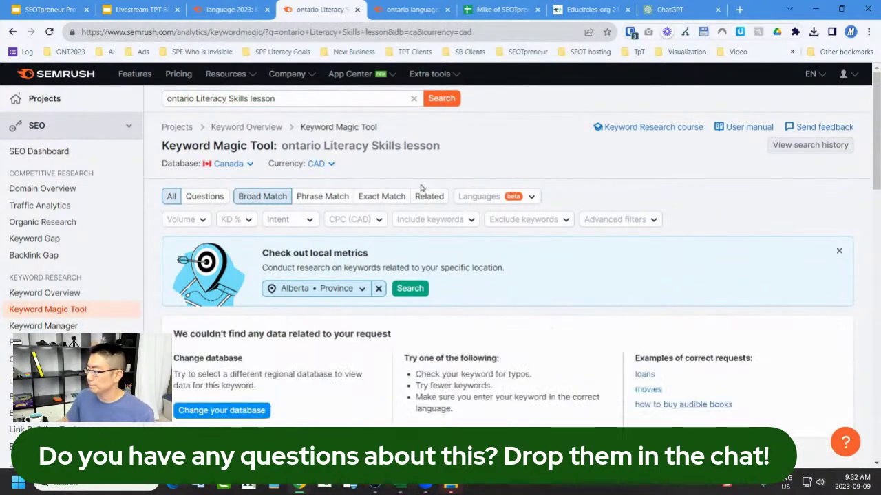
# - Check the related keywords for "ontario Literacy Skills lesson", including the questions-only view
pyautogui.scroll(-3, 406, 261)
pyautogui.scroll(3, 389, 281)
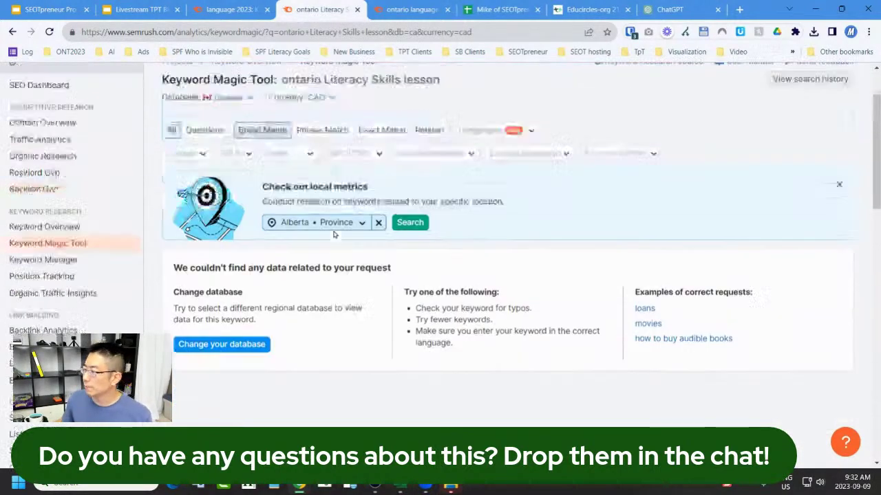
pyautogui.click(428, 196)
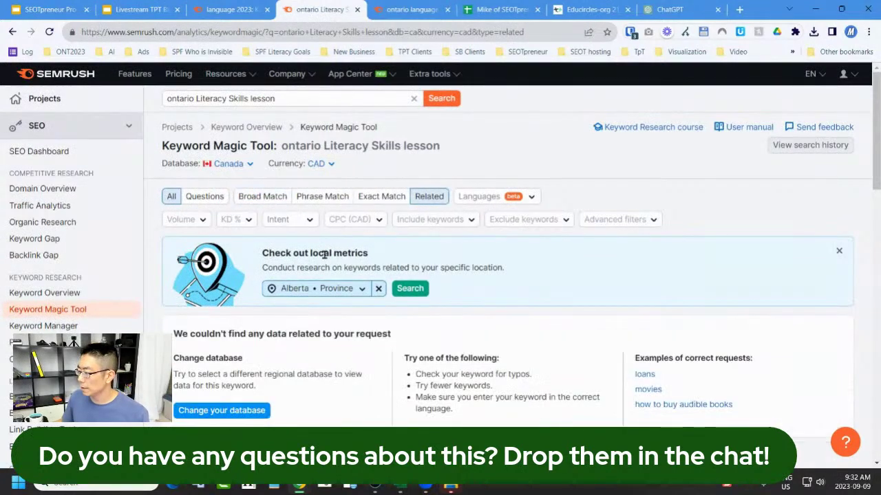
pyautogui.click(282, 97)
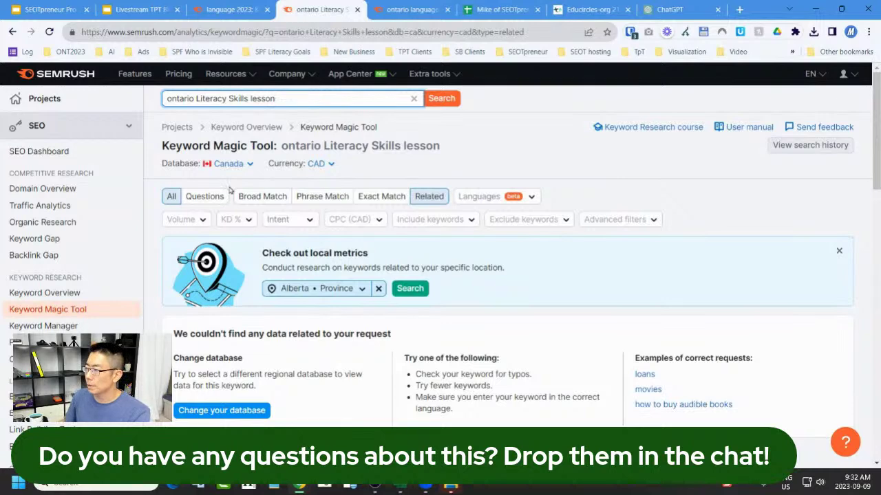
pyautogui.click(204, 197)
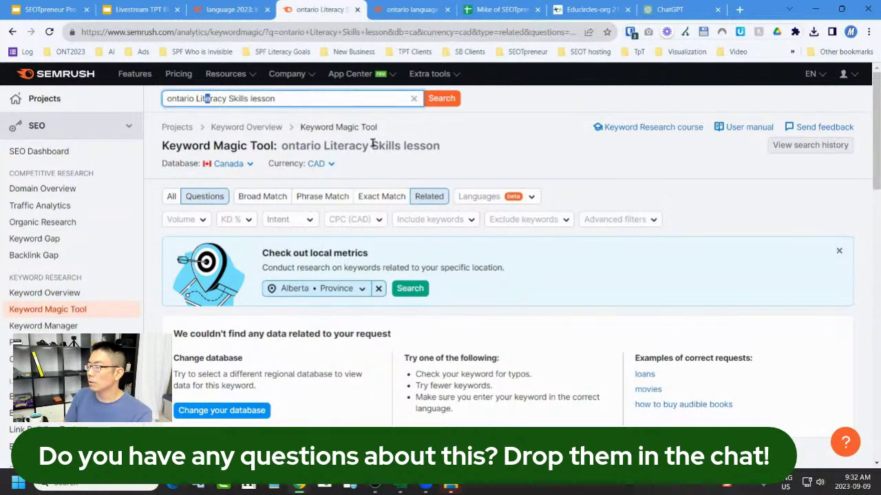
# - Shorten the search to "ontario Literacy Skills", show all broad-match keywords and review the results
pyautogui.press('BackSpace')
pyautogui.press('Return')
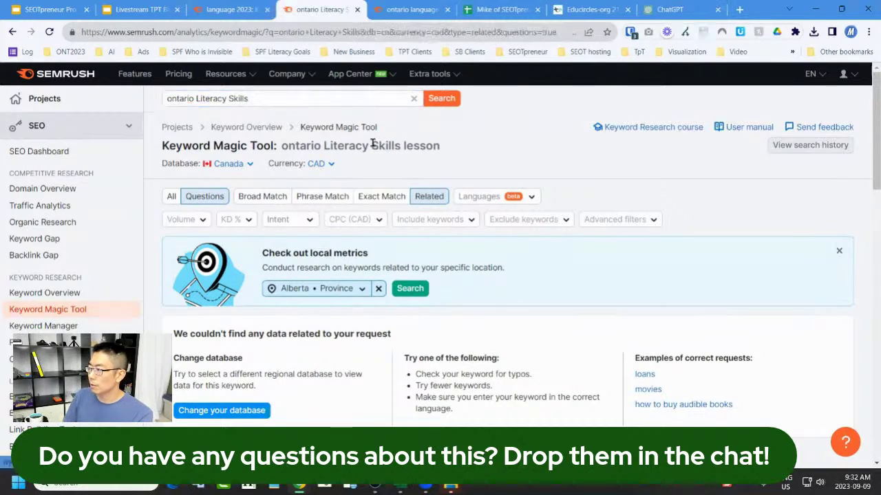
pyautogui.click(173, 198)
pyautogui.click(260, 197)
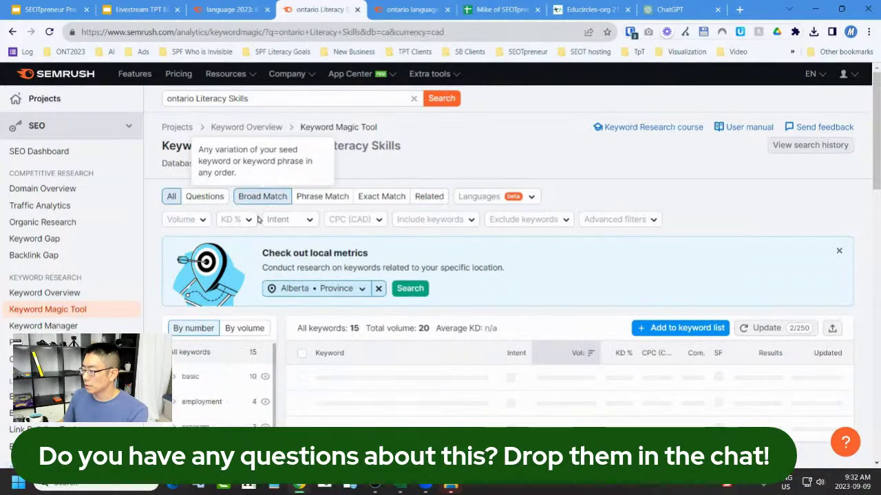
pyautogui.scroll(-2, 335, 323)
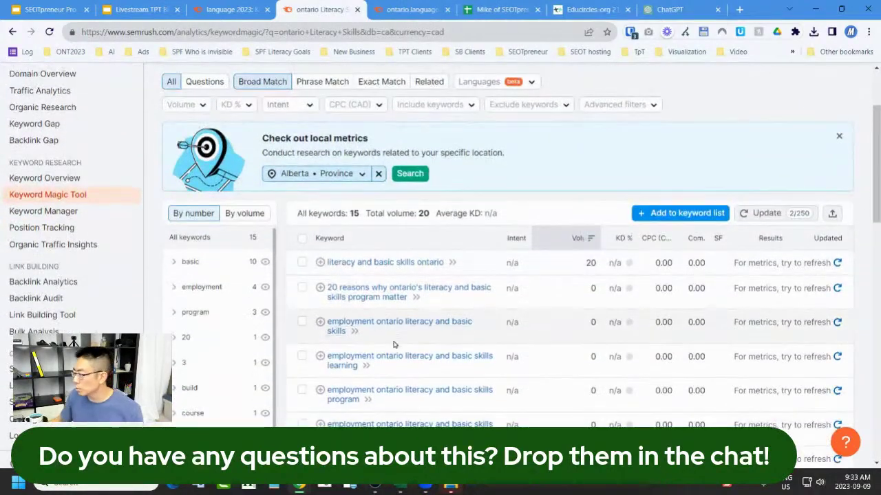
pyautogui.scroll(-1, 465, 344)
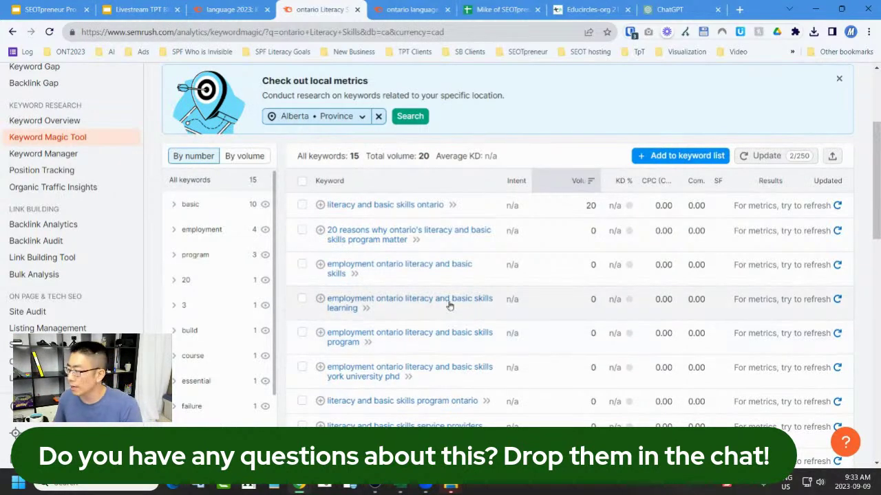
pyautogui.scroll(3, 319, 234)
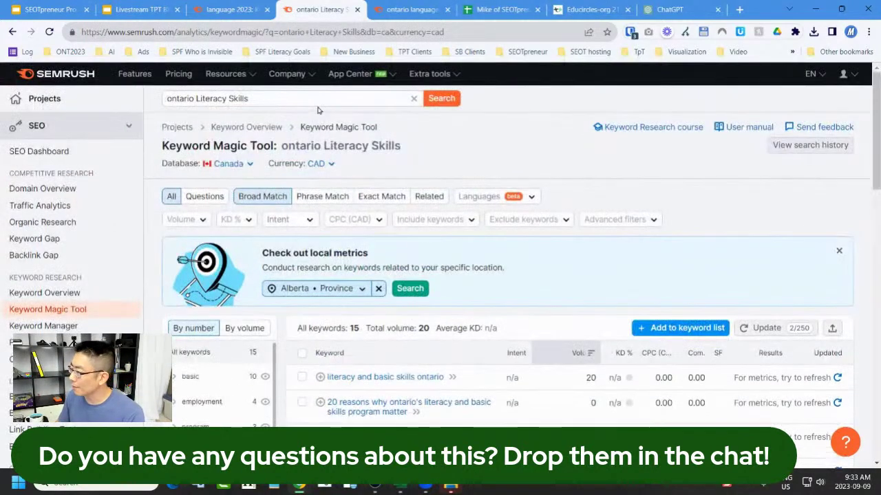
# - Search for "grade 7 / 8 intermediate lesson plans" and repeat the search with the singular "plan"
pyautogui.click(318, 110)
pyautogui.write('grade 7 / ')
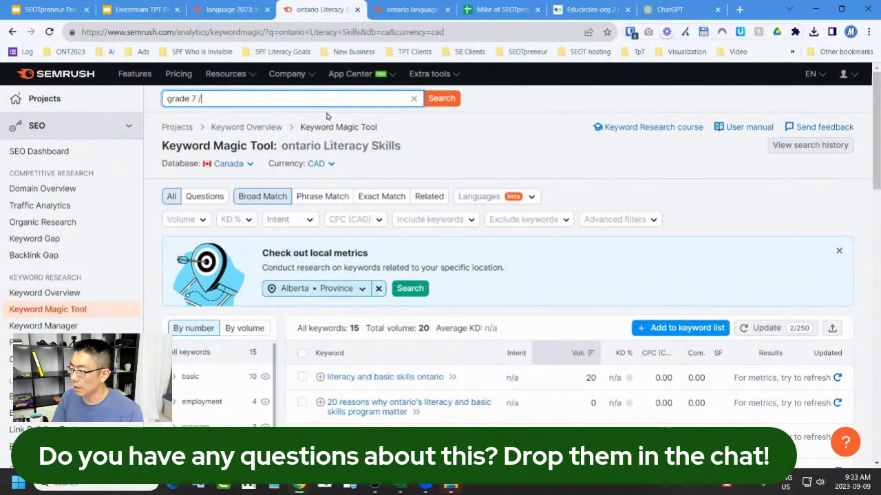
pyautogui.write('8 intermediate less')
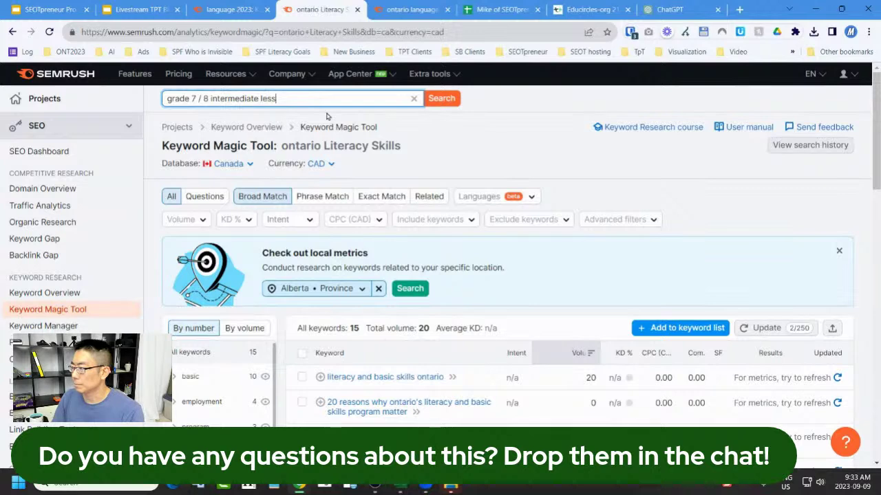
pyautogui.write('on plans')
pyautogui.press('Return')
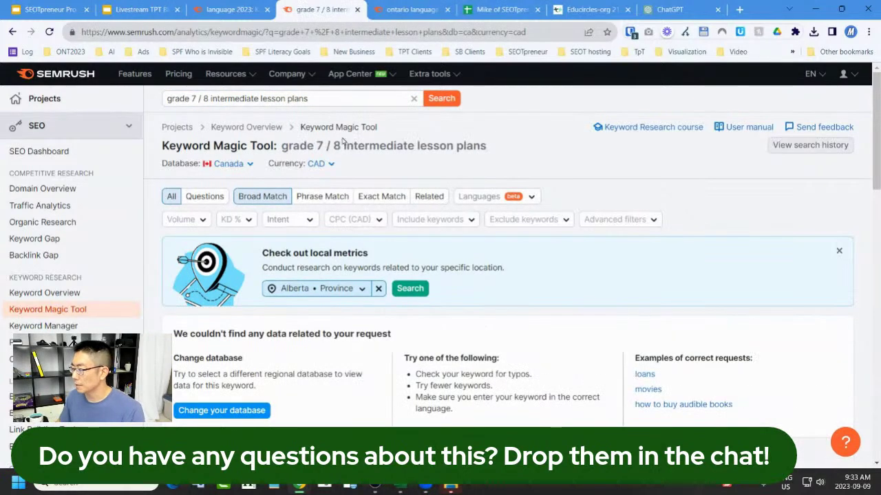
pyautogui.click(377, 101)
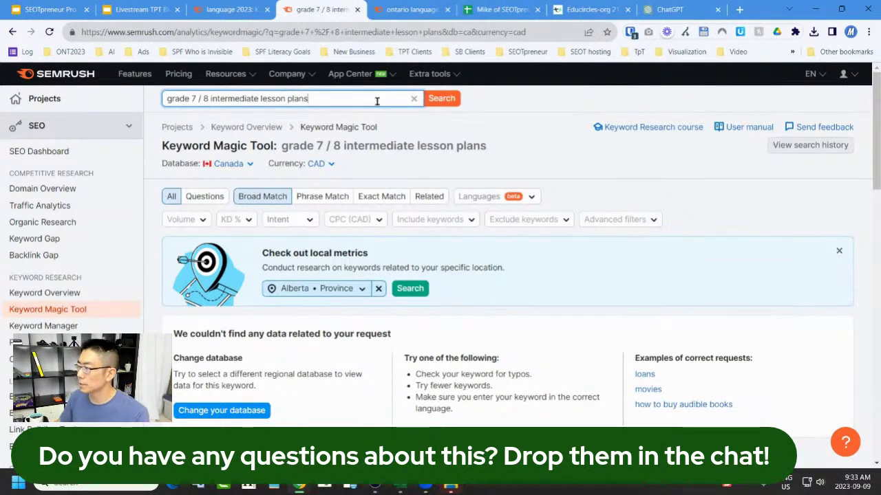
pyautogui.press('Return')
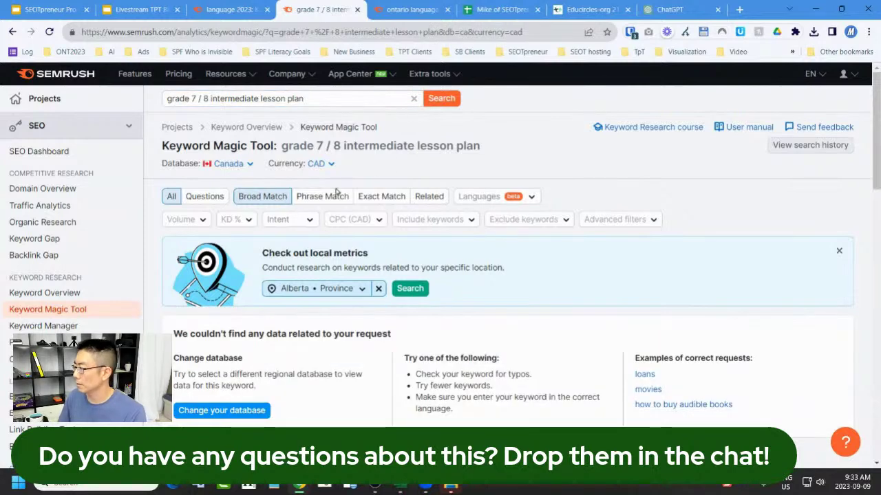
# - Remove the grade numbers to search for "intermediate lesson plan" and review the broad-match keywords
pyautogui.click(321, 97)
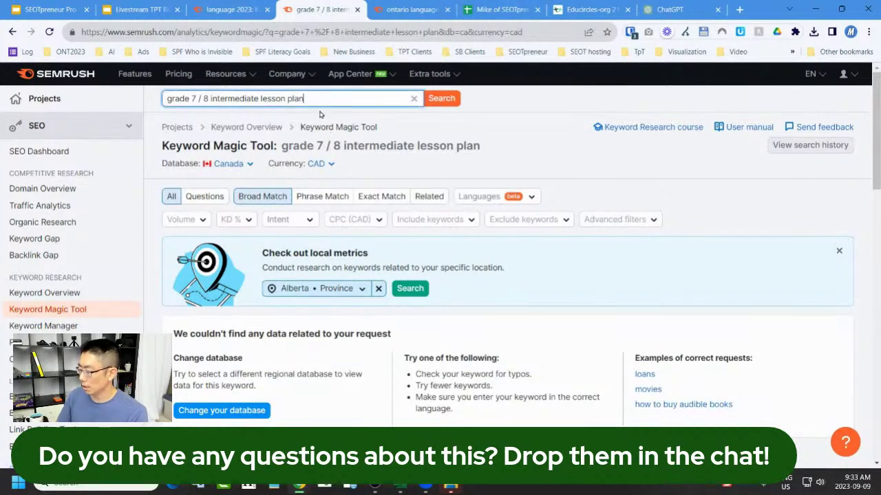
pyautogui.hotkey('ctrl', 'shift', 'Left')
pyautogui.hotkey('ctrl', 'shift', 'Left')
pyautogui.hotkey('ctrl', 'shift', 'Left')
pyautogui.press('BackSpace')
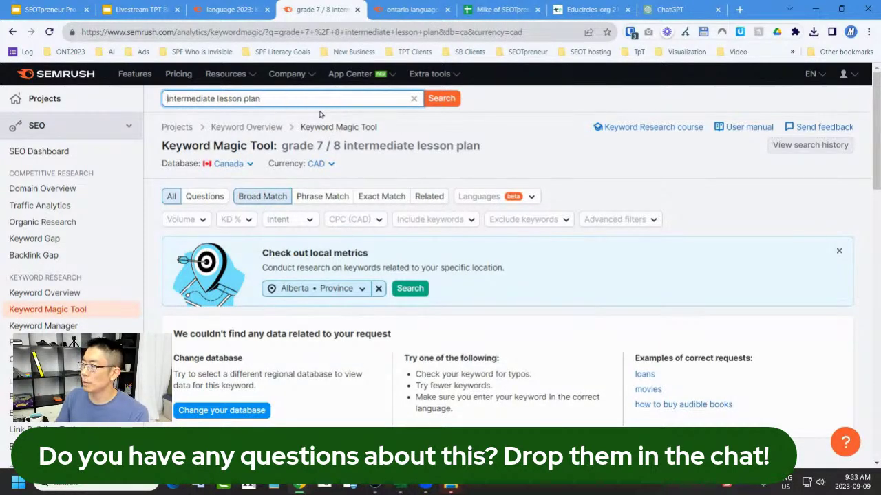
pyautogui.press('Return')
pyautogui.scroll(-2, 622, 276)
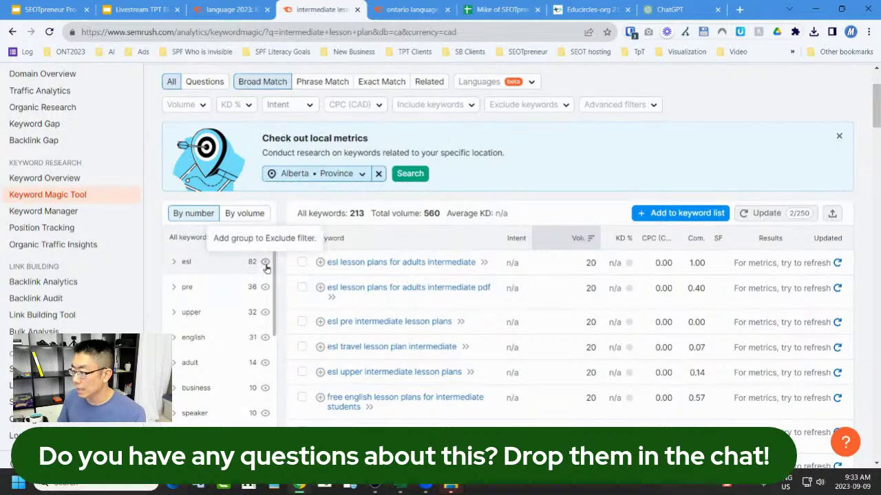
# - Exclude the "esl" group from the intermediate lesson plan keywords and review the remaining results
pyautogui.click(265, 262)
pyautogui.scroll(-3, 393, 337)
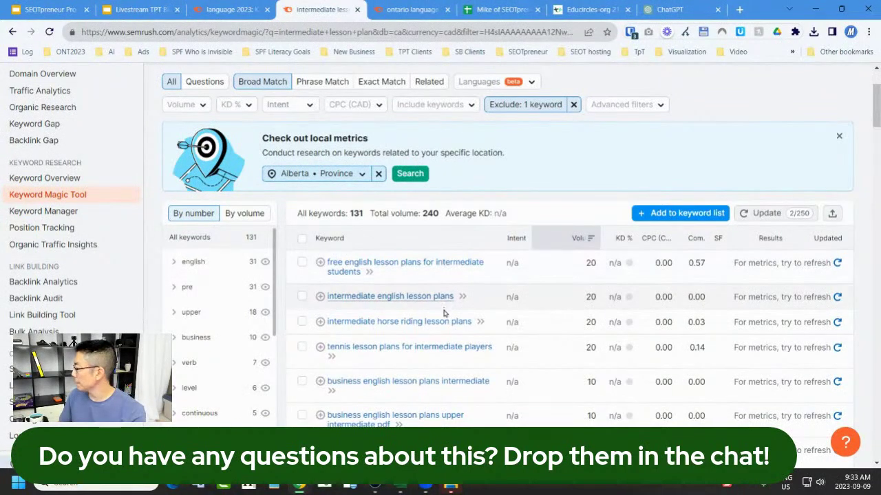
pyautogui.click(301, 239)
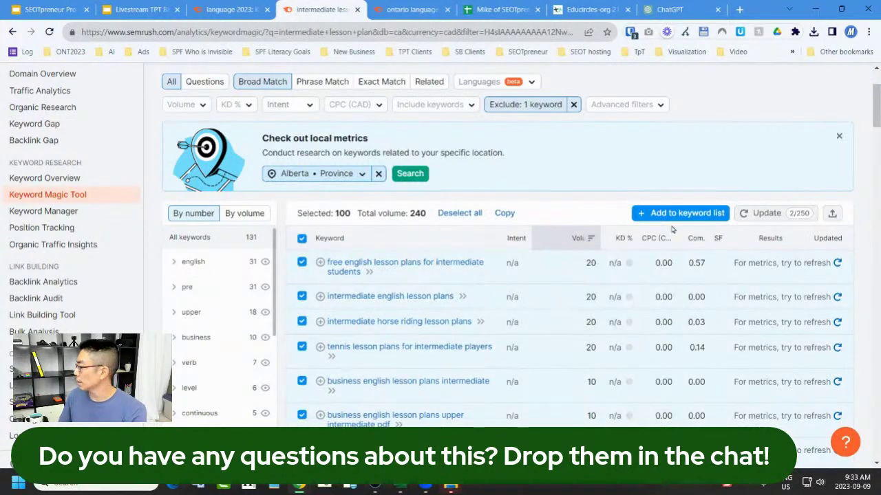
pyautogui.click(460, 213)
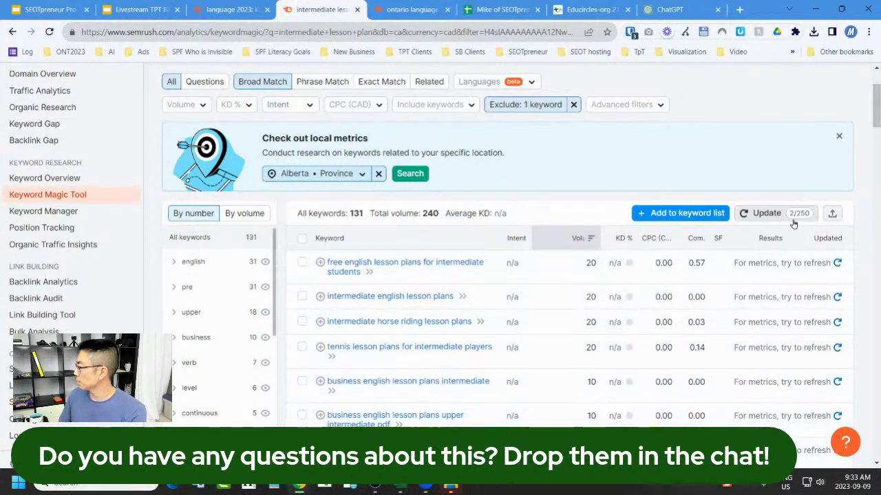
# - Export all the filtered intermediate lesson plan keywords as a CSV file into the Livestream folder
pyautogui.click(832, 213)
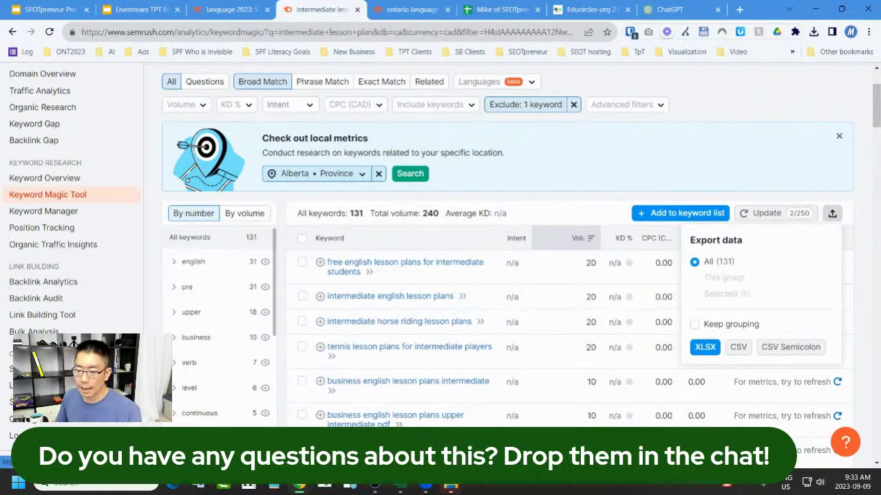
pyautogui.click(738, 346)
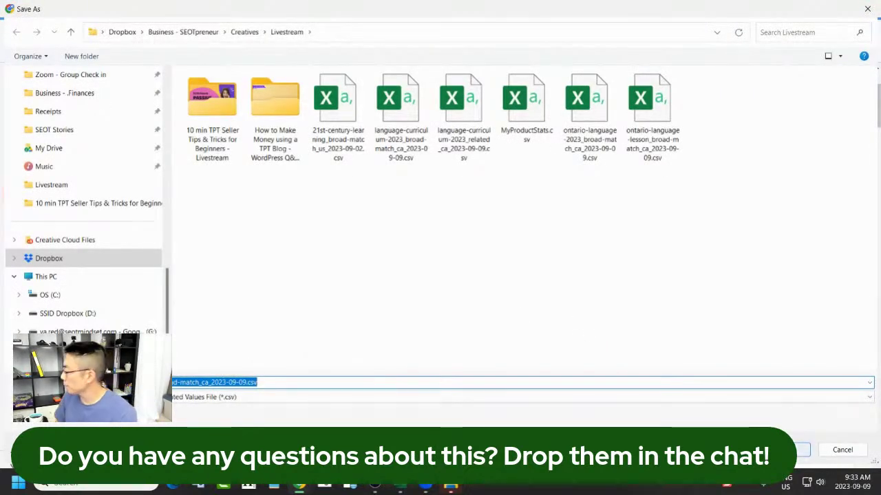
pyautogui.click(802, 449)
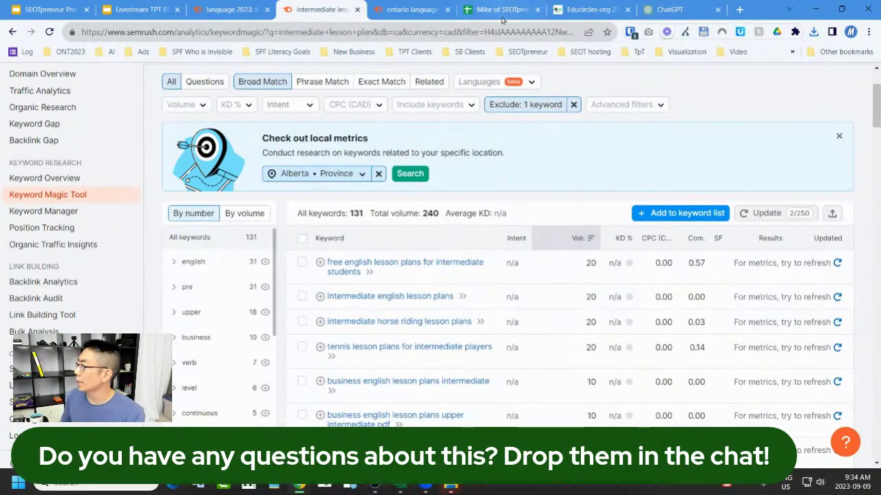
# - Open the downloaded intermediate lesson plan CSV in Excel and copy all its data, then put the Excel windows away
pyautogui.click(815, 33)
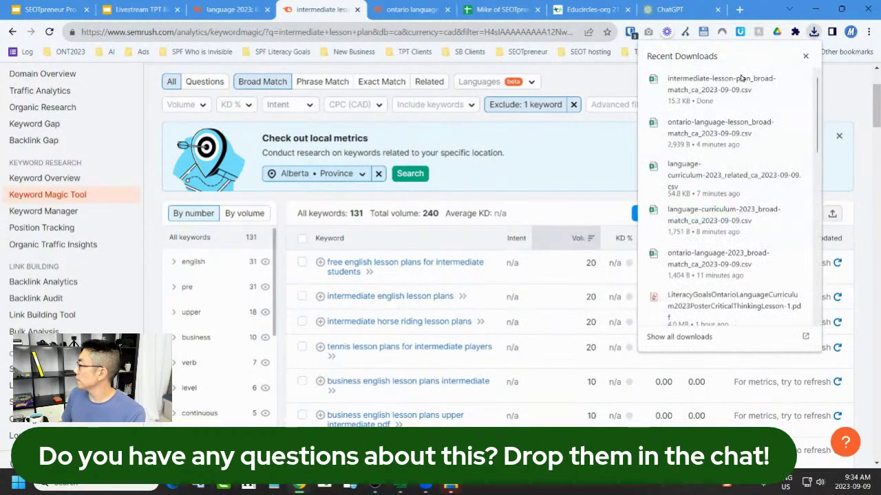
pyautogui.click(524, 103)
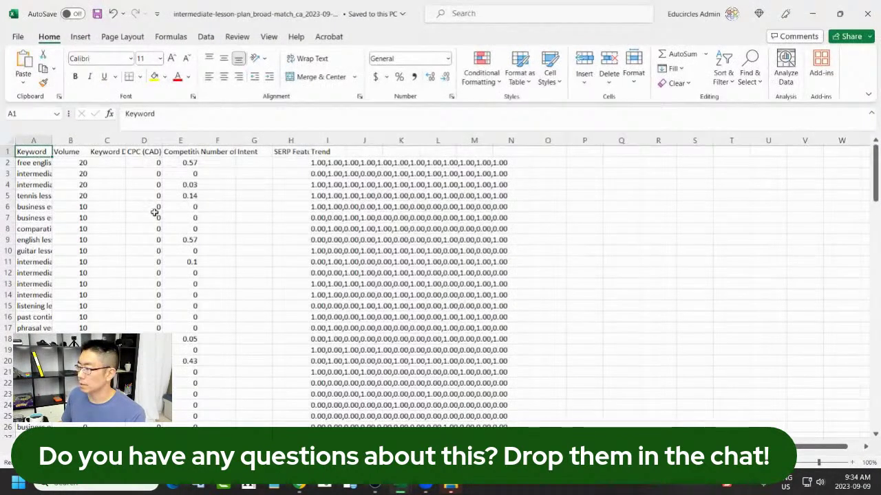
pyautogui.click(45, 210)
pyautogui.hotkey('ctrl', 'a')
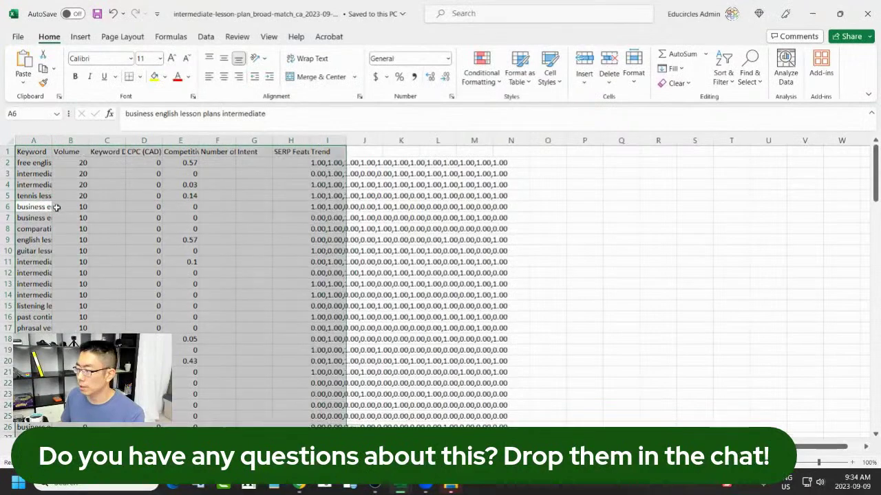
pyautogui.click(812, 13)
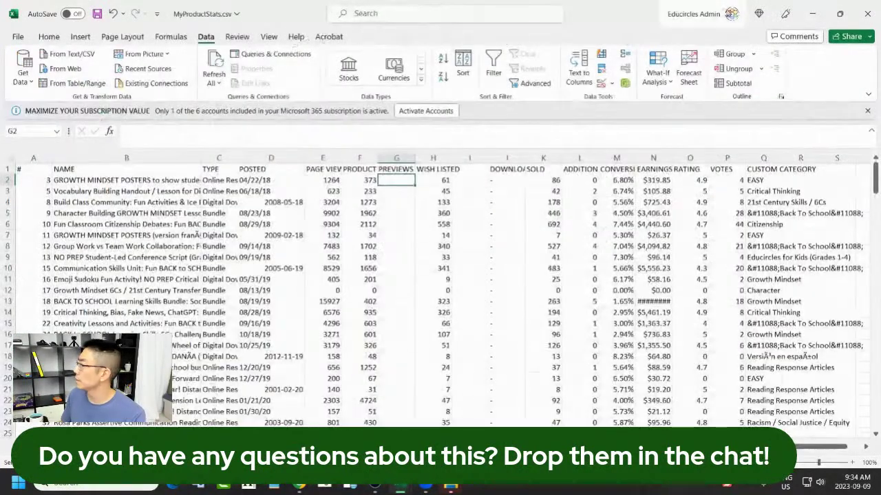
pyautogui.click(812, 13)
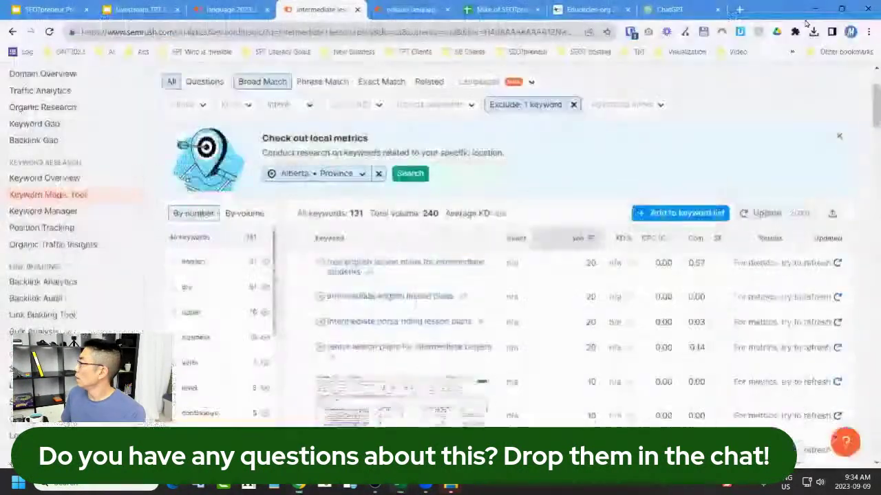
# - Paste the copied keyword data into the first empty row of the Keyword column in the Keyword Magic Analysis spreadsheet
pyautogui.click(502, 9)
pyautogui.click(288, 246)
pyautogui.hotkey('ctrl', 'Down')
pyautogui.press('Down')
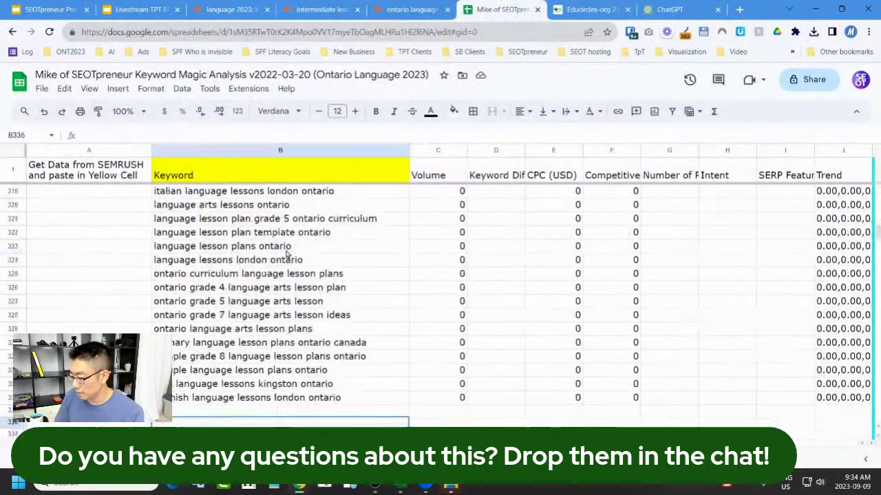
pyautogui.hotkey('ctrl', 'v')
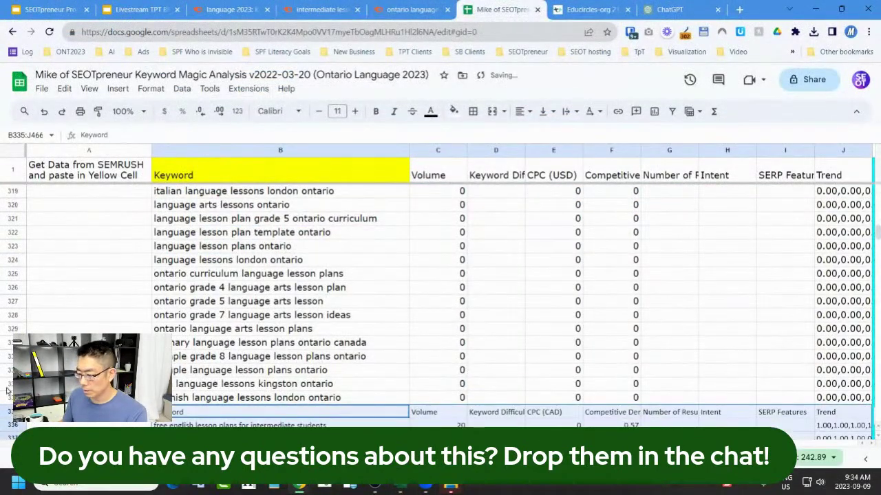
# - Delete the header row that came in with the pasted intermediate lesson plan data
pyautogui.click(13, 411)
pyautogui.rightClick(12, 411)
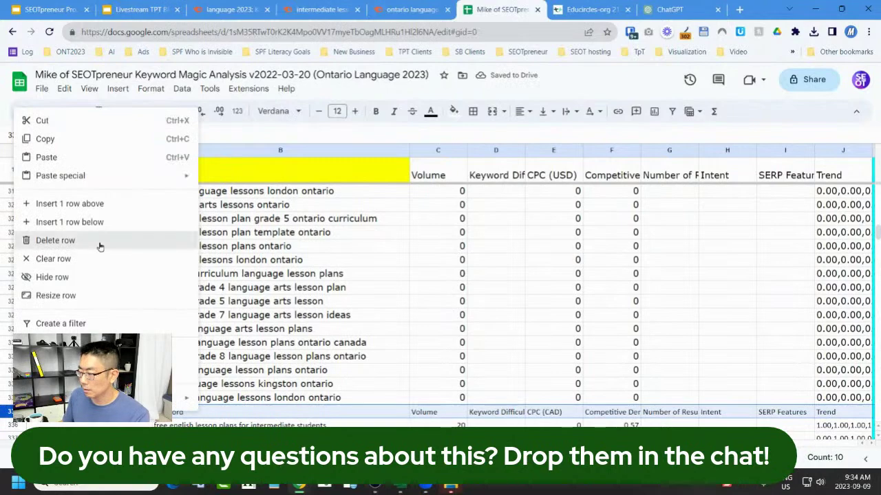
pyautogui.click(68, 241)
# - Check the Difficulty Rating column beside the keyword rows near the newly pasted data
pyautogui.click(286, 288)
pyautogui.press('Right')
pyautogui.press('Right')
pyautogui.press('Right')
pyautogui.press('Right')
pyautogui.press('Right')
pyautogui.press('Right')
pyautogui.press('Right')
pyautogui.press('Right')
pyautogui.press('Right')
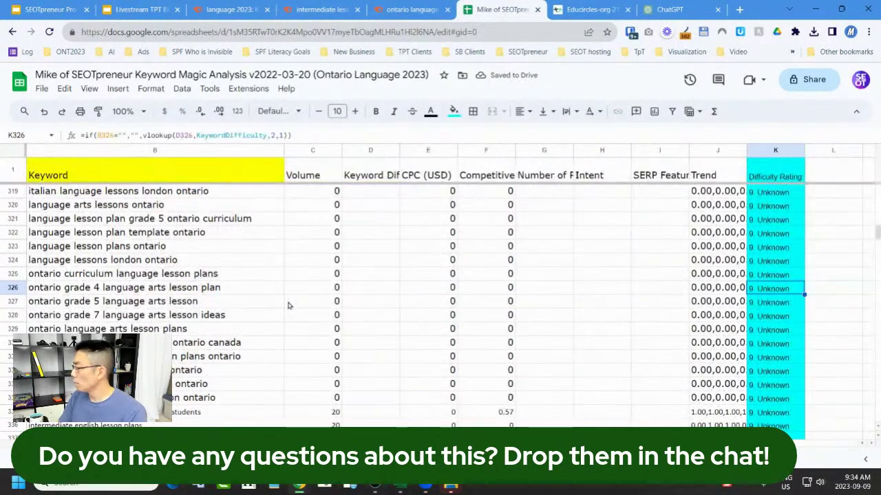
pyautogui.press('Left')
pyautogui.press('Left')
pyautogui.press('Left')
pyautogui.press('Left')
pyautogui.press('Left')
pyautogui.press('Left')
pyautogui.press('Left')
pyautogui.press('Left')
pyautogui.press('Left')
pyautogui.press('Left')
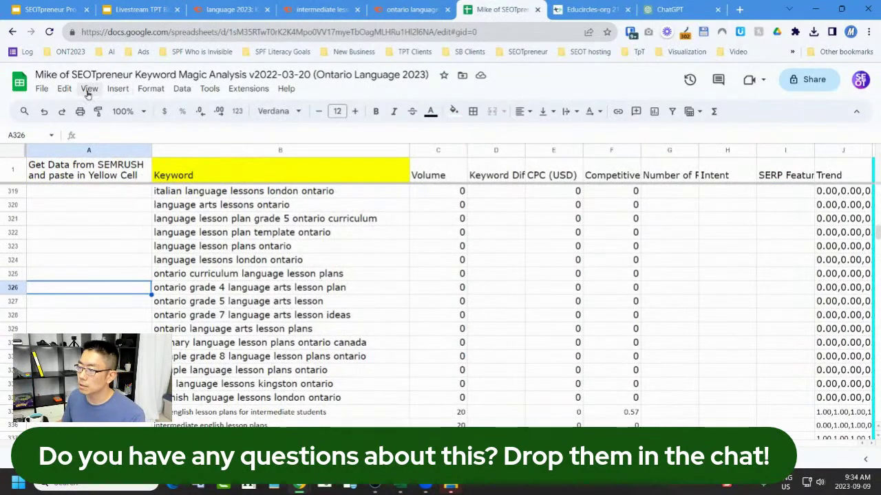
# - Remove duplicate rows from the whole sheet, treating the first row as a header and analyzing all columns
pyautogui.hotkey('ctrl', 'a')
pyautogui.click(183, 88)
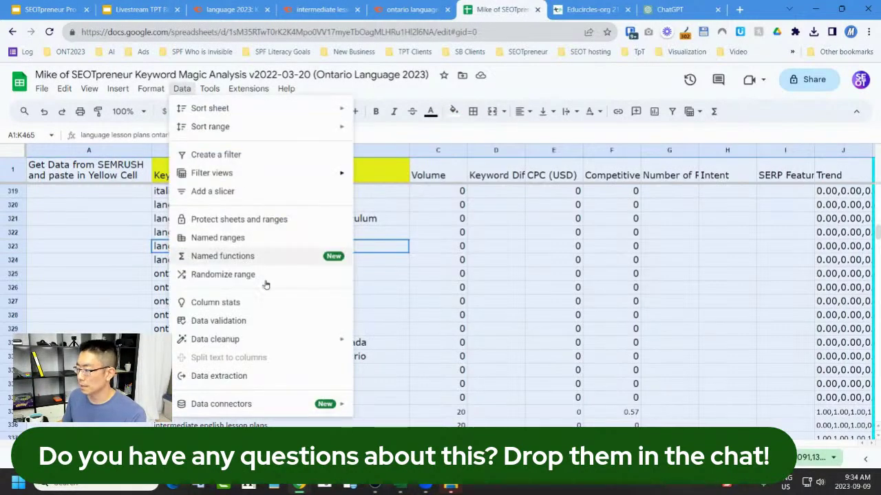
pyautogui.moveTo(276, 343)
pyautogui.click(397, 362)
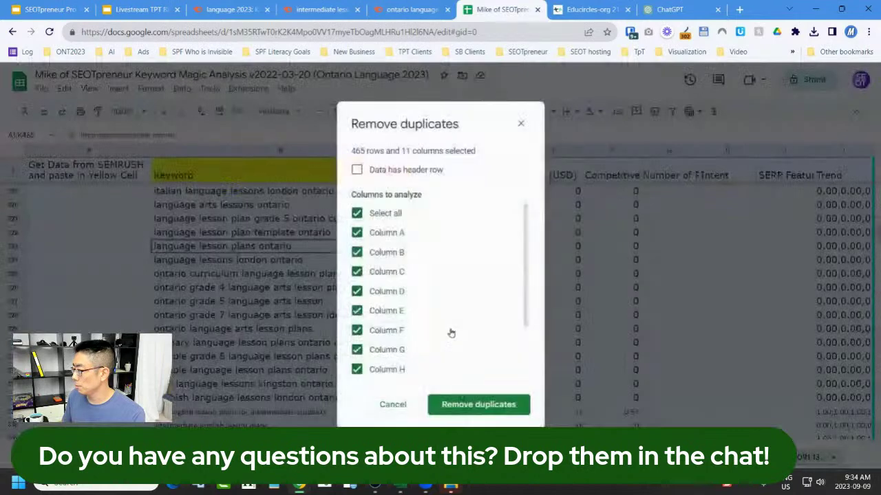
pyautogui.click(357, 170)
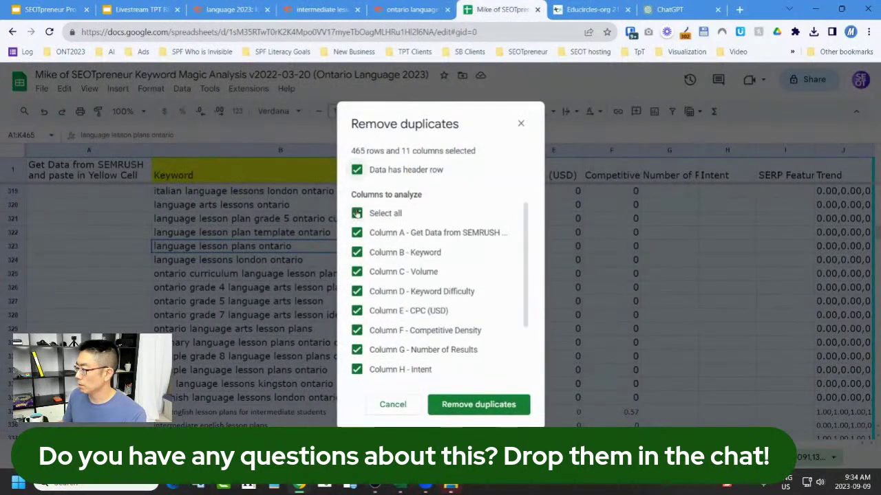
pyautogui.click(454, 404)
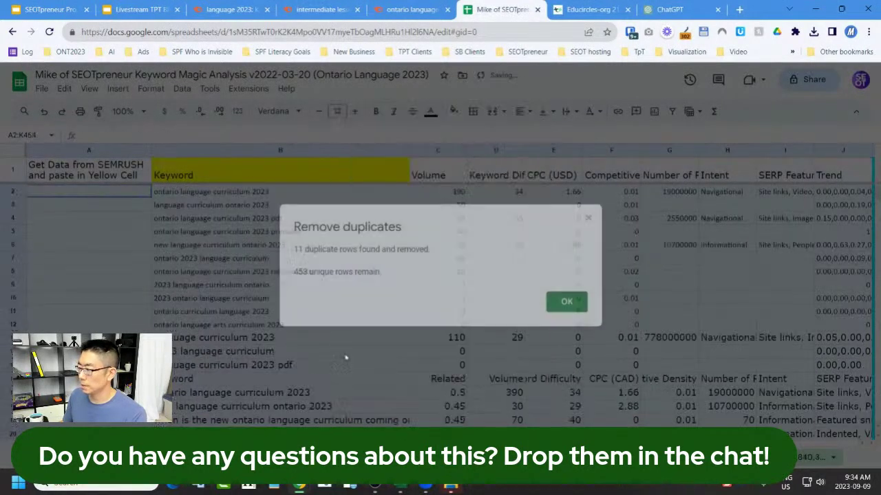
pyautogui.click(566, 302)
pyautogui.click(276, 270)
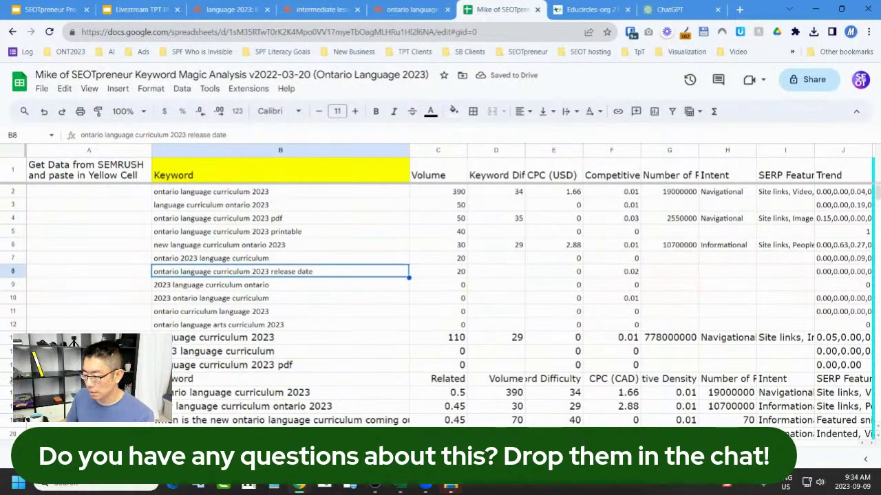
# - Delete the stray header row 16 within the keyword data
pyautogui.rightClick(12, 379)
pyautogui.click(124, 215)
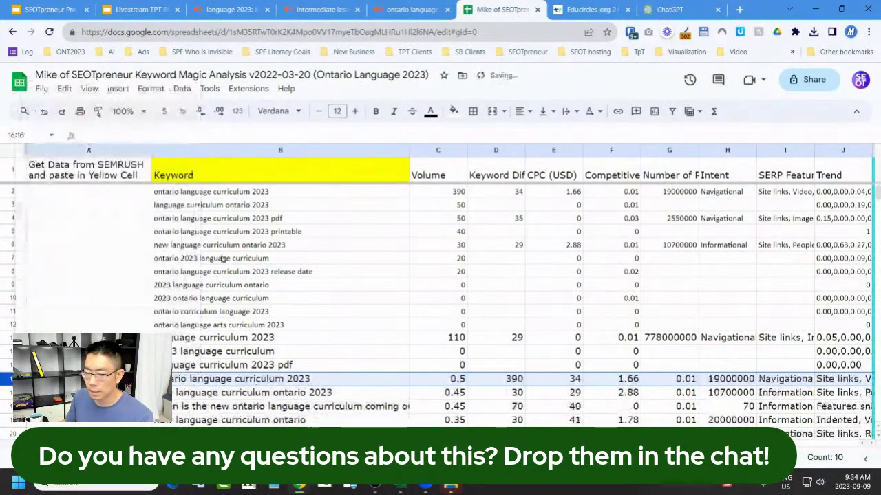
pyautogui.click(378, 273)
# - Check the extent of the keyword list and compare its Volume, Keyword Difficulty and Difficulty Rating columns
pyautogui.hotkey('ctrl', 'Down')
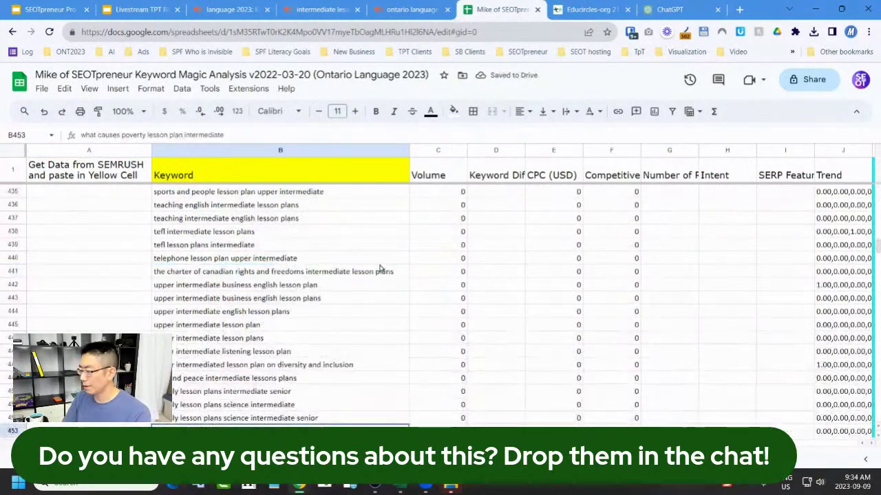
pyautogui.hotkey('ctrl', 'Up')
pyautogui.press('Down')
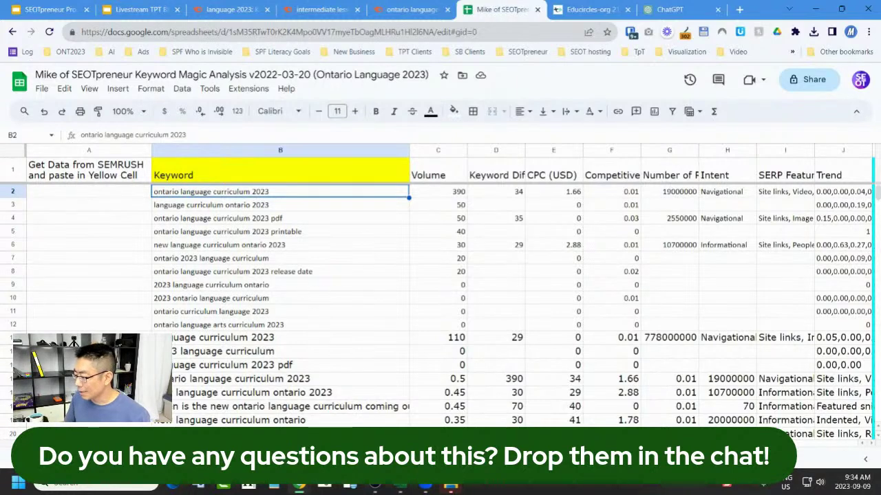
pyautogui.click(846, 231)
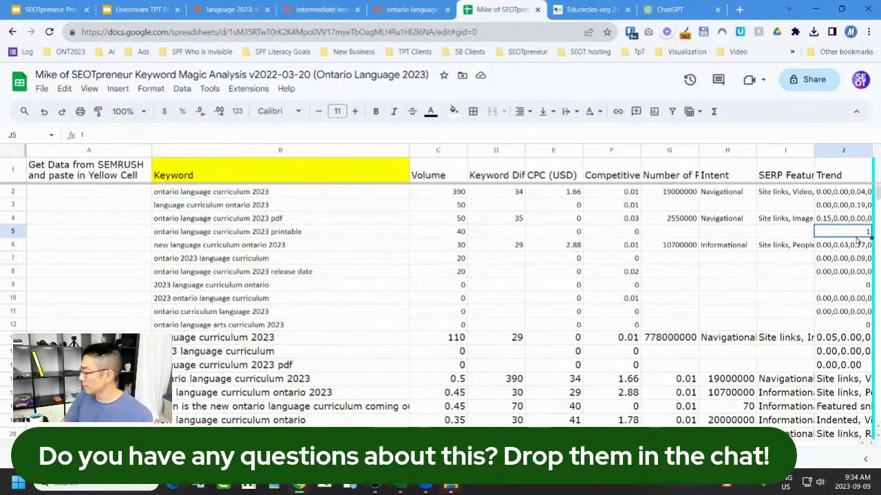
pyautogui.press('Right')
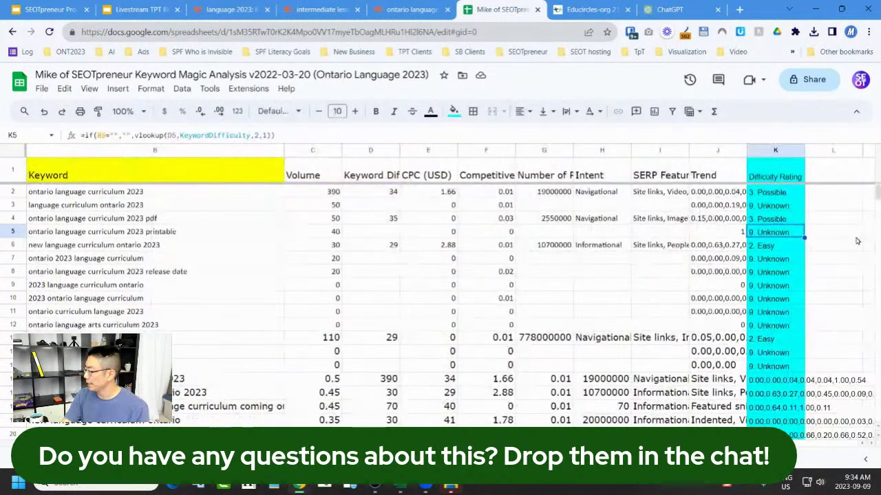
pyautogui.click(319, 177)
pyautogui.click(355, 177)
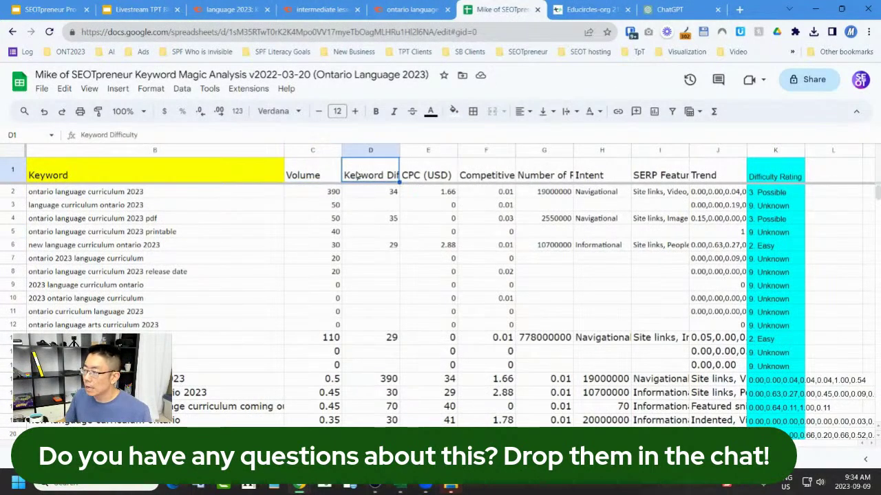
pyautogui.scroll(-2, 413, 360)
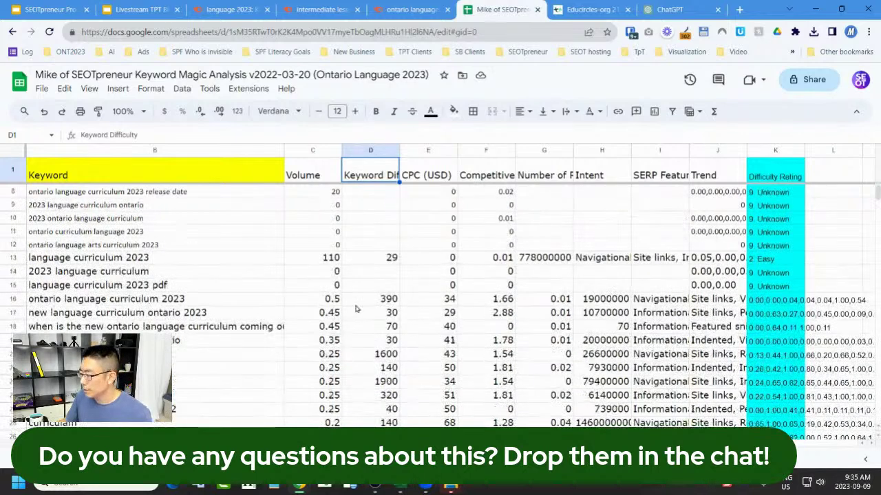
# - Delete the misplaced Volume cells C14:C298, shifting the rest of those rows left to realign them with their headers
pyautogui.click(328, 276)
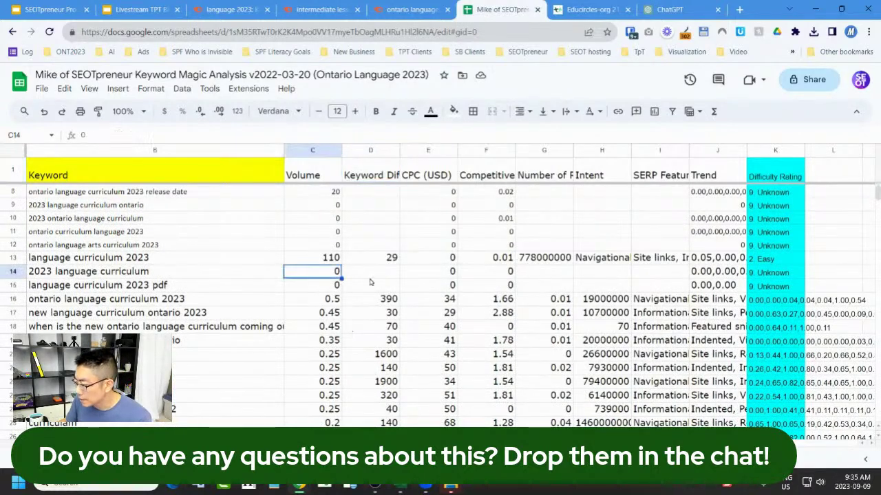
pyautogui.hotkey('shift', 'Down')
pyautogui.hotkey('shift', 'Down')
pyautogui.hotkey('shift', 'Down')
pyautogui.hotkey('shift', 'Down')
pyautogui.hotkey('shift', 'Down')
pyautogui.hotkey('shift', 'Down')
pyautogui.hotkey('shift', 'Down')
pyautogui.hotkey('shift', 'Down')
pyautogui.hotkey('shift', 'Down')
pyautogui.hotkey('shift', 'Down')
pyautogui.hotkey('shift', 'Down')
pyautogui.hotkey('shift', 'Down')
pyautogui.hotkey('shift', 'Down')
pyautogui.hotkey('shift', 'Down')
pyautogui.hotkey('shift', 'Down')
pyautogui.hotkey('shift', 'Down')
pyautogui.hotkey('shift', 'Down')
pyautogui.hotkey('shift', 'Down')
pyautogui.hotkey('shift', 'Down')
pyautogui.hotkey('shift', 'Down')
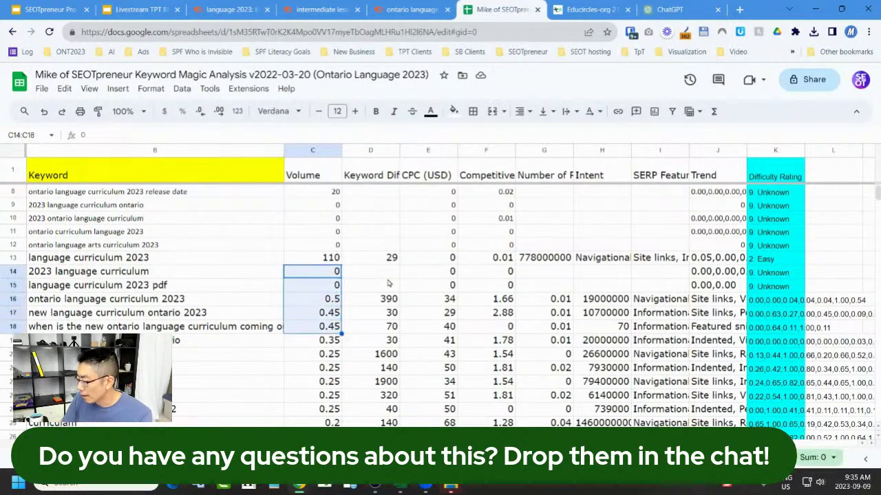
pyautogui.hotkey('shift', 'Down')
pyautogui.hotkey('shift', 'Down')
pyautogui.hotkey('shift', 'Down')
pyautogui.hotkey('shift', 'Down')
pyautogui.hotkey('shift', 'Down')
pyautogui.hotkey('shift', 'Down')
pyautogui.hotkey('shift', 'Down')
pyautogui.hotkey('shift', 'Down')
pyautogui.hotkey('shift', 'Down')
pyautogui.hotkey('shift', 'Down')
pyautogui.hotkey('shift', 'Down')
pyautogui.hotkey('shift', 'Down')
pyautogui.hotkey('shift', 'Down')
pyautogui.hotkey('shift', 'Down')
pyautogui.hotkey('shift', 'Down')
pyautogui.hotkey('shift', 'Down')
pyautogui.hotkey('shift', 'Down')
pyautogui.hotkey('shift', 'Down')
pyautogui.hotkey('shift', 'Down')
pyautogui.hotkey('shift', 'Down')
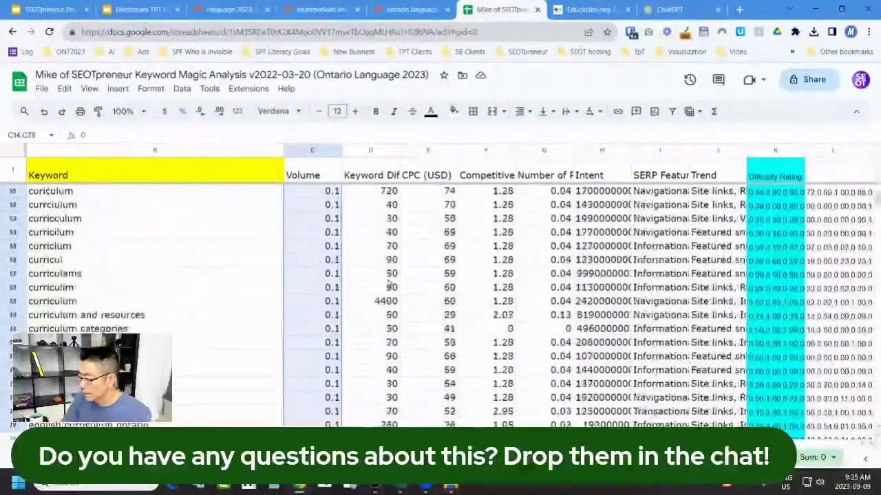
pyautogui.hotkey('shift', 'Down')
pyautogui.hotkey('shift', 'Down')
pyautogui.hotkey('shift', 'Down')
pyautogui.hotkey('shift', 'Down')
pyautogui.hotkey('shift', 'Down')
pyautogui.hotkey('shift', 'Down')
pyautogui.hotkey('shift', 'Down')
pyautogui.hotkey('shift', 'Down')
pyautogui.hotkey('shift', 'Down')
pyautogui.hotkey('shift', 'Down')
pyautogui.hotkey('shift', 'Down')
pyautogui.hotkey('shift', 'Down')
pyautogui.hotkey('shift', 'Down')
pyautogui.hotkey('shift', 'Down')
pyautogui.hotkey('shift', 'Down')
pyautogui.hotkey('shift', 'Down')
pyautogui.hotkey('shift', 'Down')
pyautogui.hotkey('shift', 'Down')
pyautogui.hotkey('shift', 'Down')
pyautogui.hotkey('shift', 'Down')
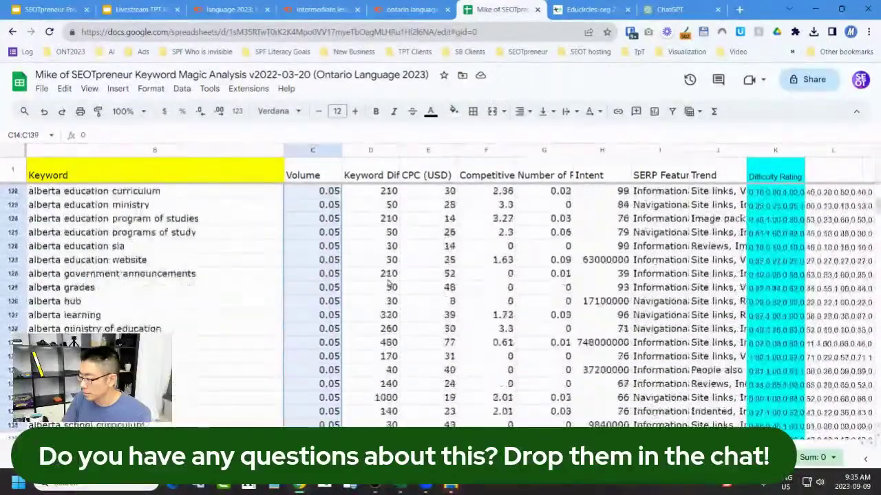
pyautogui.hotkey('shift', 'Down')
pyautogui.hotkey('shift', 'Down')
pyautogui.hotkey('shift', 'Down')
pyautogui.hotkey('shift', 'Down')
pyautogui.hotkey('shift', 'Down')
pyautogui.hotkey('shift', 'Down')
pyautogui.hotkey('shift', 'Down')
pyautogui.hotkey('shift', 'Down')
pyautogui.hotkey('shift', 'Down')
pyautogui.hotkey('shift', 'Down')
pyautogui.hotkey('shift', 'Down')
pyautogui.hotkey('shift', 'Down')
pyautogui.hotkey('shift', 'Down')
pyautogui.hotkey('shift', 'Down')
pyautogui.hotkey('shift', 'Down')
pyautogui.hotkey('shift', 'Down')
pyautogui.hotkey('shift', 'Down')
pyautogui.hotkey('shift', 'Down')
pyautogui.hotkey('shift', 'Down')
pyautogui.hotkey('shift', 'Down')
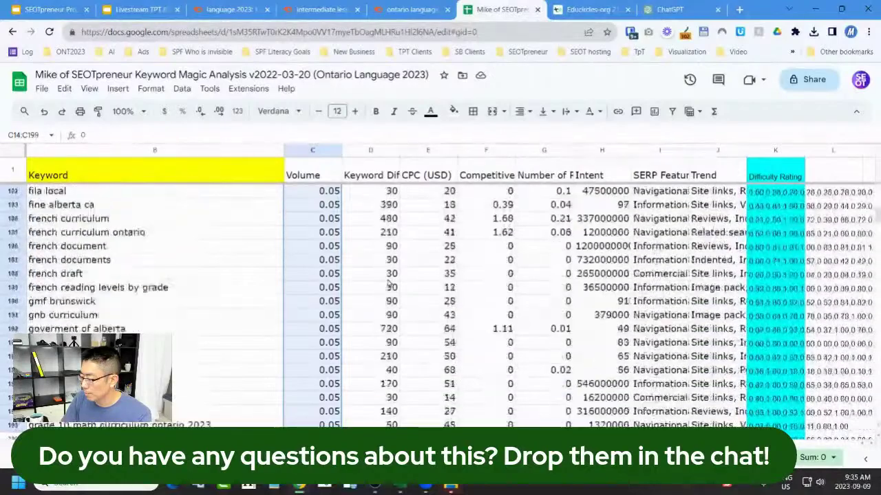
pyautogui.hotkey('shift', 'Down')
pyautogui.hotkey('shift', 'Down')
pyautogui.hotkey('shift', 'Down')
pyautogui.hotkey('shift', 'Down')
pyautogui.hotkey('shift', 'Down')
pyautogui.hotkey('shift', 'Down')
pyautogui.hotkey('shift', 'Down')
pyautogui.hotkey('shift', 'Down')
pyautogui.hotkey('shift', 'Down')
pyautogui.hotkey('shift', 'Down')
pyautogui.hotkey('shift', 'Down')
pyautogui.hotkey('shift', 'Down')
pyautogui.hotkey('shift', 'Down')
pyautogui.hotkey('shift', 'Down')
pyautogui.hotkey('shift', 'Down')
pyautogui.hotkey('shift', 'Down')
pyautogui.hotkey('shift', 'Down')
pyautogui.hotkey('shift', 'Down')
pyautogui.hotkey('shift', 'Down')
pyautogui.hotkey('shift', 'Down')
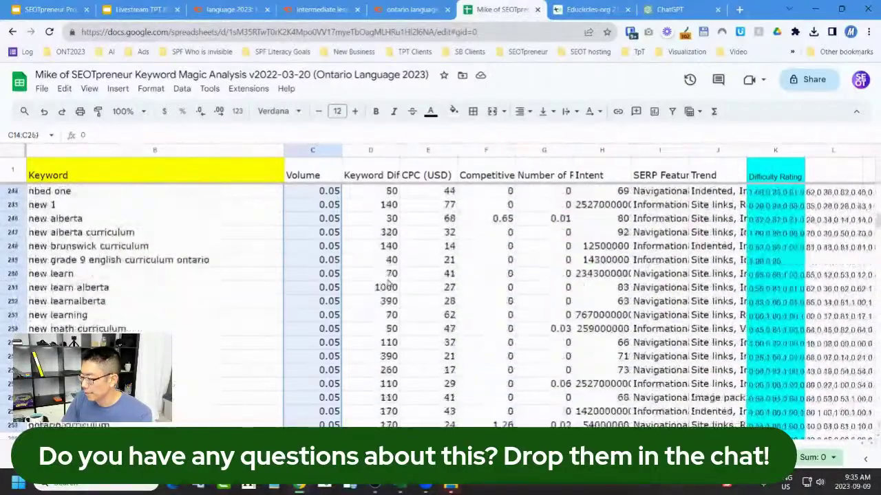
pyautogui.hotkey('shift', 'Down')
pyautogui.hotkey('shift', 'Down')
pyautogui.hotkey('shift', 'Down')
pyautogui.hotkey('shift', 'Down')
pyautogui.hotkey('shift', 'Down')
pyautogui.hotkey('shift', 'Down')
pyautogui.hotkey('shift', 'Down')
pyautogui.hotkey('shift', 'Down')
pyautogui.hotkey('shift', 'Down')
pyautogui.hotkey('shift', 'Down')
pyautogui.hotkey('shift', 'Down')
pyautogui.hotkey('shift', 'Down')
pyautogui.hotkey('shift', 'Down')
pyautogui.hotkey('shift', 'Down')
pyautogui.hotkey('shift', 'Down')
pyautogui.hotkey('shift', 'Down')
pyautogui.hotkey('shift', 'Down')
pyautogui.hotkey('shift', 'Down')
pyautogui.hotkey('shift', 'Down')
pyautogui.hotkey('shift', 'Down')
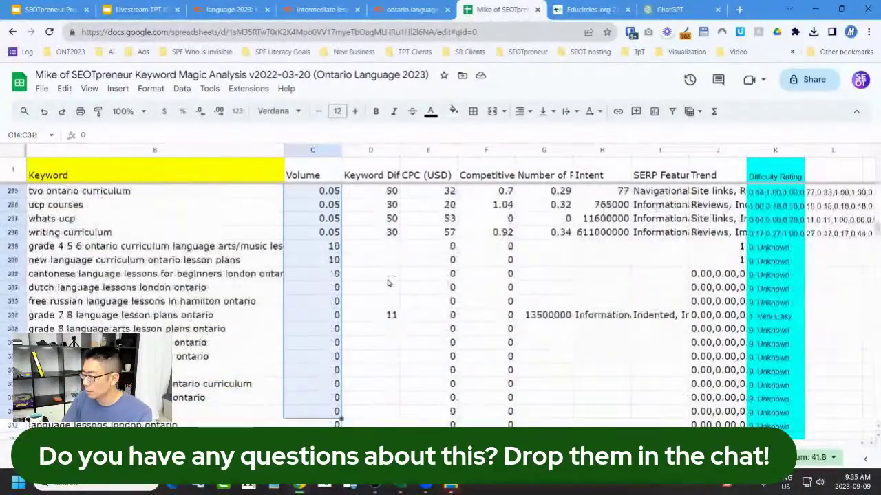
pyautogui.hotkey('shift', 'Up')
pyautogui.hotkey('shift', 'Up')
pyautogui.hotkey('shift', 'Up')
pyautogui.hotkey('shift', 'Up')
pyautogui.hotkey('shift', 'Up')
pyautogui.hotkey('shift', 'Up')
pyautogui.hotkey('shift', 'Up')
pyautogui.hotkey('shift', 'Up')
pyautogui.hotkey('shift', 'Up')
pyautogui.hotkey('shift', 'Up')
pyautogui.hotkey('shift', 'Up')
pyautogui.hotkey('shift', 'Up')
pyautogui.hotkey('shift', 'Up')
pyautogui.hotkey('shift', 'Up')
pyautogui.hotkey('shift', 'Up')
pyautogui.hotkey('shift', 'Up')
pyautogui.hotkey('shift', 'Down')
pyautogui.hotkey('shift', 'Down')
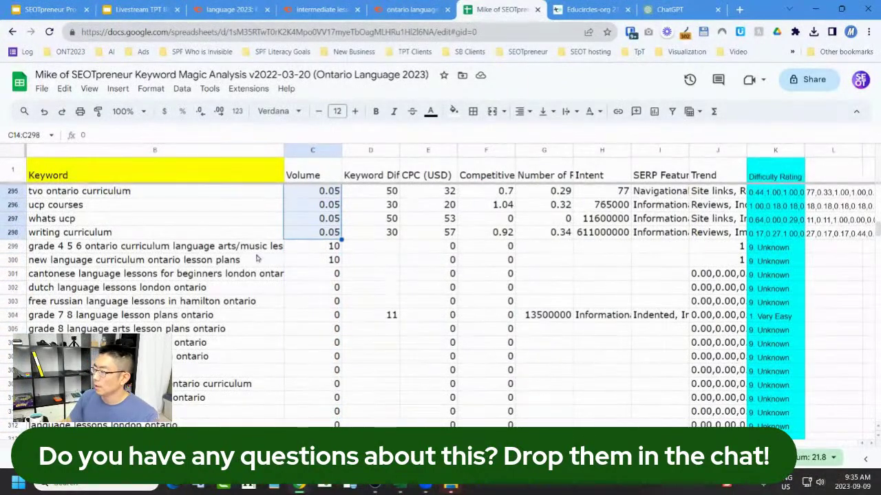
pyautogui.rightClick(309, 214)
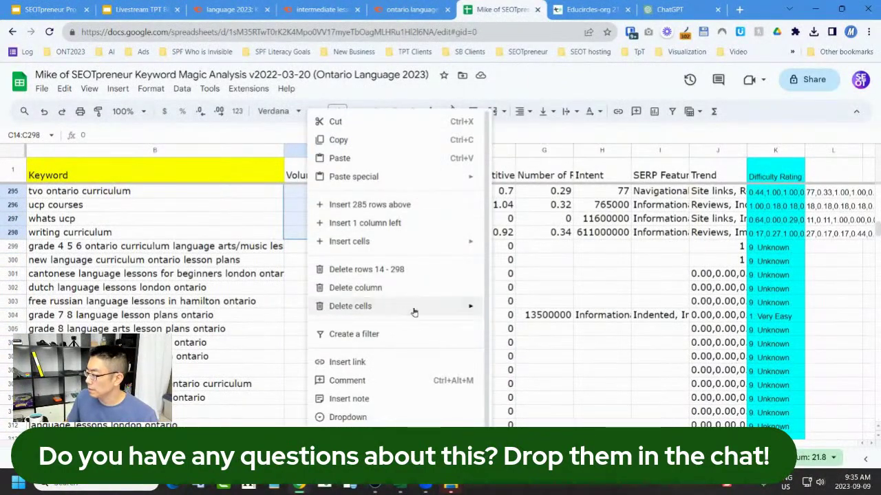
pyautogui.moveTo(413, 306)
pyautogui.click(536, 311)
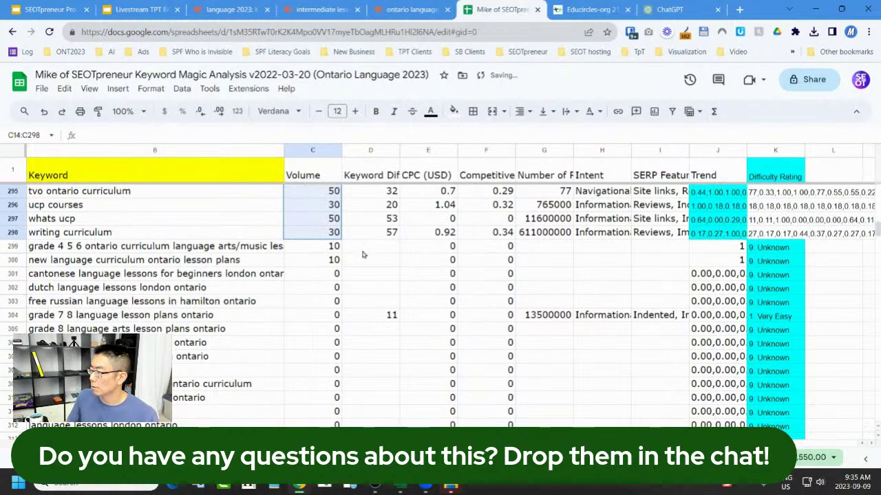
# - Fill the Difficulty Rating lookup formula from K299 upward through K14 so it covers the realigned keyword rows
pyautogui.click(327, 232)
pyautogui.press('Right')
pyautogui.press('Right')
pyautogui.press('Right')
pyautogui.press('Right')
pyautogui.press('Right')
pyautogui.press('Right')
pyautogui.press('Right')
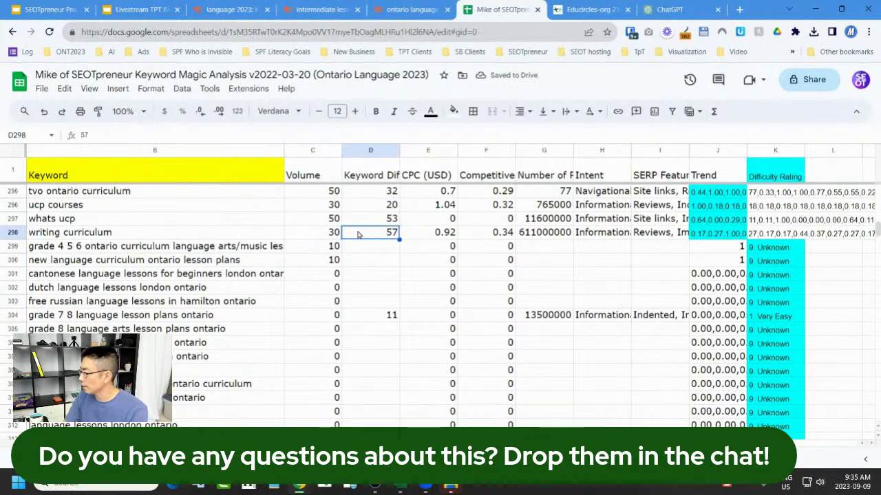
pyautogui.press('Right')
pyautogui.press('Down')
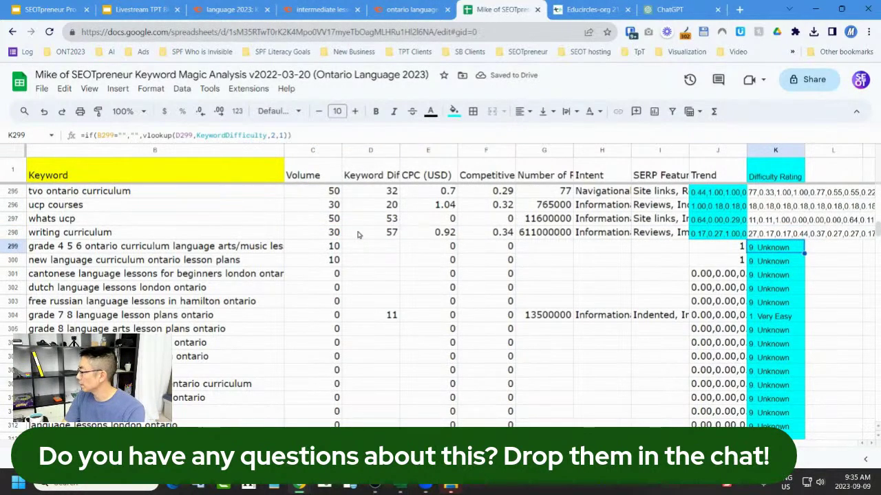
pyautogui.hotkey('ctrl', 'shift', 'Up')
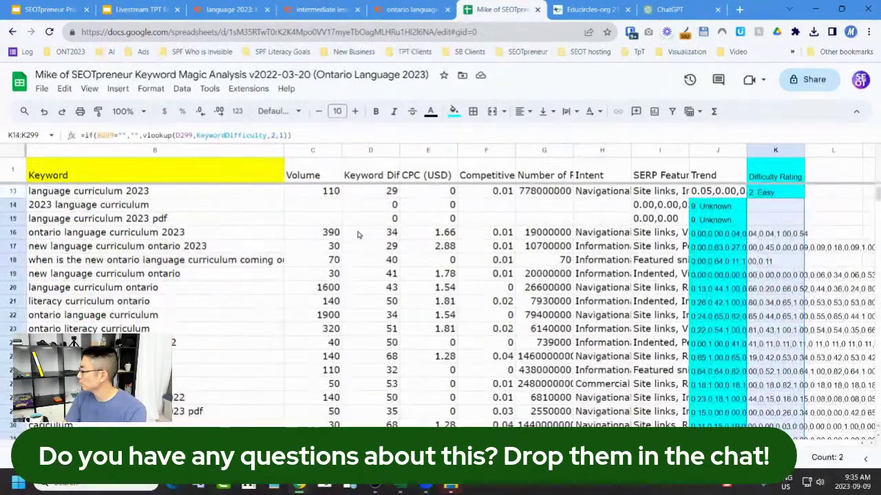
pyautogui.hotkey('ctrl', 'd')
pyautogui.press('Left')
pyautogui.press('Left')
pyautogui.press('Left')
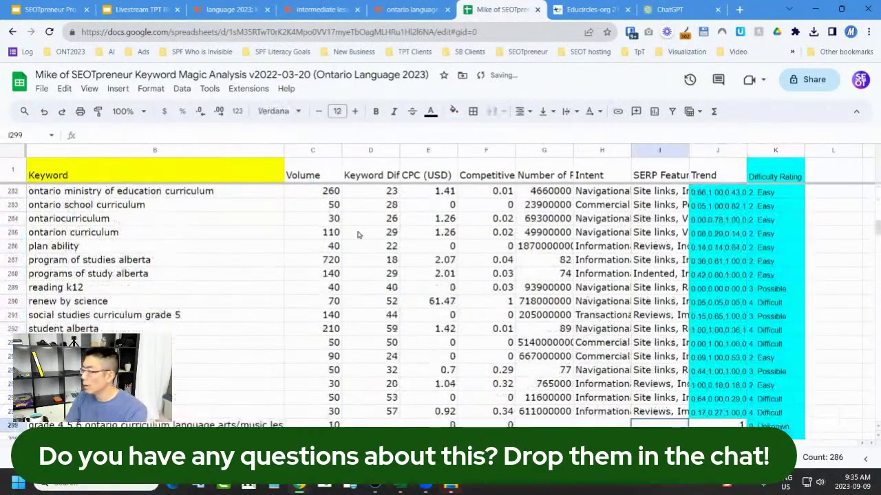
# - Sort the whole keyword range A1:K453 by Volume from Z to A, treating the first row as a header
pyautogui.press('Left')
pyautogui.press('Left')
pyautogui.press('Left')
pyautogui.press('Left')
pyautogui.press('Left')
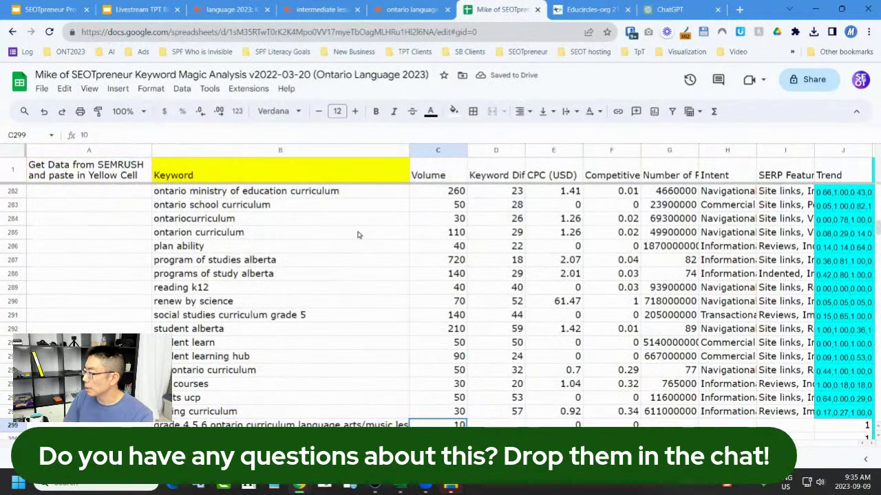
pyautogui.hotkey('ctrl', 'Up')
pyautogui.press('Left')
pyautogui.press('Down')
pyautogui.press('Down')
pyautogui.hotkey('ctrl', 'a')
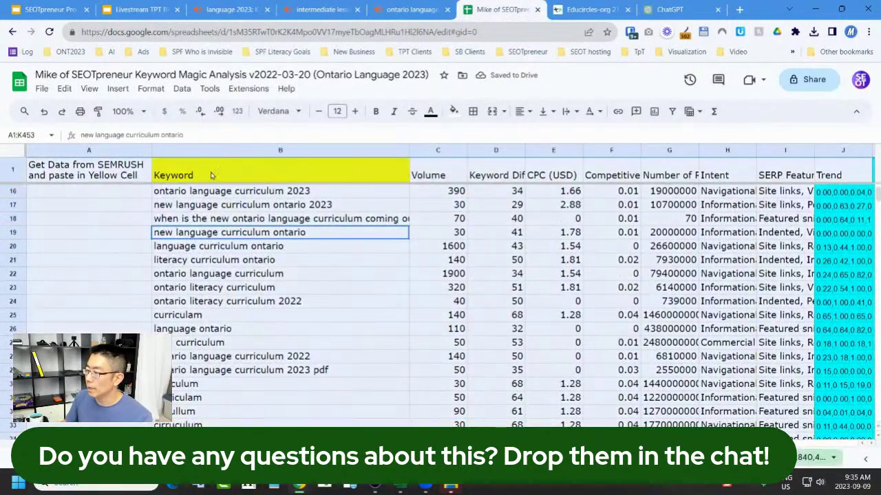
pyautogui.click(182, 89)
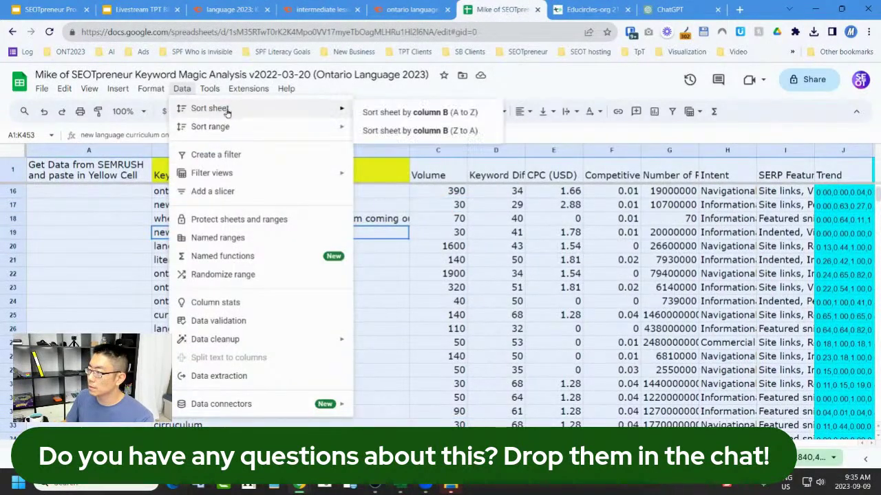
pyautogui.moveTo(246, 133)
pyautogui.click(420, 177)
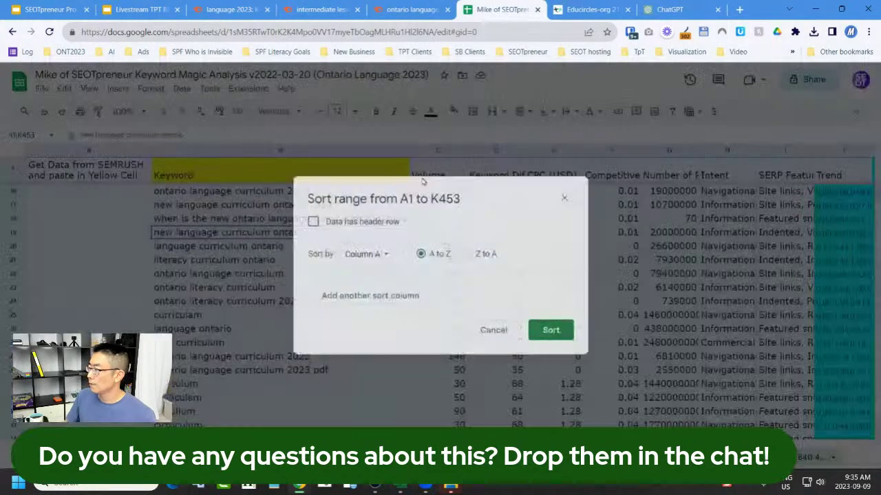
pyautogui.click(313, 222)
pyautogui.click(372, 251)
pyautogui.click(399, 293)
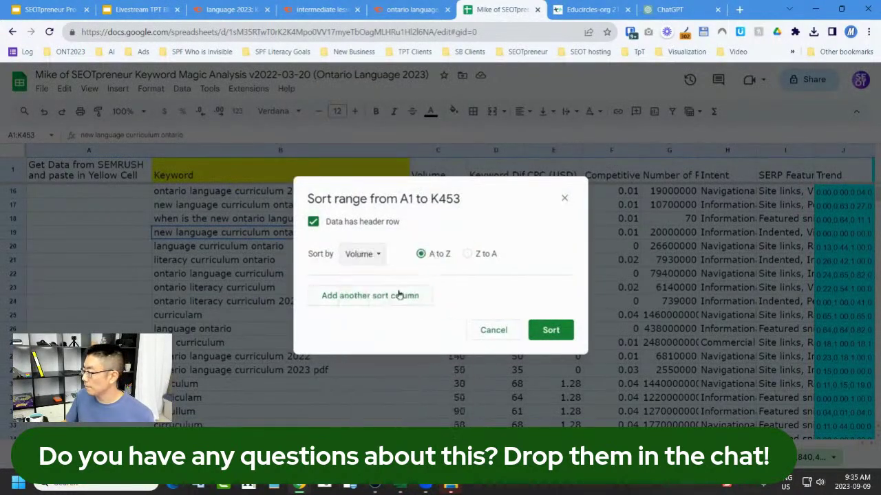
pyautogui.click(481, 254)
pyautogui.click(552, 330)
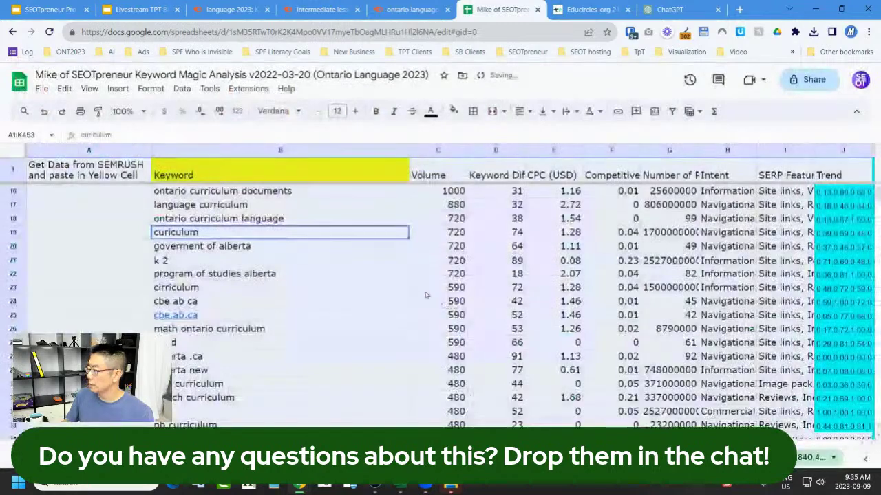
pyautogui.click(405, 288)
pyautogui.scroll(5, 413, 268)
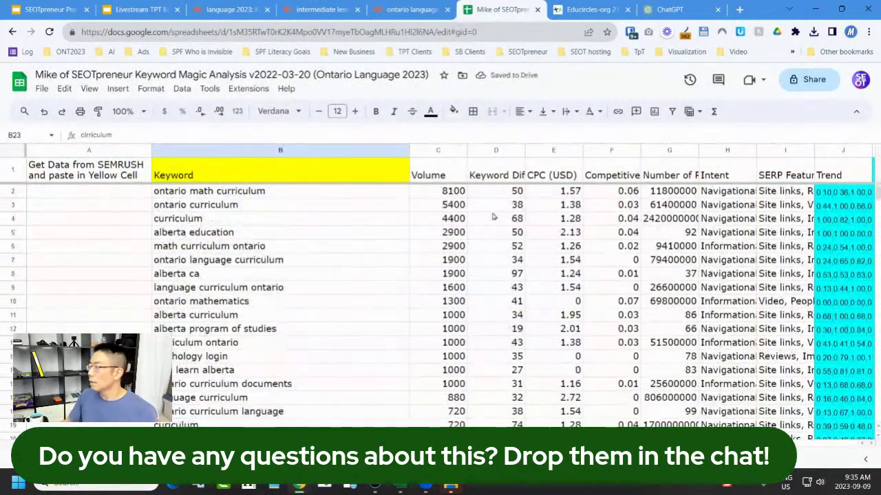
# - Delete the "ontario math curriculum" and "alberta education" rows from the sorted keyword list
pyautogui.click(454, 191)
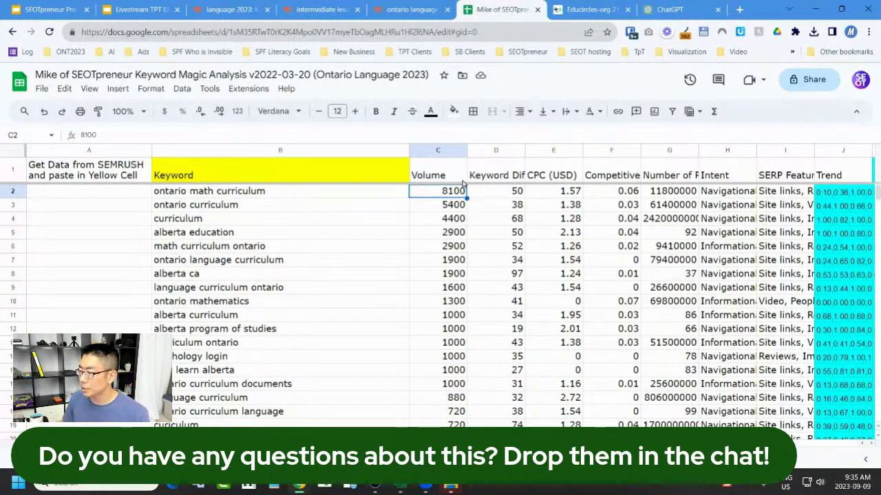
pyautogui.click(14, 191)
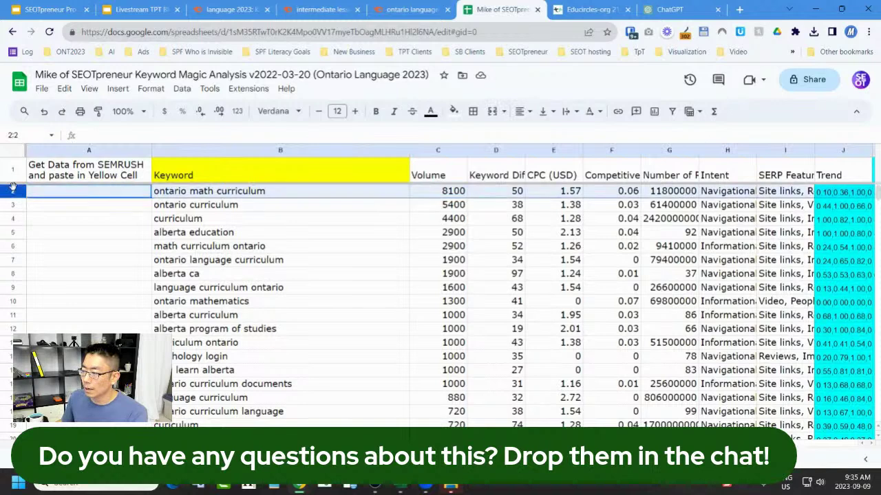
pyautogui.rightClick(13, 191)
pyautogui.click(55, 297)
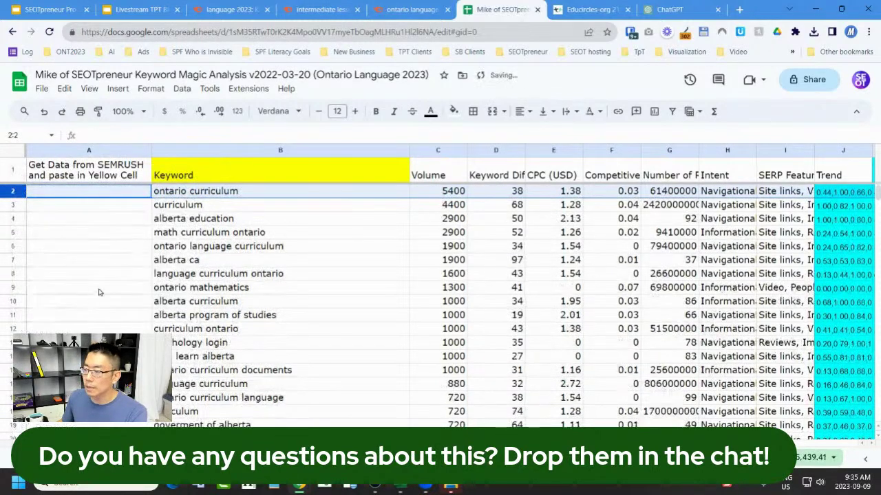
pyautogui.rightClick(11, 220)
pyautogui.click(41, 298)
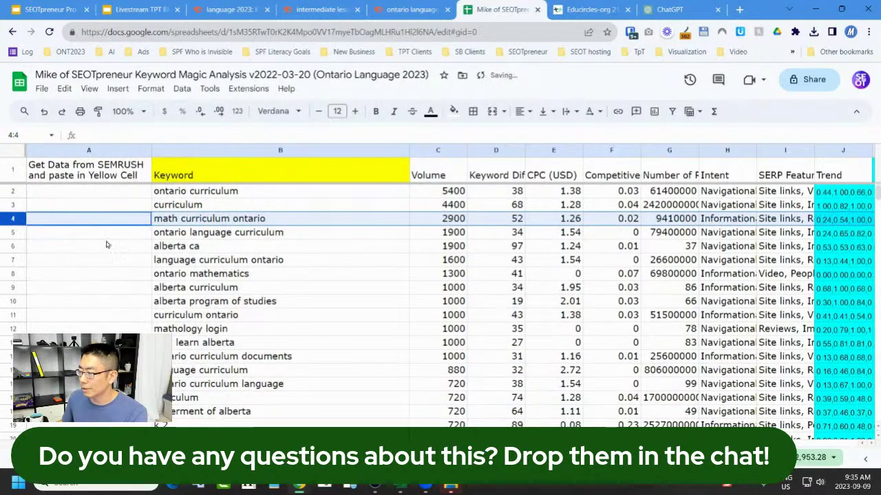
# - Delete the "alberta ca", "alberta curriculum" and "alberta program of studies" rows from the keyword list
pyautogui.rightClick(13, 246)
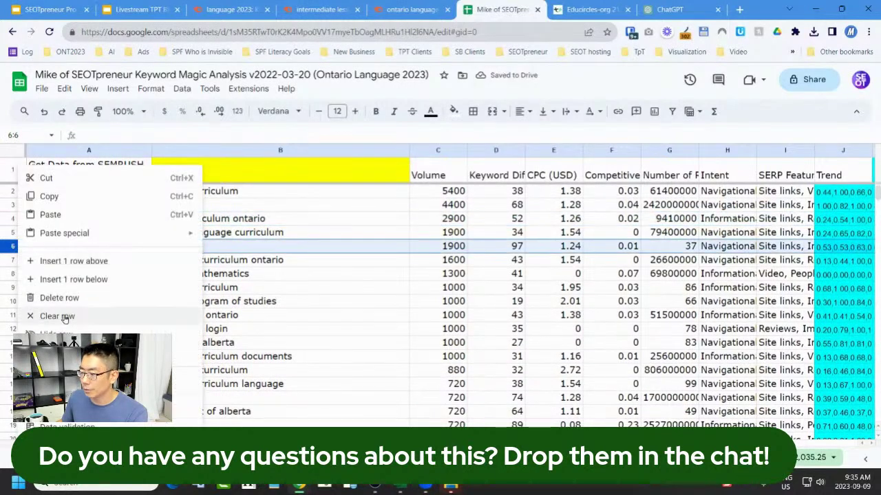
pyautogui.click(62, 293)
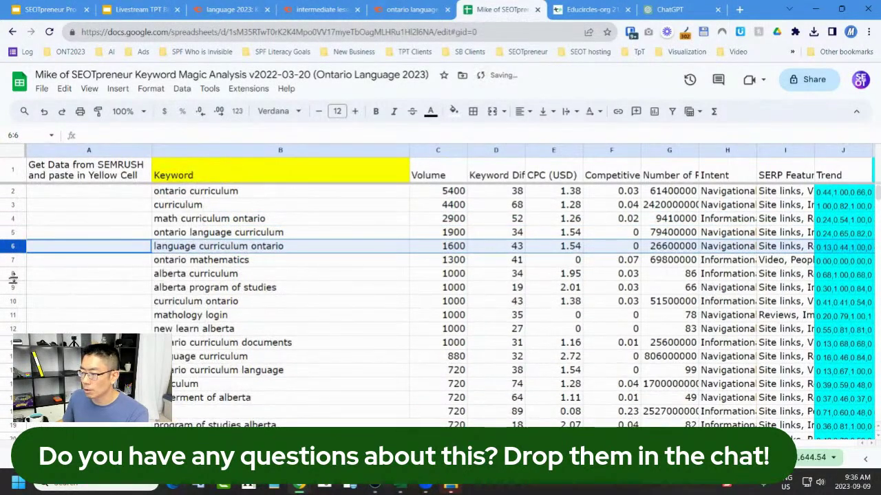
pyautogui.moveTo(13, 276); pyautogui.dragTo(15, 285)
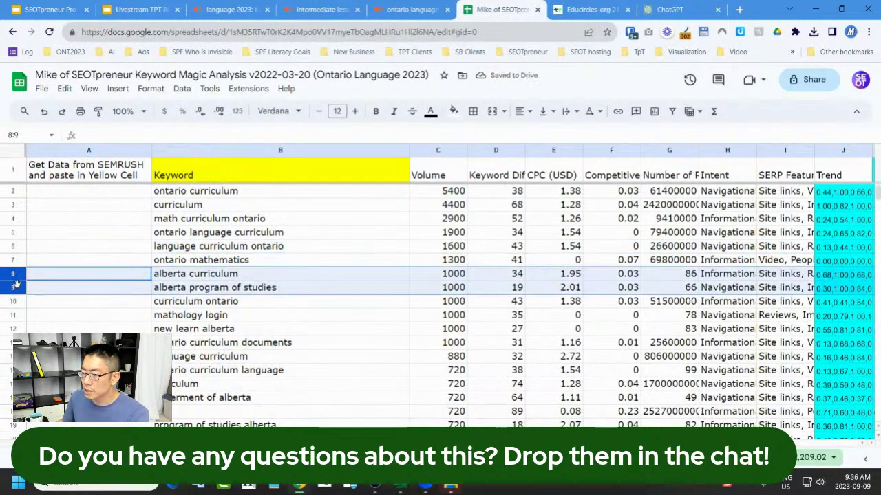
pyautogui.rightClick(15, 285)
pyautogui.click(68, 294)
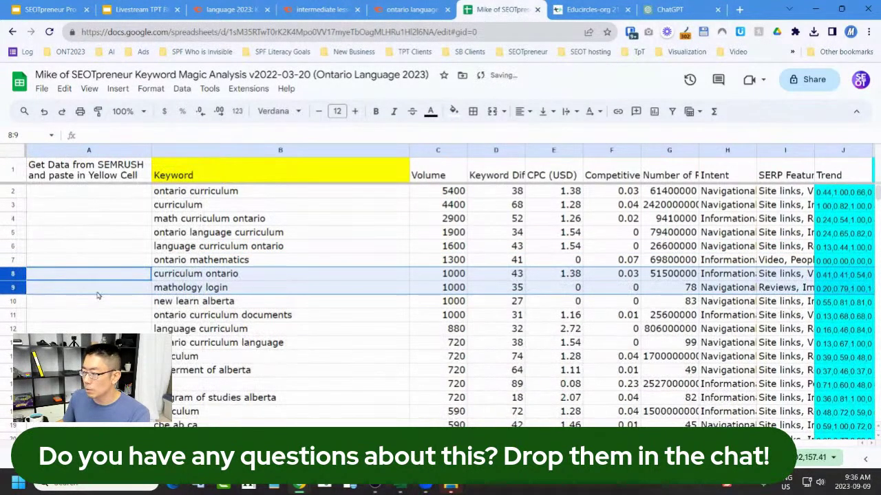
# - Delete the "new learn alberta" and "goverment of alberta" rows from the keyword list
pyautogui.click(18, 301)
pyautogui.rightClick(18, 301)
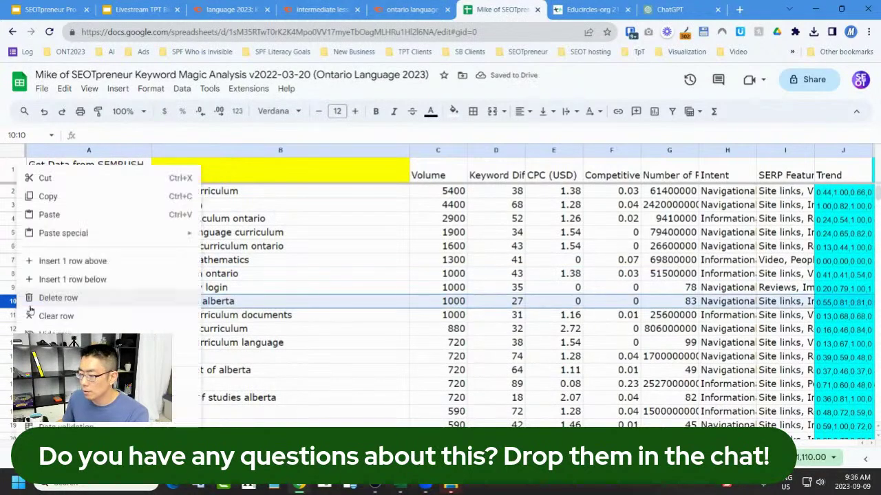
pyautogui.click(58, 297)
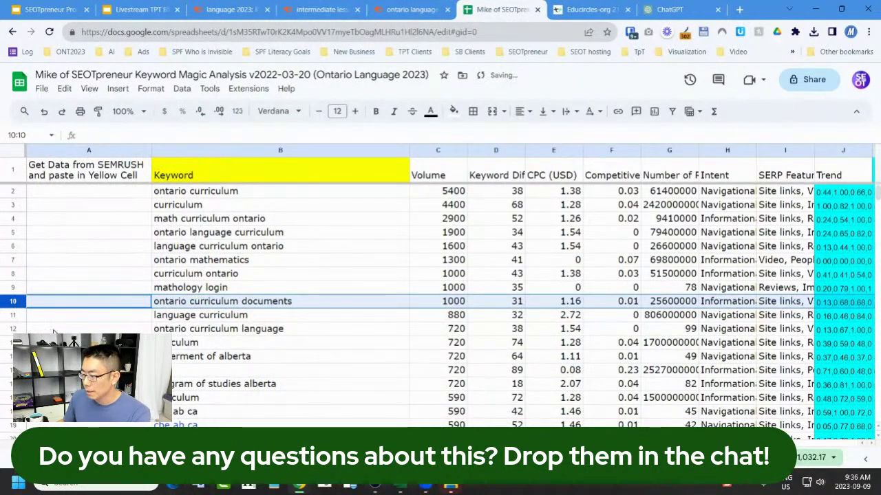
pyautogui.click(12, 356)
pyautogui.rightClick(12, 357)
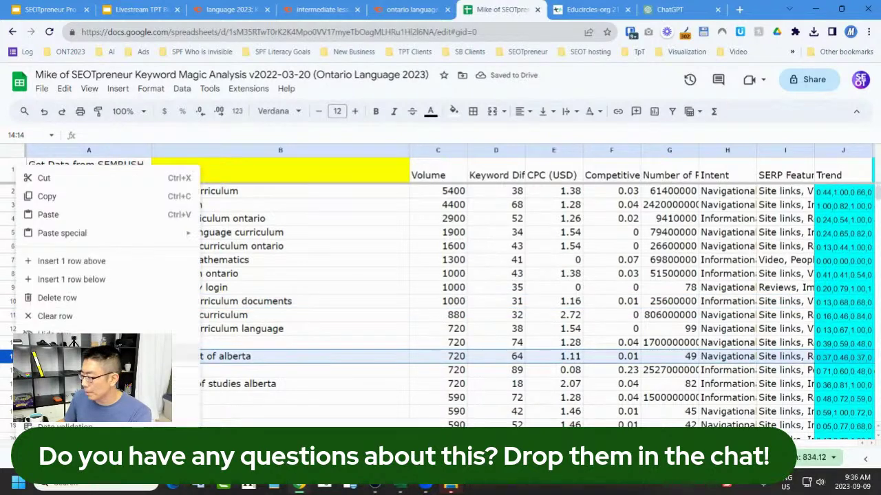
pyautogui.click(130, 297)
# - Examine the Volume and Keyword Difficulty values around row 13 and highlight the entire Keyword Difficulty column
pyautogui.press('Up')
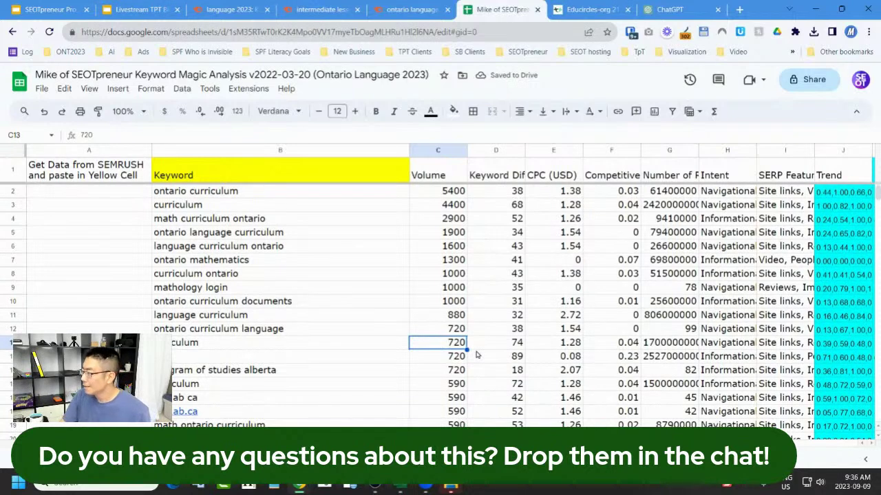
pyautogui.press('Right')
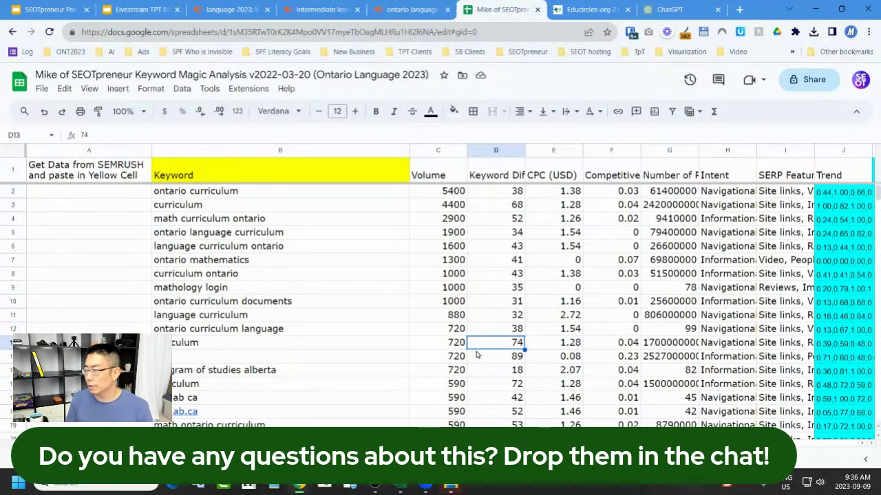
pyautogui.click(484, 155)
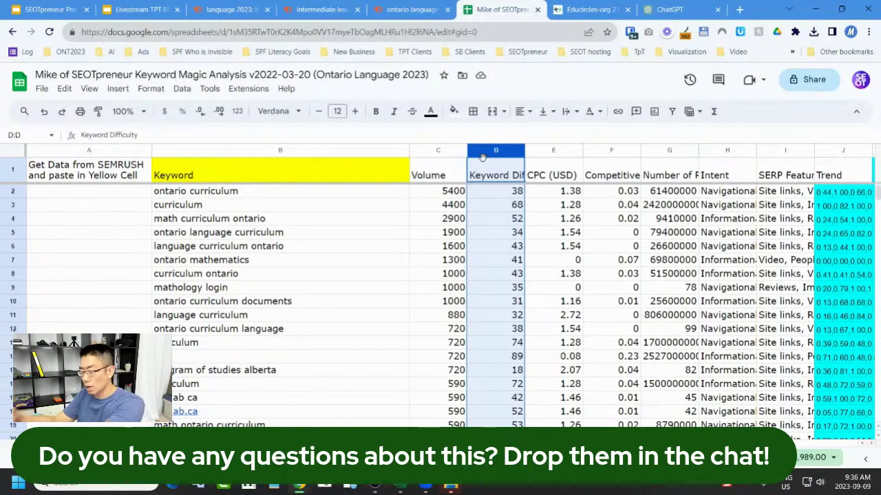
# - Open readingcomprehensionstrategies.org in a new browser tab, without the suggested email page path
pyautogui.click(739, 10)
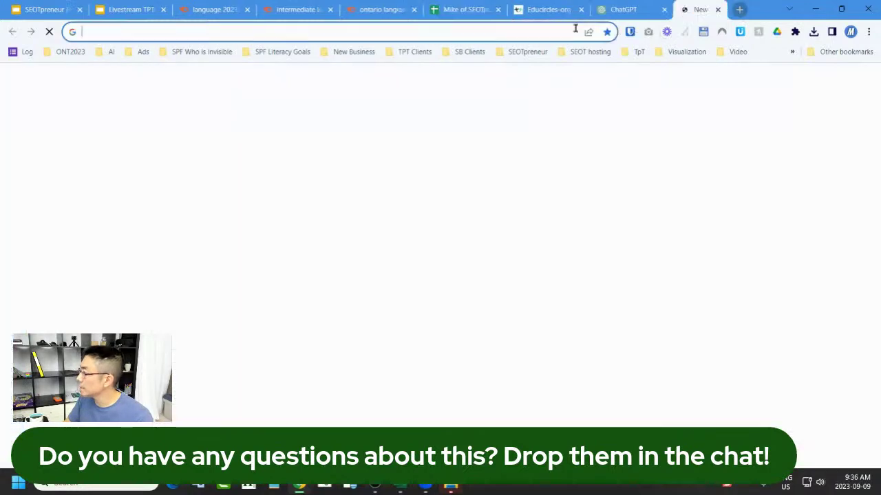
pyautogui.write('reading')
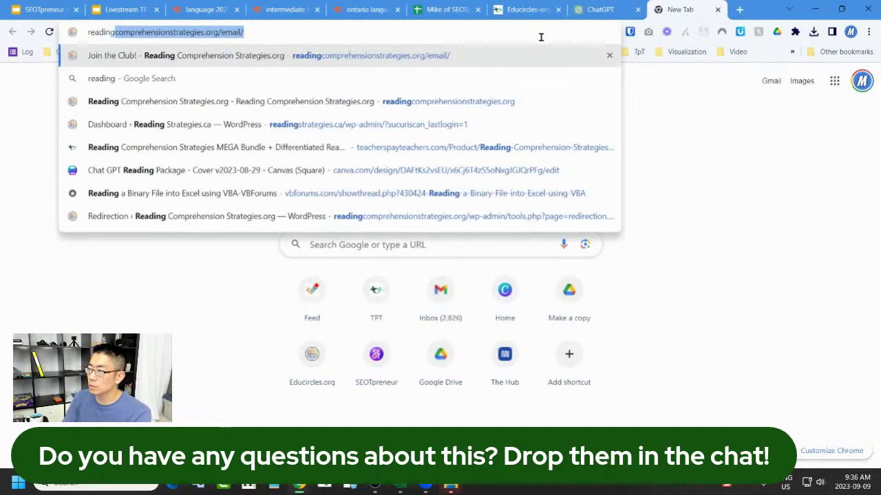
pyautogui.press('End')
pyautogui.hotkey('ctrl', 'shift', 'Left')
pyautogui.press('BackSpace')
pyautogui.press('Return')
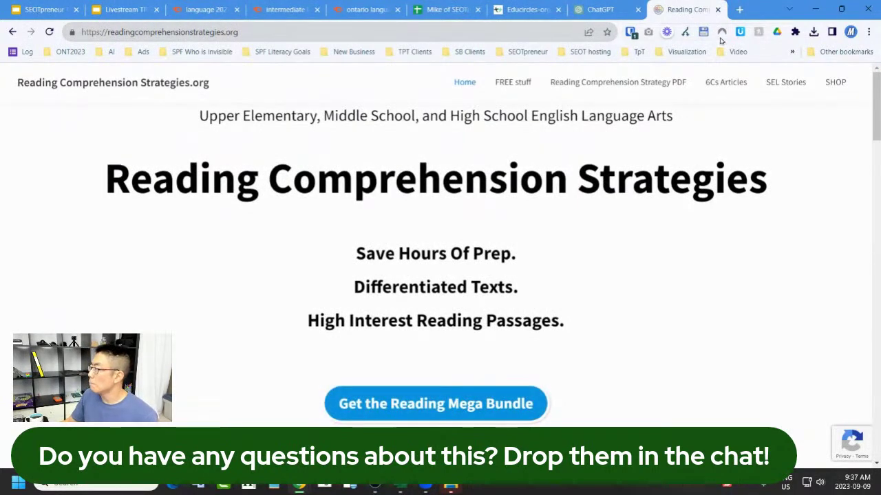
# - Open the site's Reading Comprehension Strategy PDF page and review its strategy bundle image and offer
pyautogui.moveTo(670, 87)
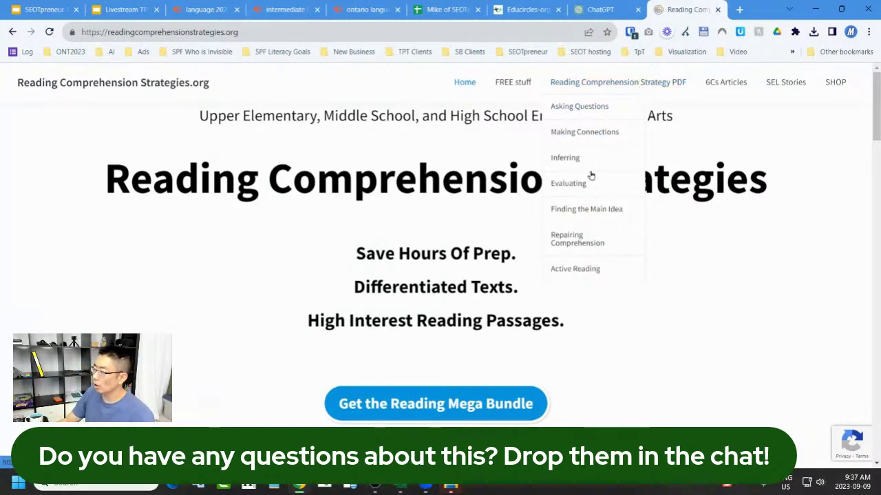
pyautogui.moveTo(615, 85)
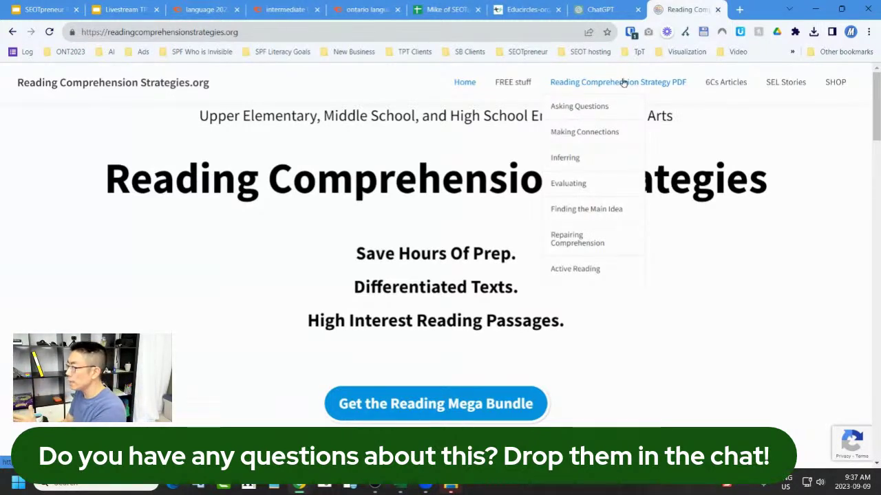
pyautogui.click(623, 83)
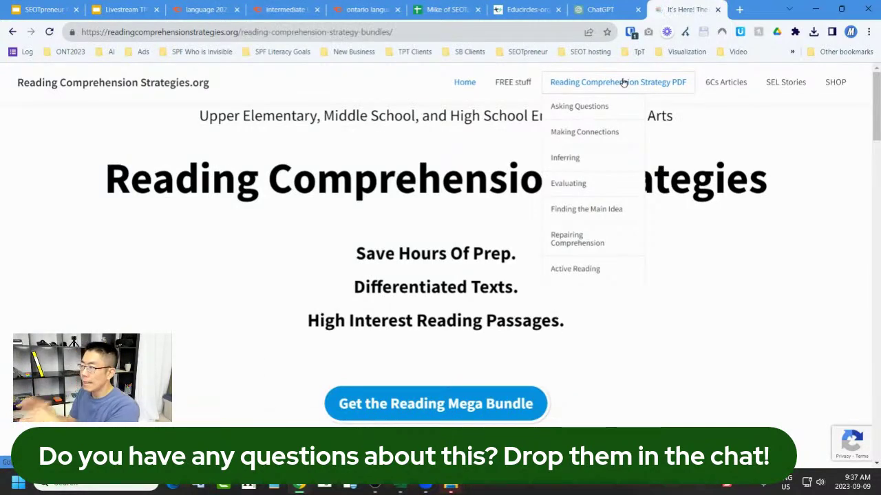
pyautogui.scroll(-1, 388, 292)
pyautogui.scroll(-15, 388, 292)
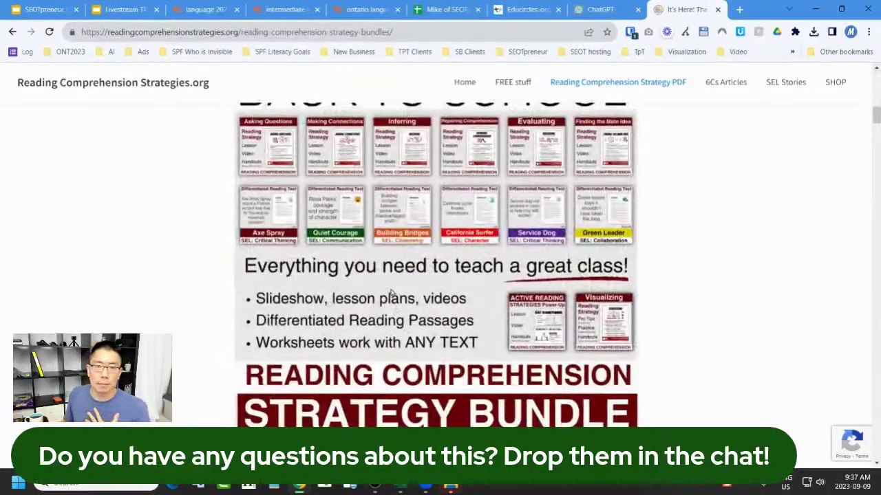
pyautogui.scroll(-1, 395, 302)
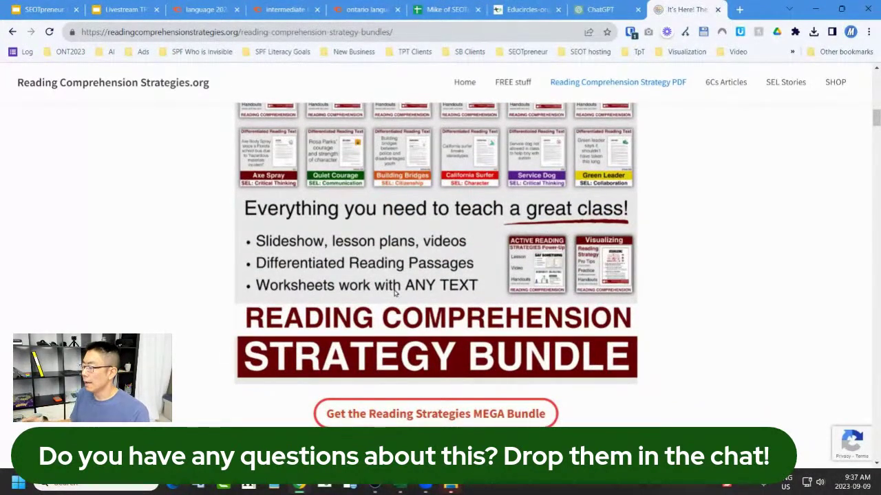
# - View the Reading Strategies MEGA Bundle listing on TPT, close it, and review the bundle page's Reading Strategies List and its related strategy pages
pyautogui.click(491, 420)
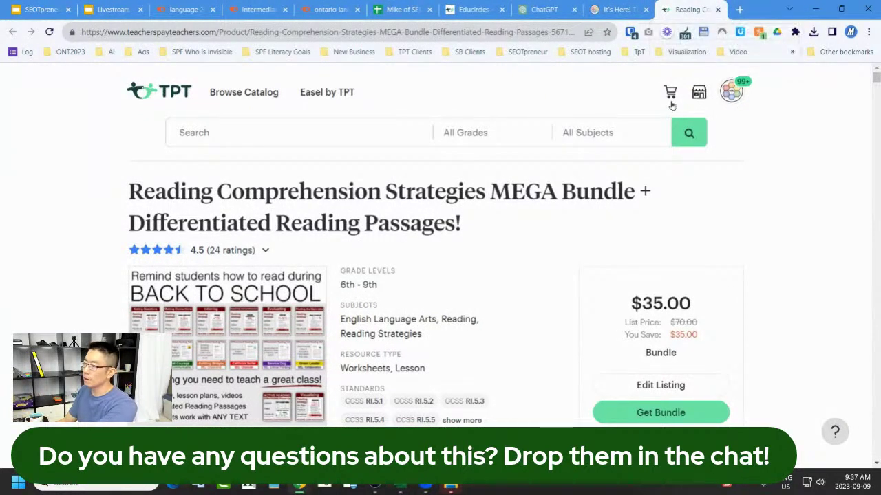
pyautogui.click(717, 9)
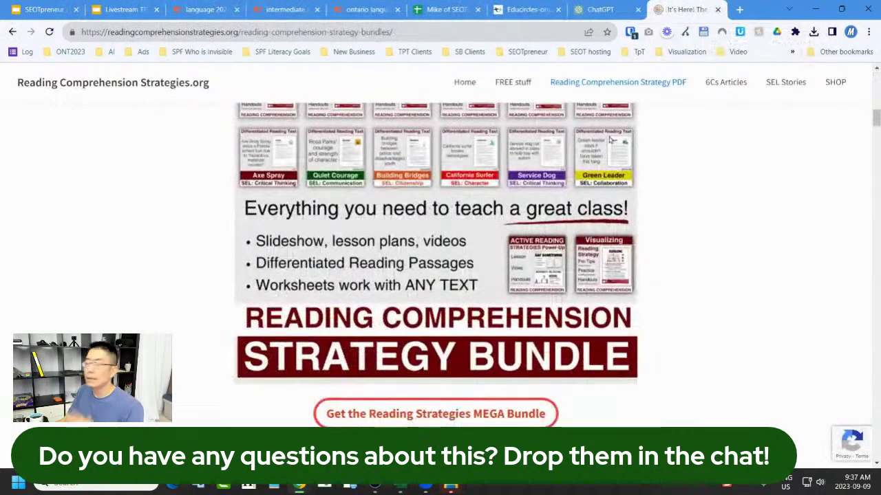
pyautogui.scroll(-3, 577, 265)
pyautogui.scroll(-5, 574, 250)
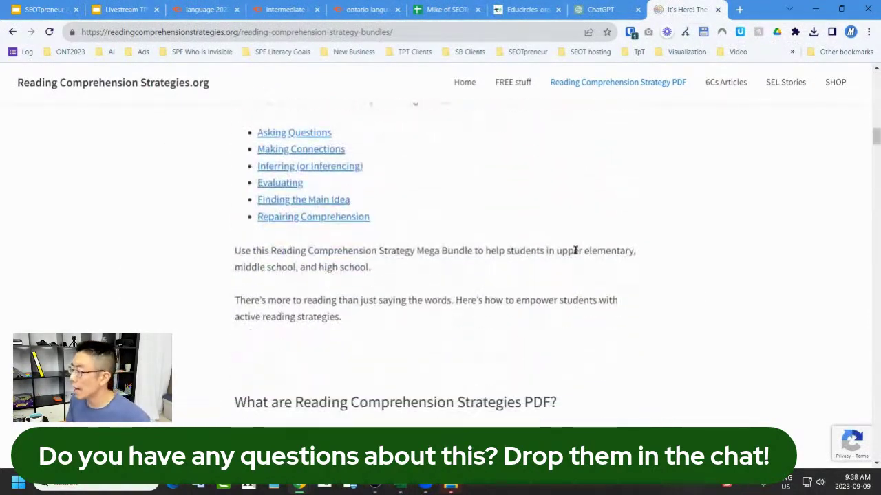
pyautogui.scroll(3, 578, 241)
pyautogui.scroll(3, 590, 252)
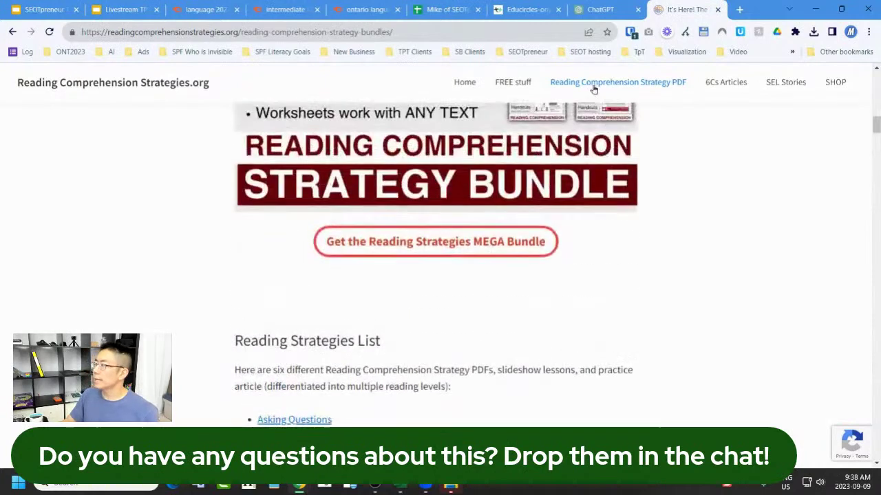
pyautogui.moveTo(591, 86)
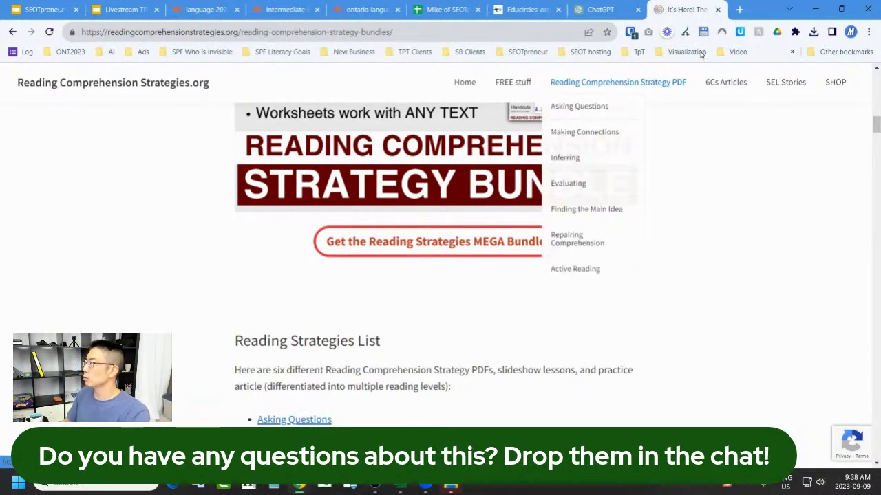
# - Open the Educircles-org 21st Century Skills store on TPT in a new browser tab and view its featured items
pyautogui.click(739, 9)
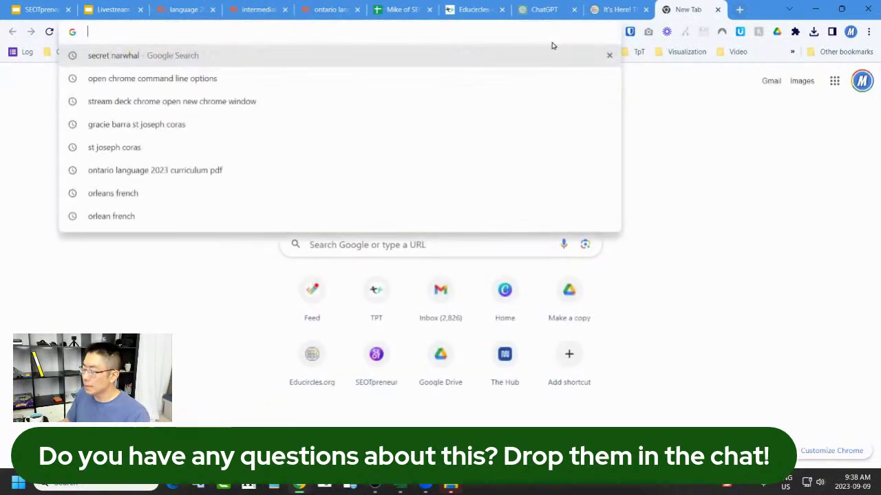
pyautogui.write('teach')
pyautogui.press('Down')
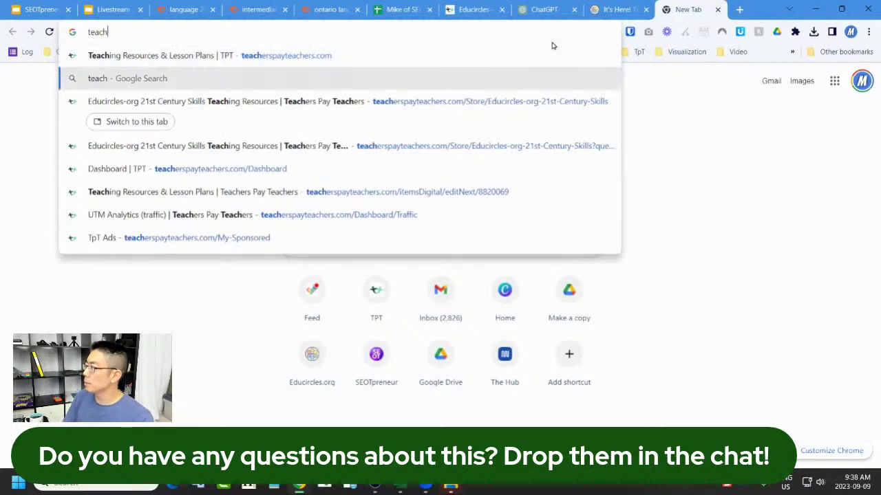
pyautogui.press('Down')
pyautogui.press('Return')
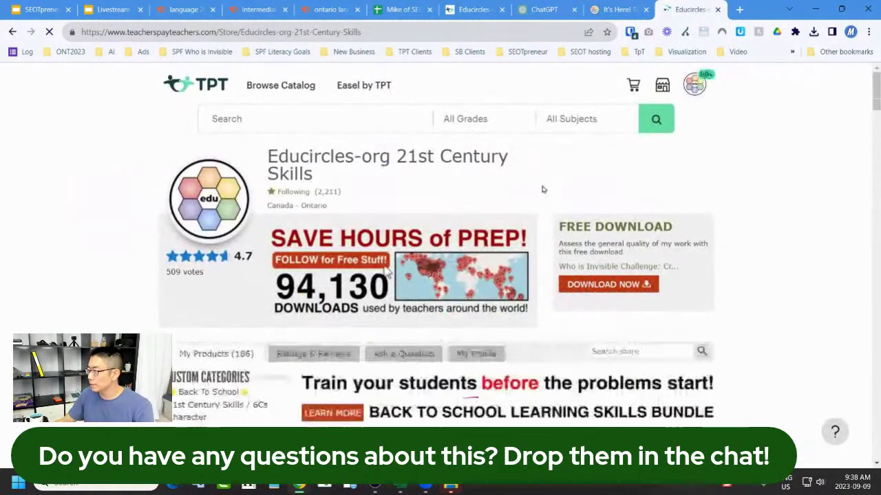
pyautogui.scroll(-2, 438, 307)
pyautogui.scroll(-2, 438, 308)
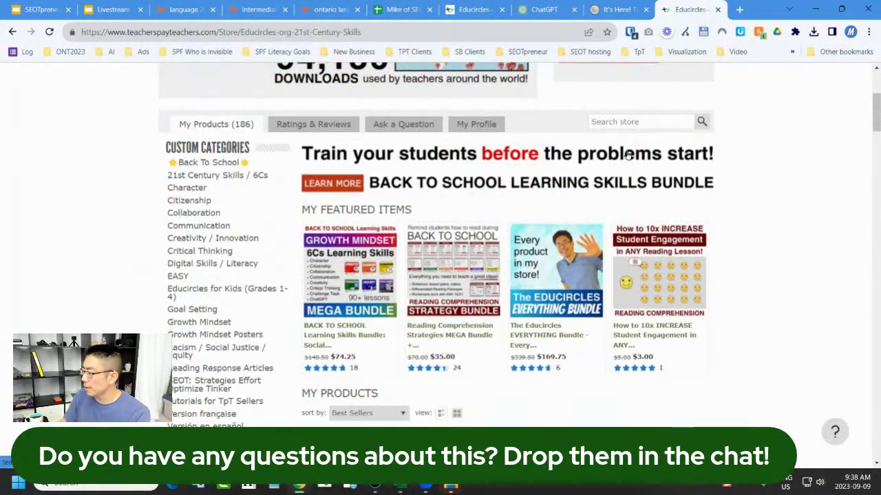
# - Sort the store's product list by Most Recent
pyautogui.rightClick(642, 181)
pyautogui.click(393, 425)
pyautogui.click(385, 413)
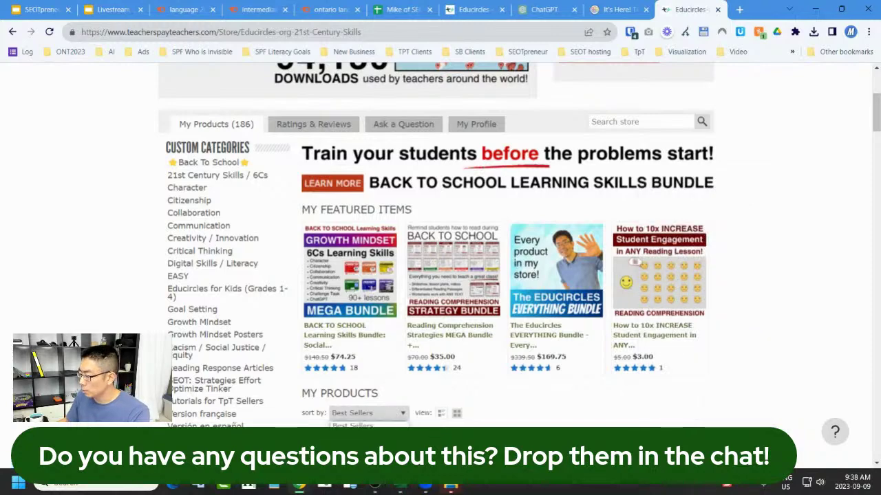
pyautogui.click(358, 439)
pyautogui.scroll(-2, 394, 369)
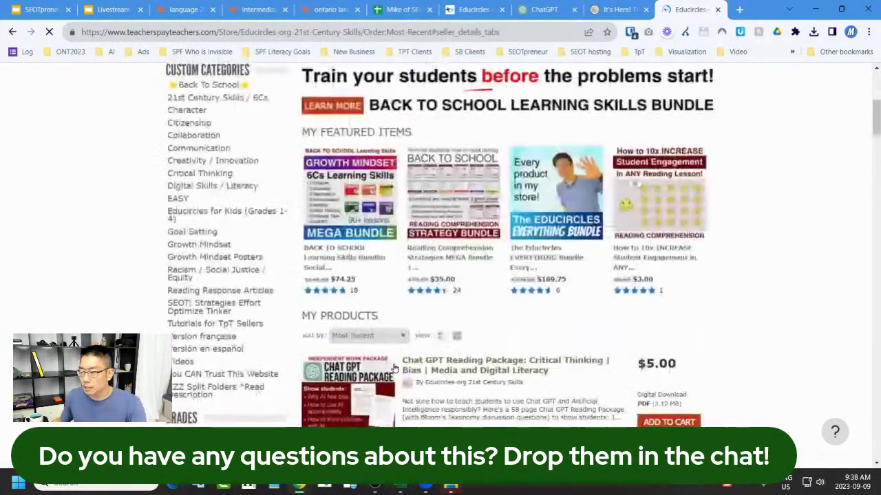
pyautogui.scroll(-1, 518, 352)
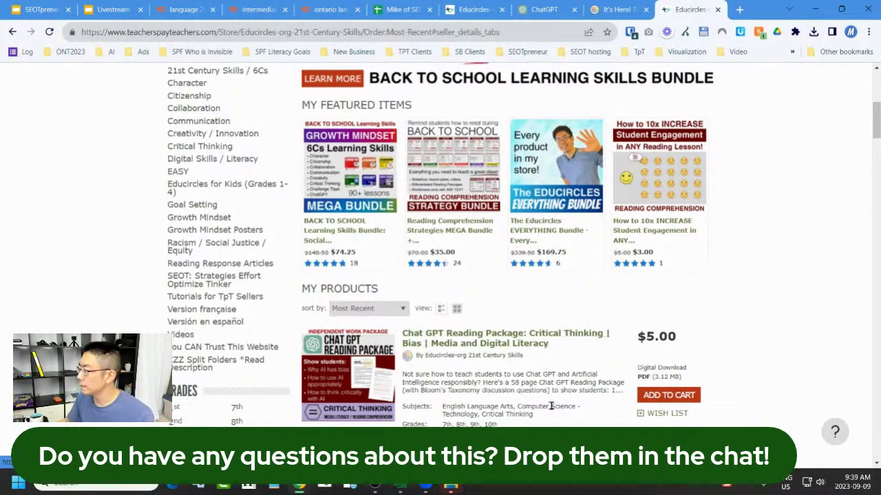
# - Look through the store's most recent products for an Ontario curriculum resource
pyautogui.rightClick(483, 337)
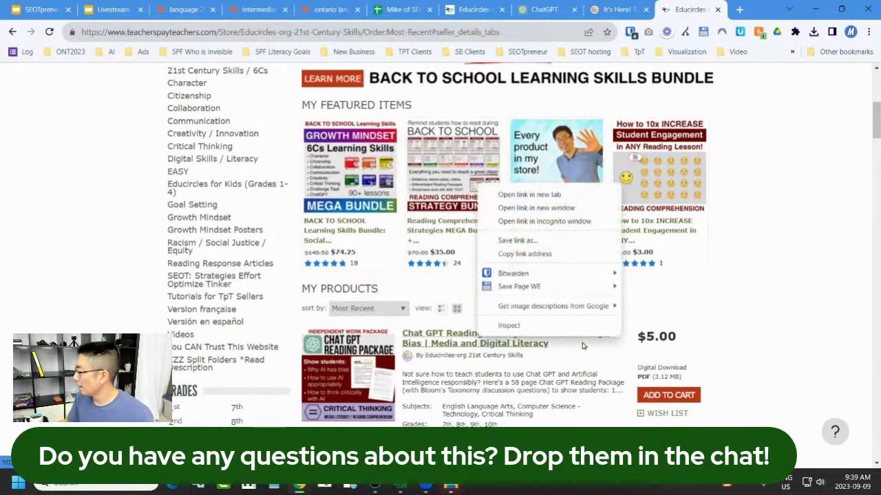
pyautogui.scroll(4, 712, 250)
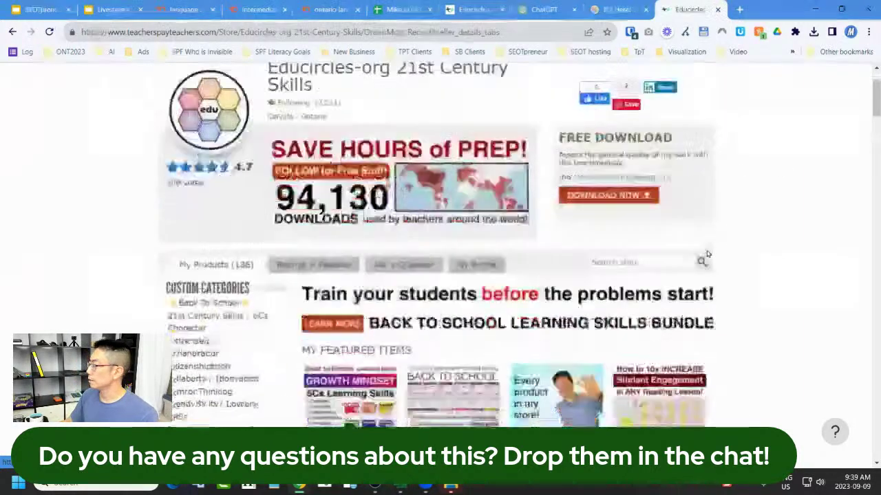
pyautogui.scroll(-5, 701, 258)
pyautogui.scroll(-1, 482, 289)
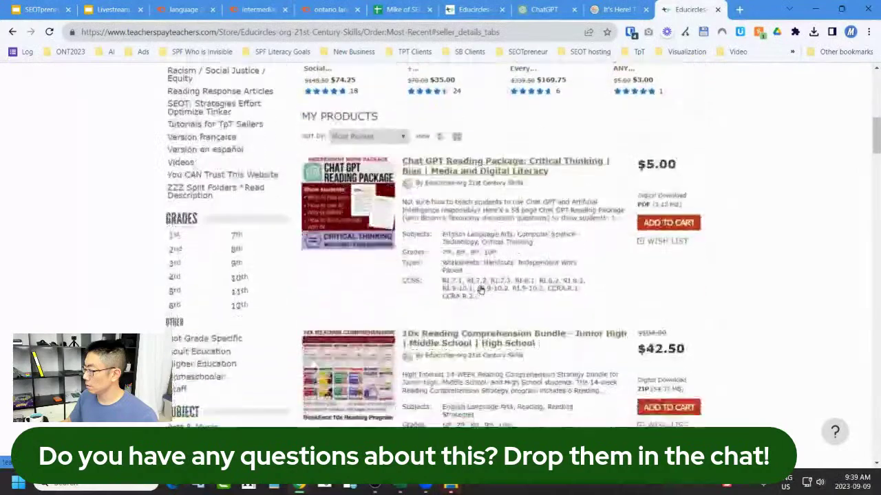
pyautogui.scroll(2, 440, 268)
pyautogui.click(395, 251)
pyautogui.scroll(-2, 423, 281)
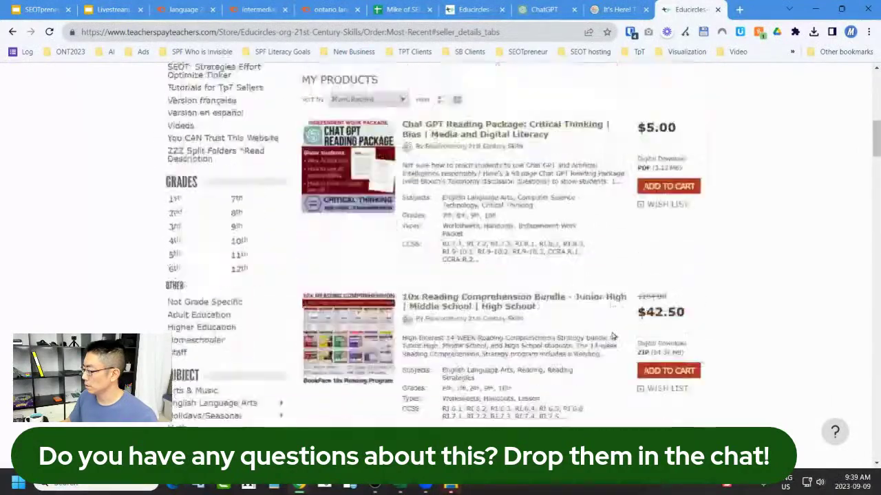
pyautogui.scroll(3, 482, 296)
pyautogui.scroll(-8, 541, 316)
pyautogui.scroll(-5, 542, 316)
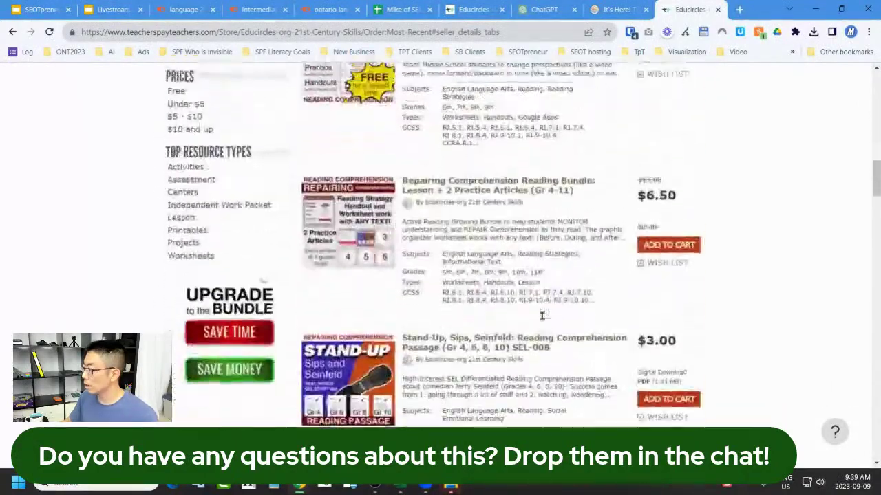
pyautogui.scroll(1, 542, 316)
pyautogui.scroll(-10, 540, 315)
pyautogui.scroll(-3, 540, 315)
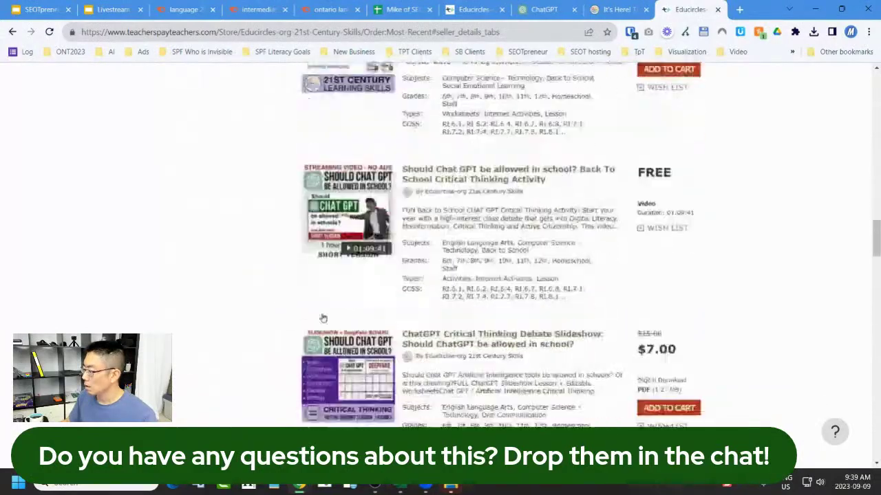
# - Find the word "ontario" on the store page and check the product listings for it
pyautogui.hotkey('ctrl', 'f')
pyautogui.write('ontariol')
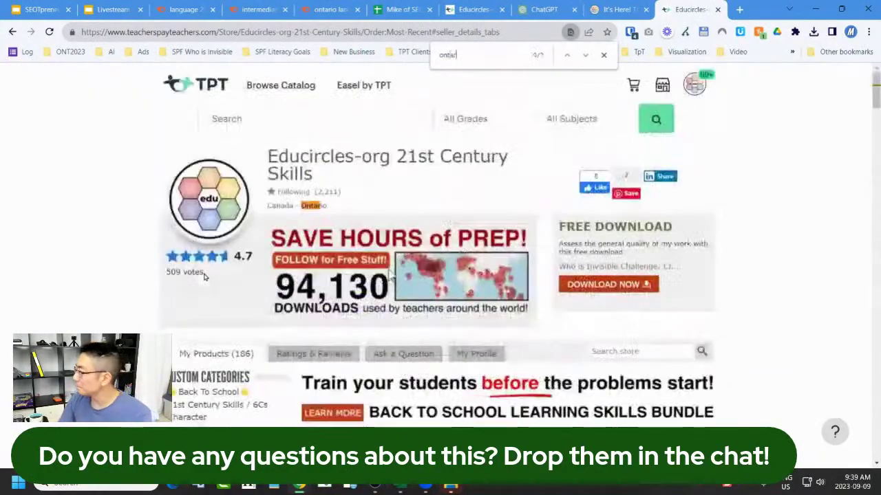
pyautogui.scroll(-4, 376, 268)
pyautogui.scroll(-3, 376, 268)
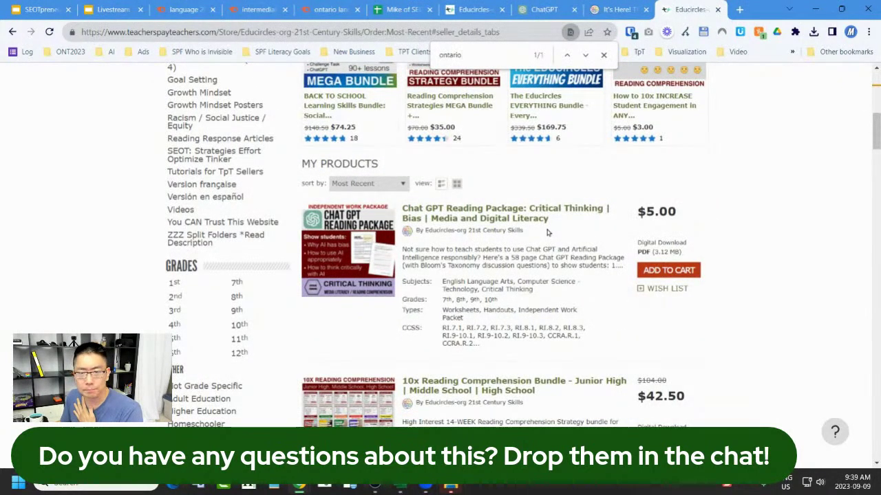
pyautogui.scroll(-3, 598, 304)
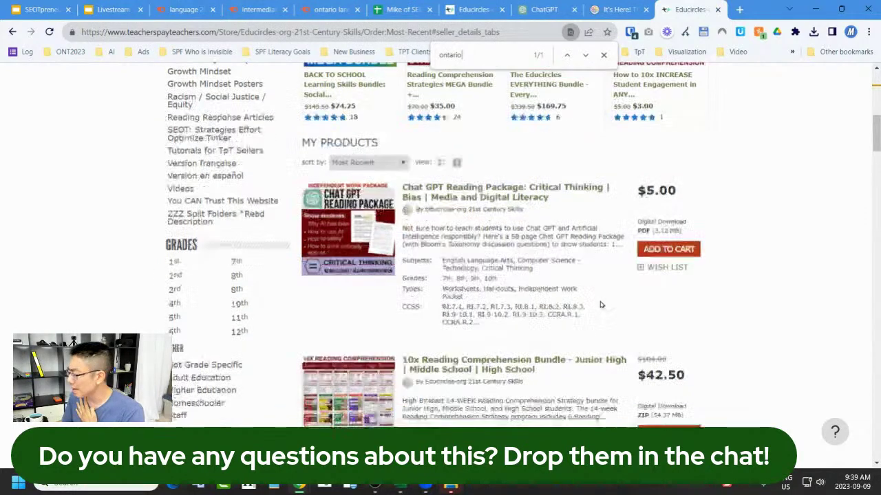
pyautogui.scroll(15, 598, 305)
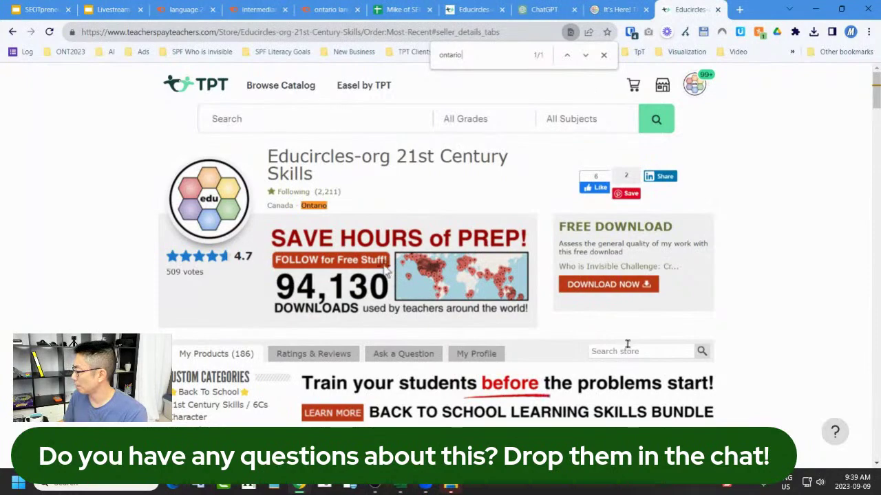
# - Search the store's own products for "ontario" and look at the sorting choices for the results
pyautogui.click(627, 351)
pyautogui.scroll(-2, 627, 352)
pyautogui.write('ontario')
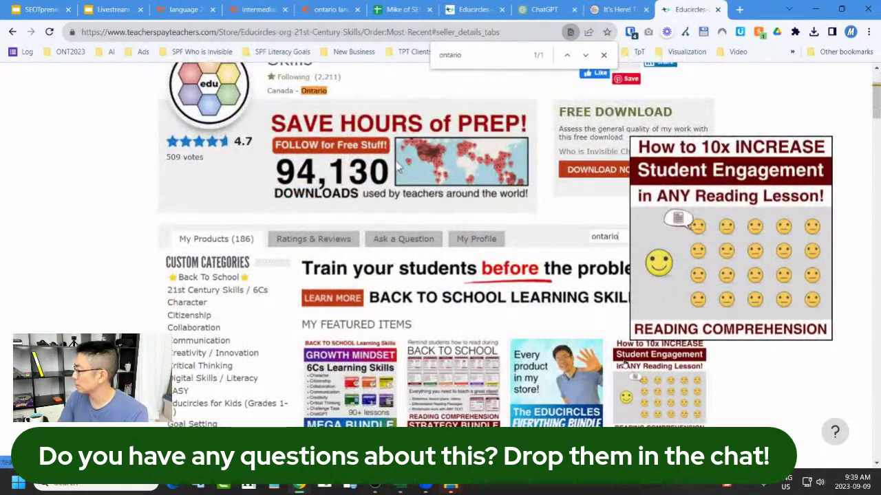
pyautogui.press('Return')
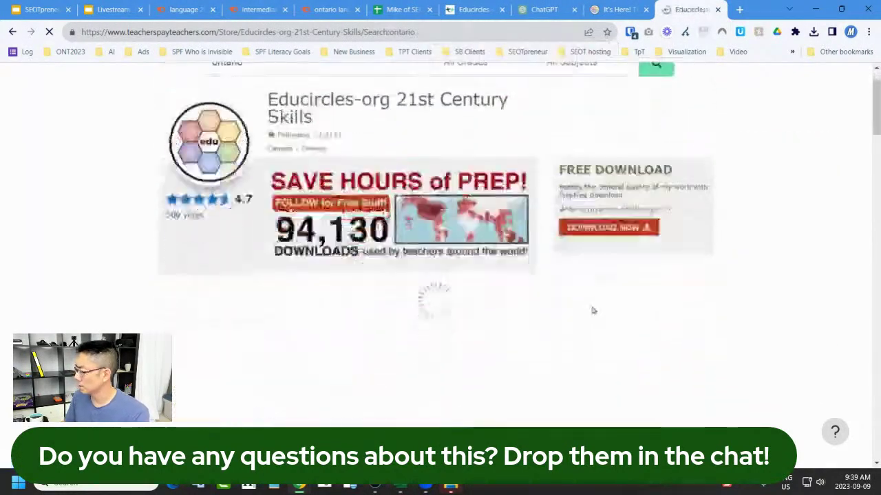
pyautogui.scroll(-3, 498, 331)
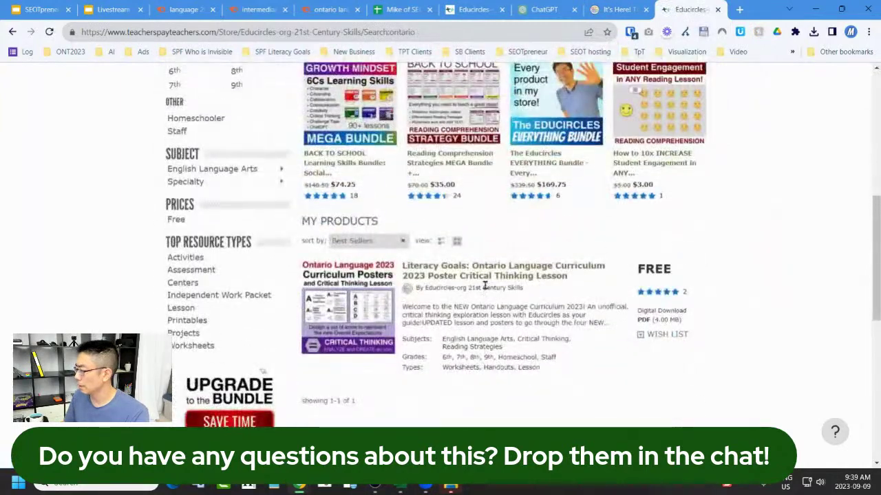
pyautogui.click(386, 241)
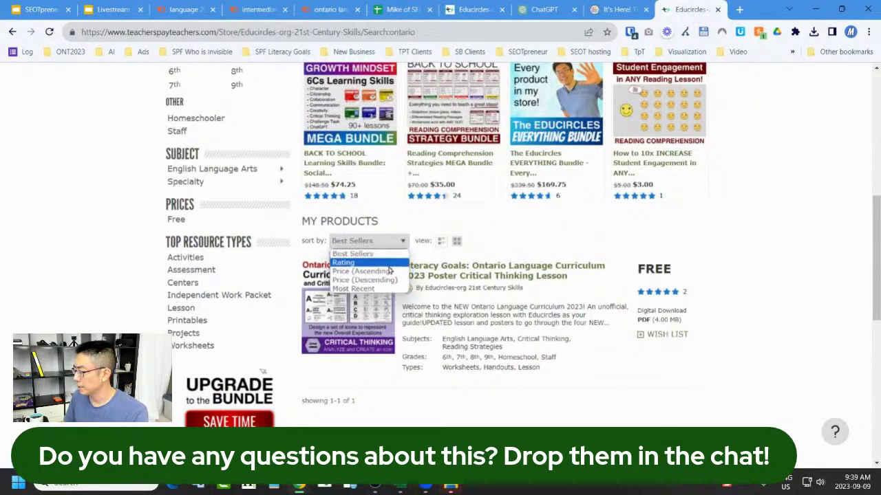
pyautogui.click(389, 271)
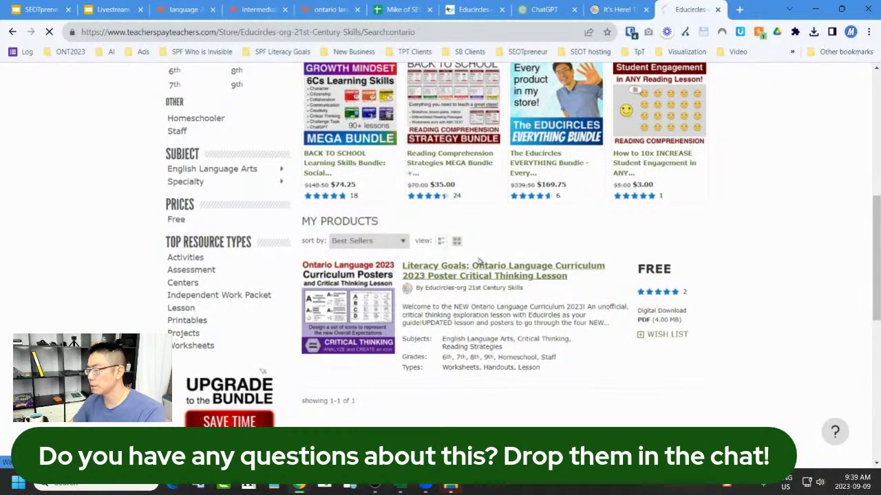
# - Download the free PDF from the Literacy Goals: Ontario Language Curriculum 2023 listing into the Livestream folder and open it
pyautogui.click(485, 275)
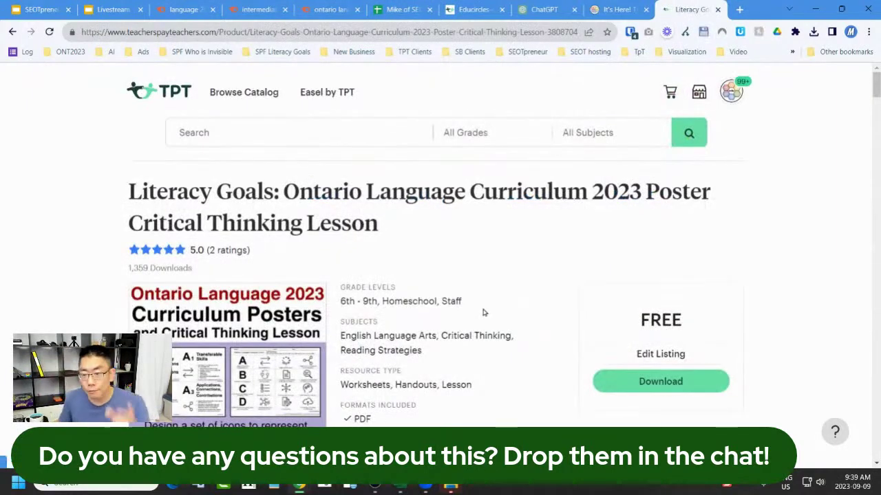
pyautogui.click(666, 389)
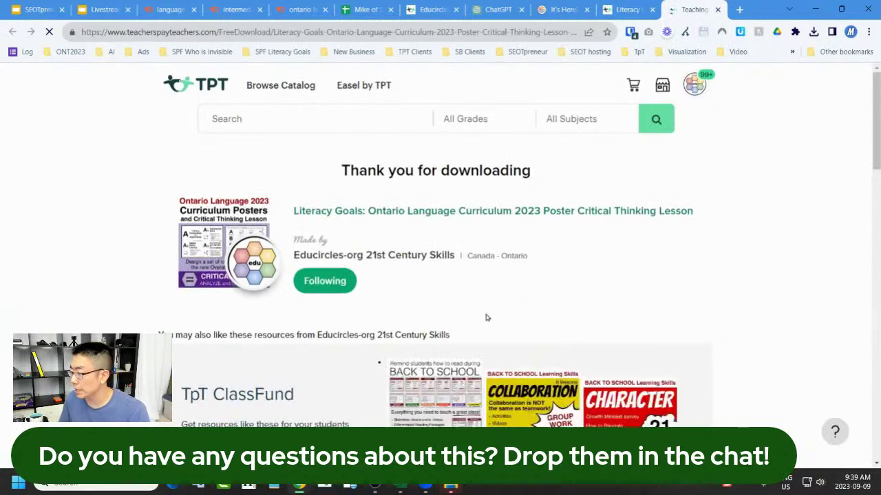
pyautogui.scroll(-1, 486, 316)
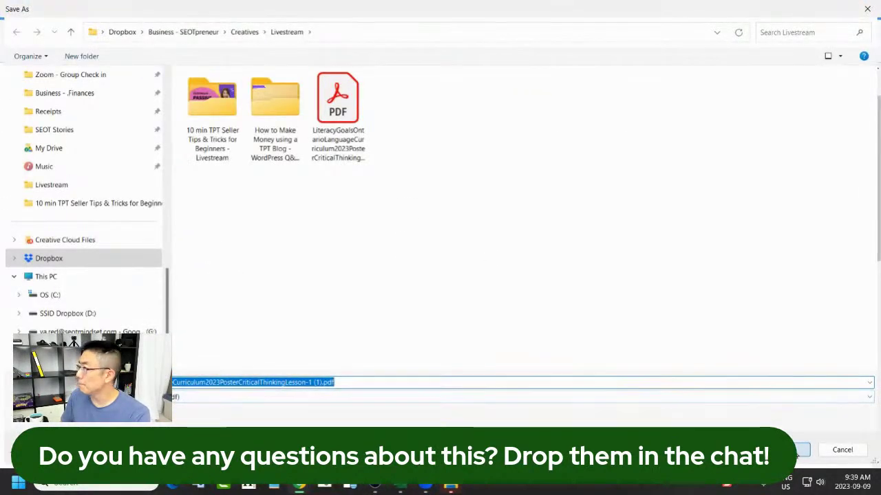
pyautogui.click(800, 451)
pyautogui.click(721, 73)
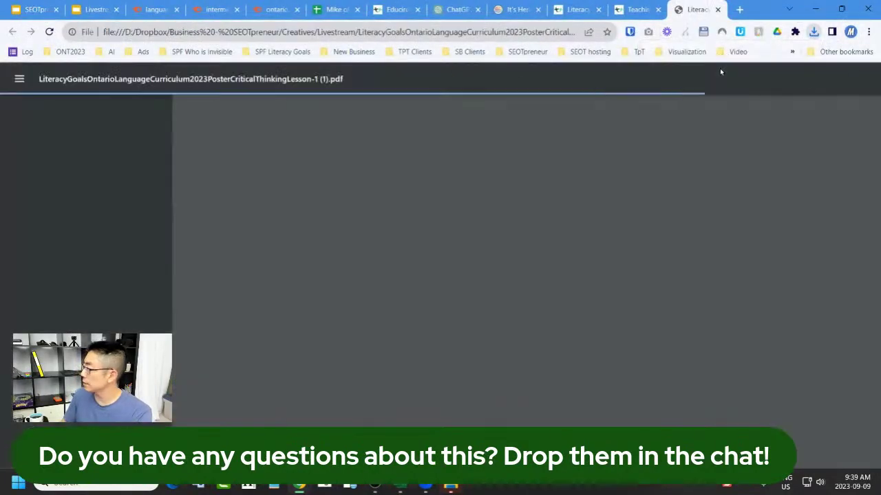
# - Review the Literacy Goals PDF's poster pages and the linked 2023 Ontario curriculum resources on its START HERE page
pyautogui.scroll(-3, 521, 236)
pyautogui.scroll(-20, 568, 315)
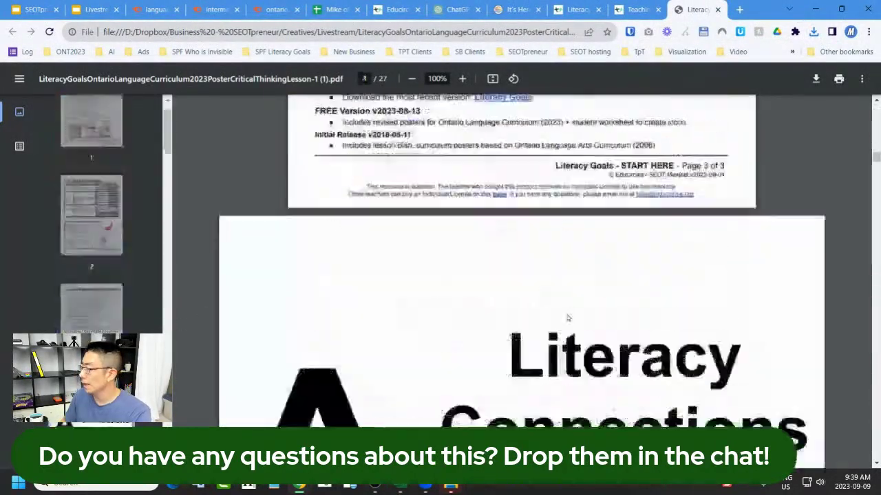
pyautogui.scroll(20, 572, 297)
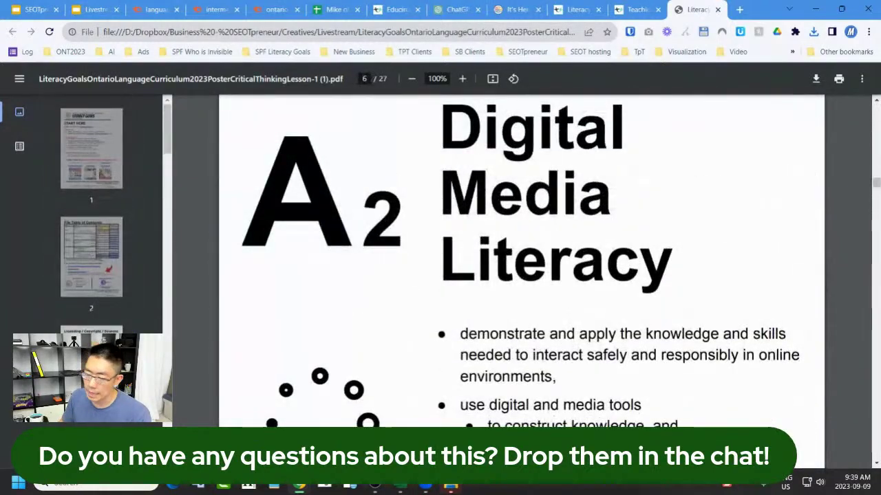
pyautogui.scroll(20, 508, 371)
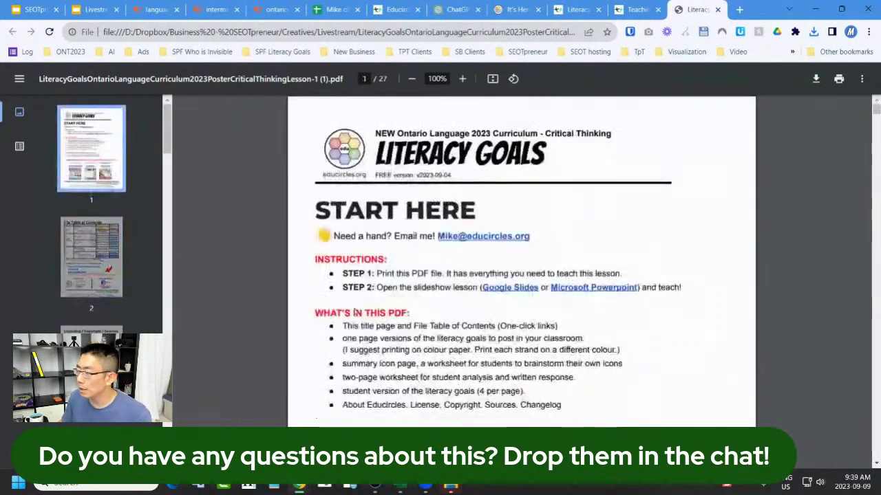
pyautogui.scroll(-3, 508, 372)
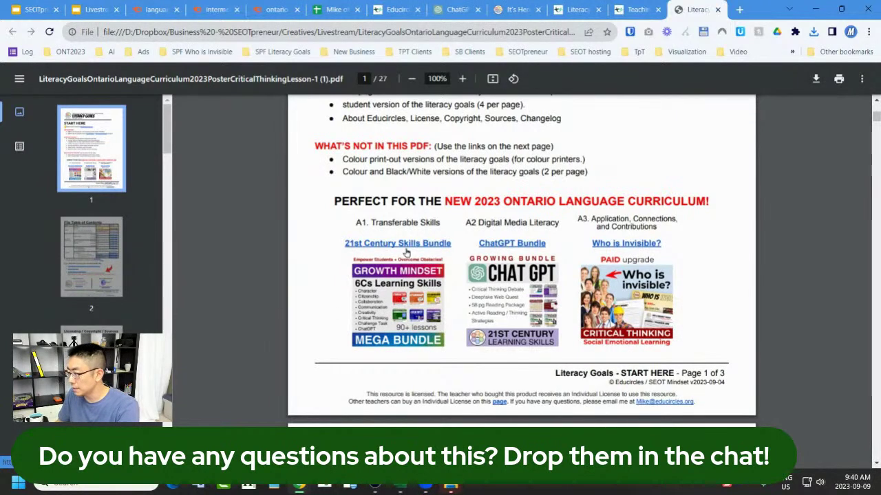
# - Open the 21st Century Skills Bundle listing on TPT from its link in the PDF
pyautogui.click(390, 295)
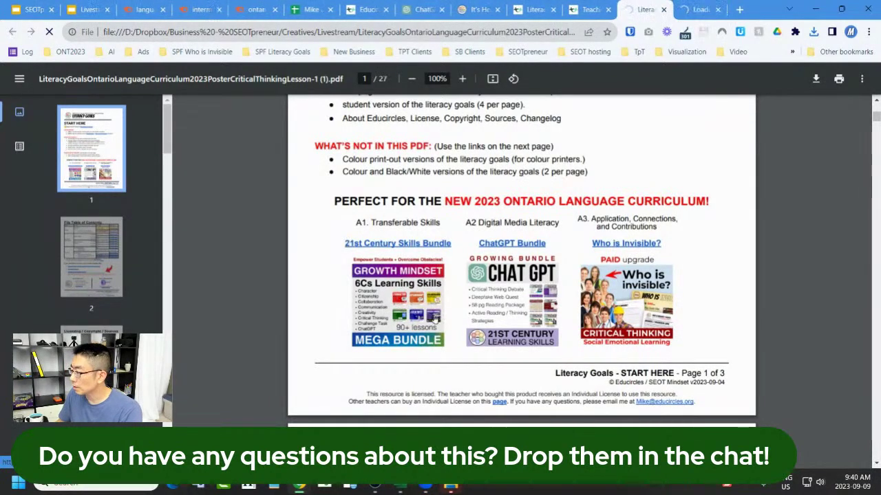
pyautogui.scroll(-7, 451, 332)
pyautogui.scroll(-5, 450, 332)
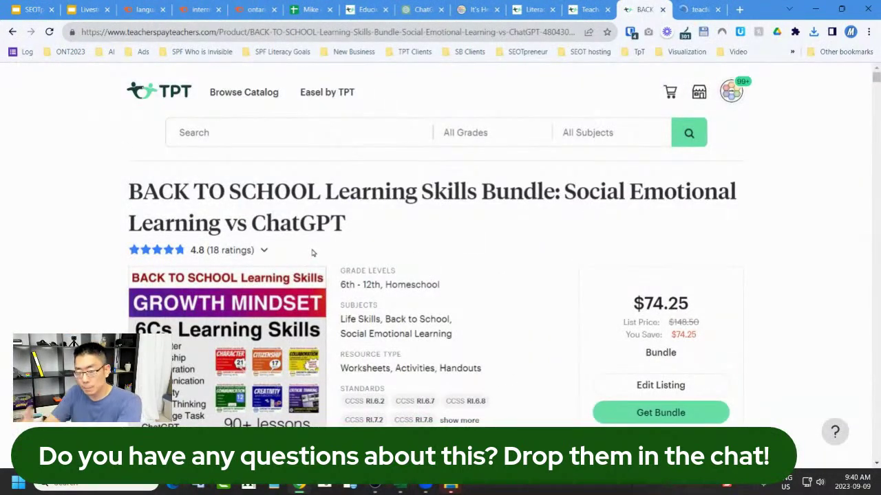
# - Review the reading comprehension strategy bundles page again, then return to the Ontario Language 2023 keyword analysis spreadsheet
pyautogui.click(481, 8)
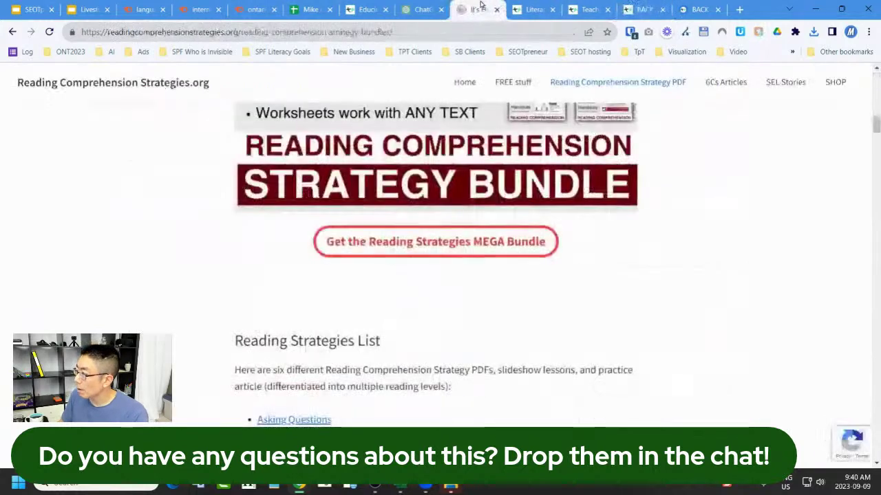
pyautogui.scroll(-5, 470, 160)
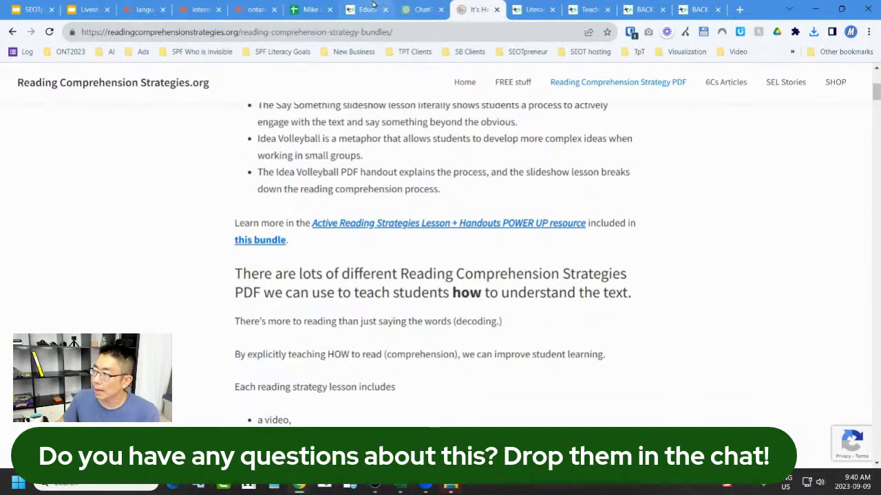
pyautogui.click(311, 12)
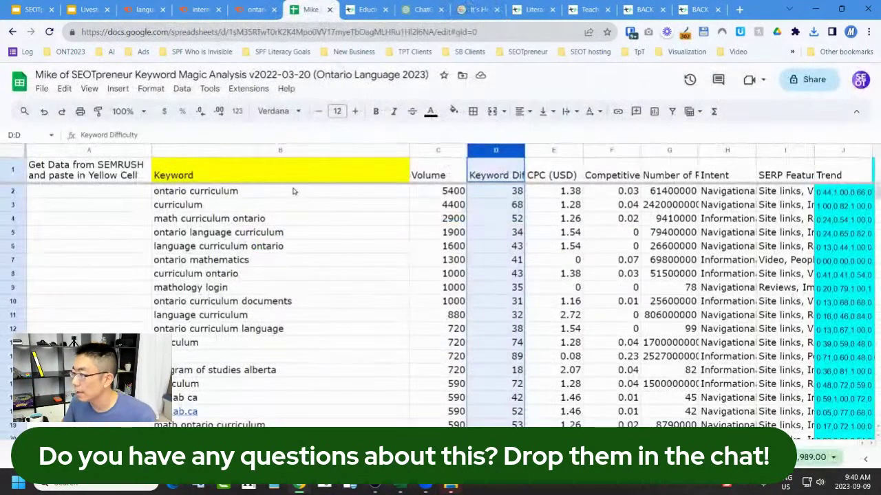
# - Delete the keyword rows for math curriculum ontario, mathology login and program of studies alberta
pyautogui.click(293, 196)
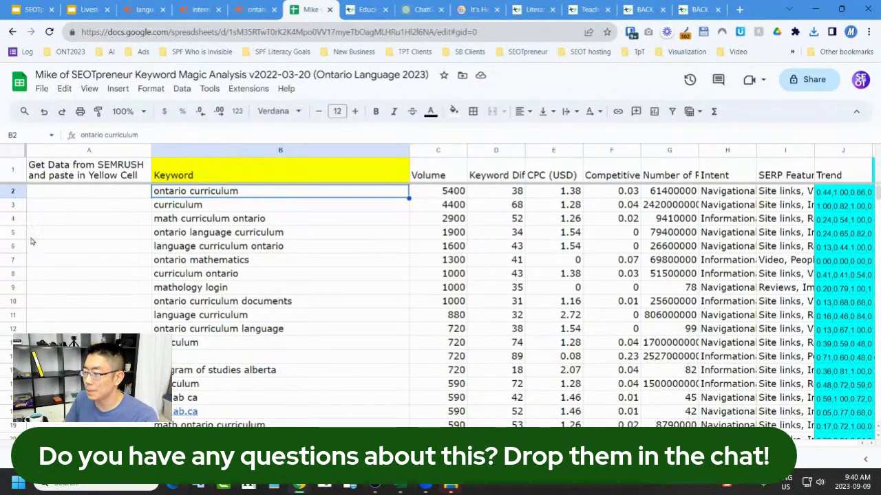
pyautogui.click(15, 219)
pyautogui.rightClick(16, 218)
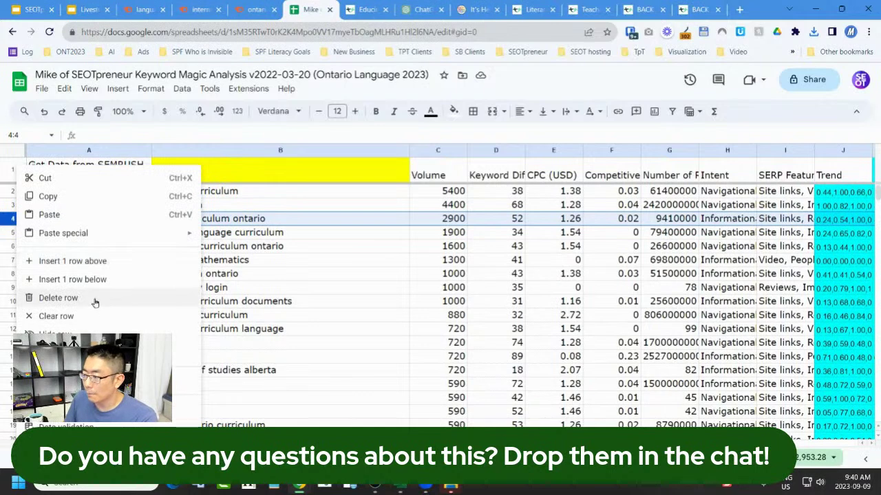
pyautogui.click(96, 301)
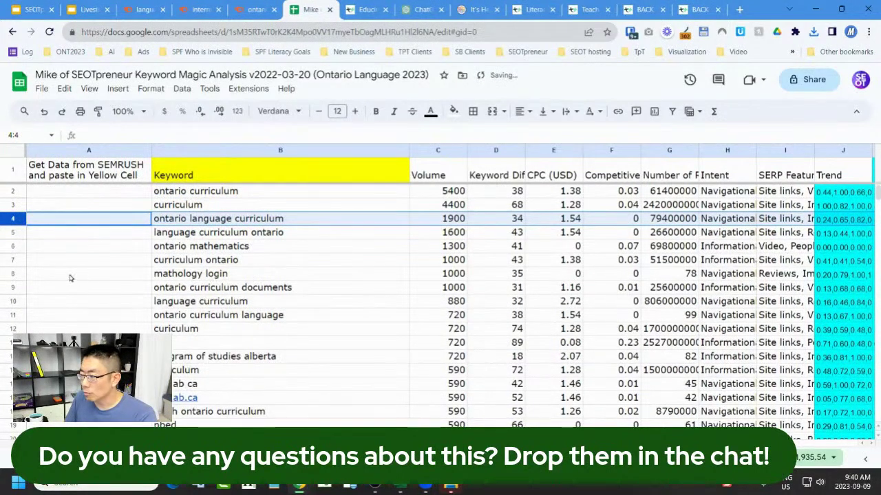
pyautogui.click(12, 275)
pyautogui.rightClick(12, 275)
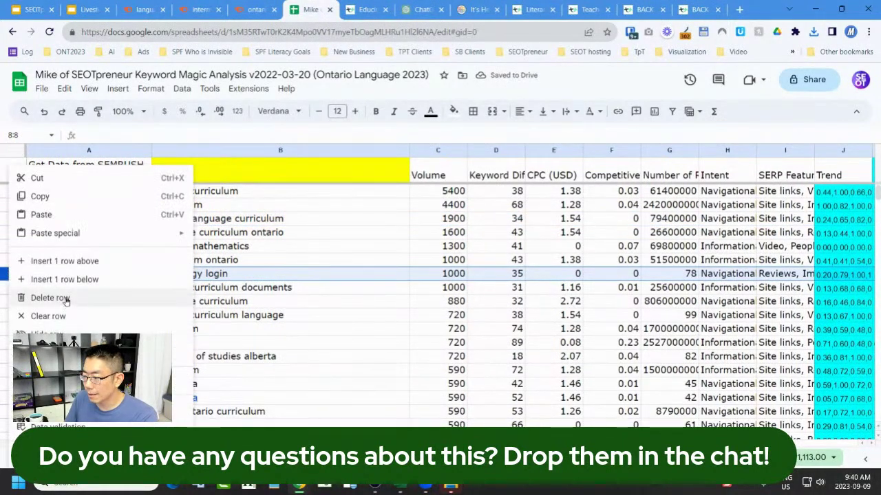
pyautogui.click(177, 297)
pyautogui.click(178, 292)
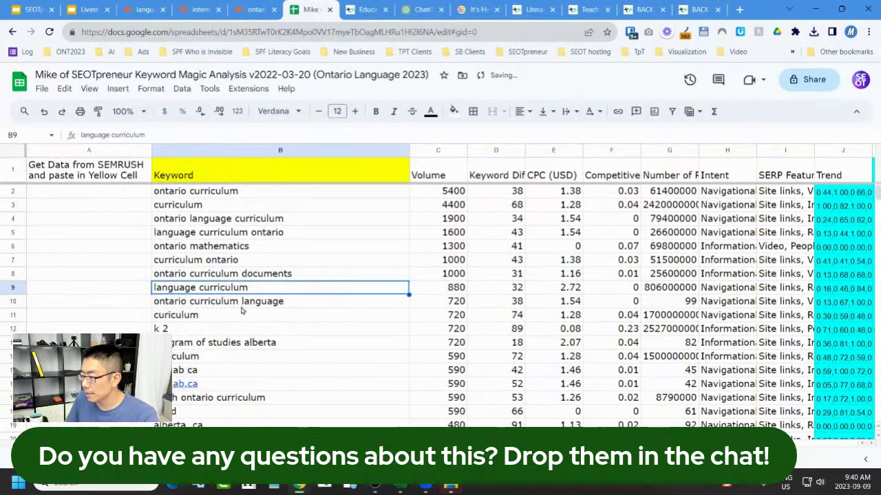
pyautogui.click(10, 343)
pyautogui.rightClick(11, 343)
pyautogui.click(76, 297)
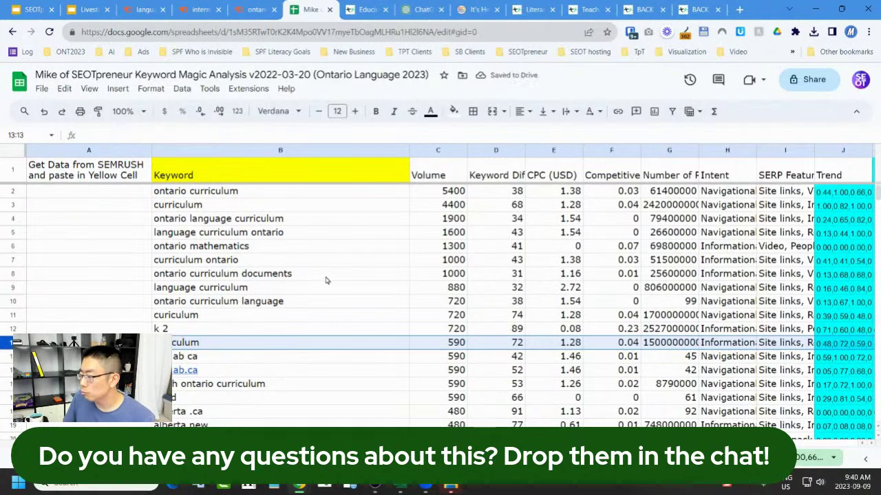
# - Mark the full-size "ontario language curriculum 2023" keyword in row 25 with "yes" in column A
pyautogui.scroll(-2, 327, 280)
pyautogui.scroll(-4, 340, 264)
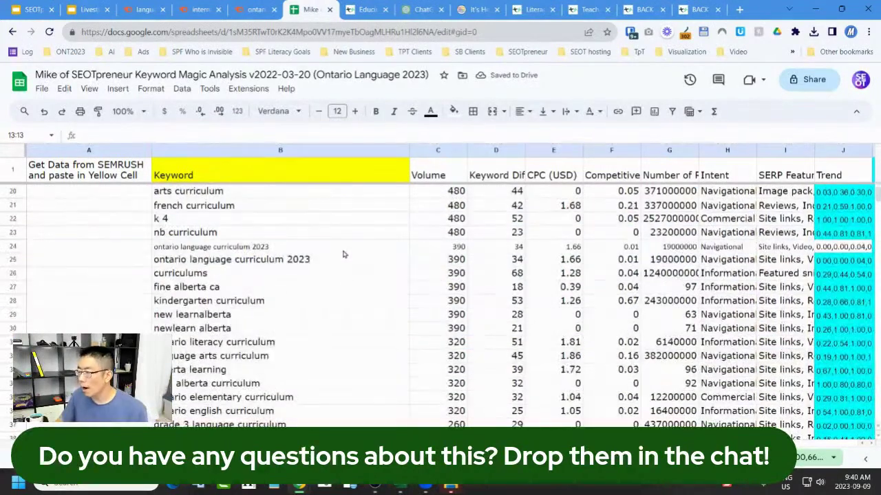
pyautogui.click(84, 260)
pyautogui.write('ywes')
pyautogui.press('Return')
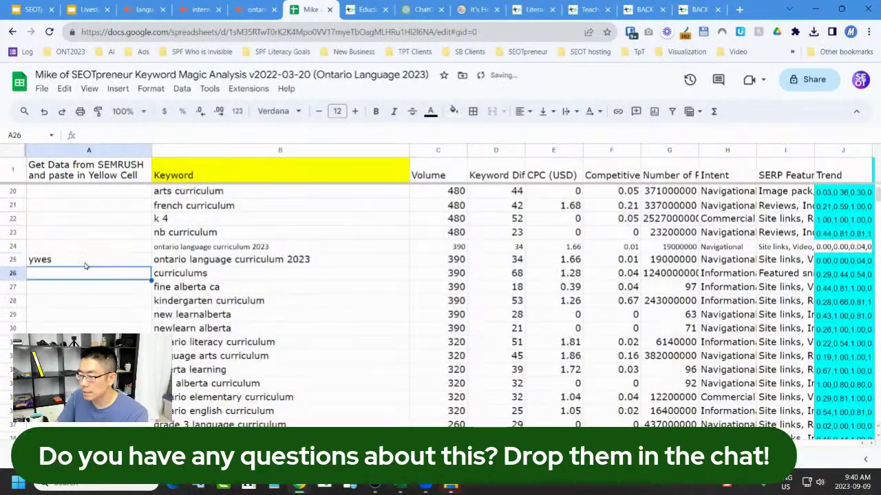
pyautogui.click(85, 265)
pyautogui.write('yes')
pyautogui.press('Return')
pyautogui.click(85, 265)
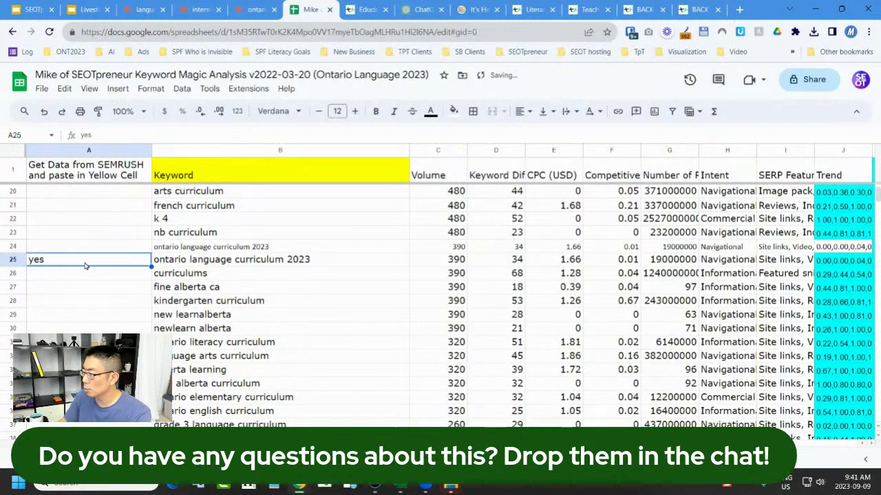
# - Fill row 25, ontario language curriculum 2023, with yellow and check its volume, keyword difficulty and intent
pyautogui.click(13, 258)
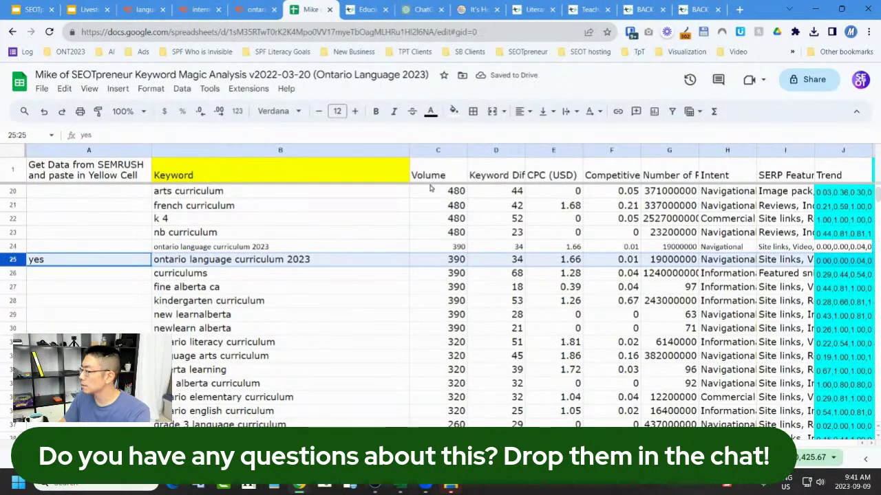
pyautogui.click(454, 111)
pyautogui.click(493, 165)
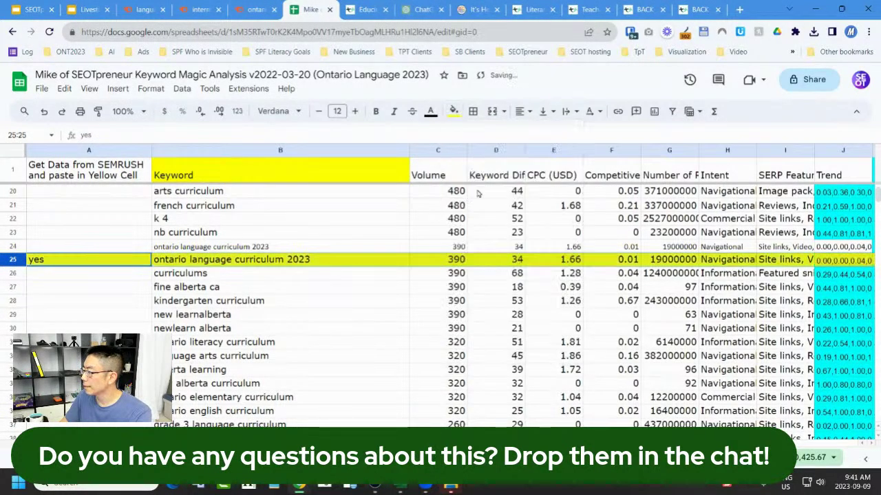
pyautogui.click(458, 261)
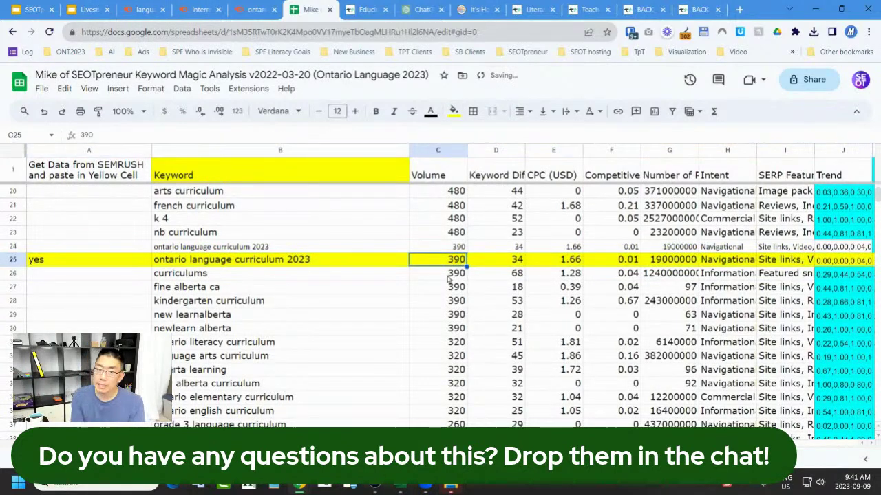
pyautogui.click(509, 260)
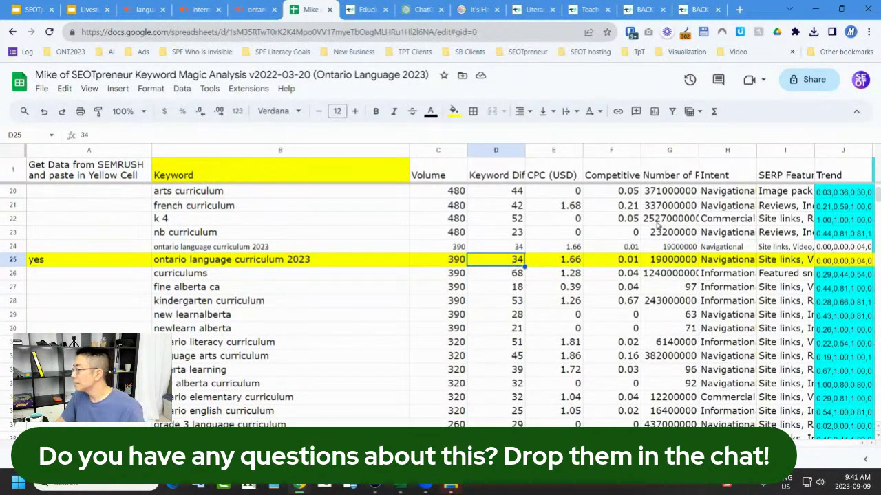
pyautogui.click(715, 264)
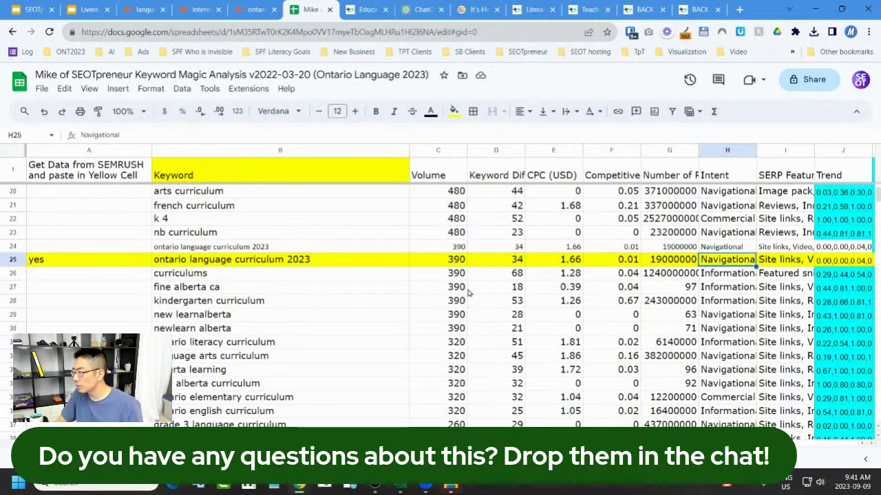
# - Examine the search volume versus keyword difficulty chart and the difficulty rating table, focusing on the ontario elementary curriculum keyword
pyautogui.scroll(1, 474, 295)
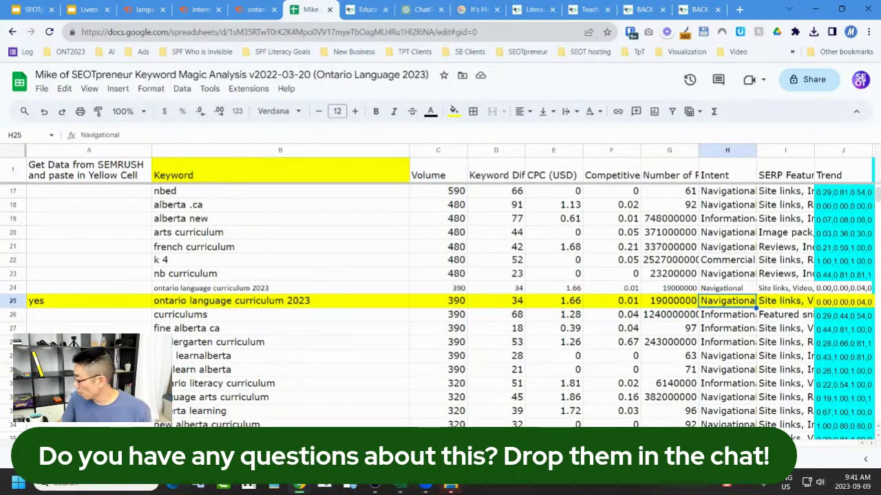
pyautogui.hotkey('ctrl', 'shift', 'pagedown')
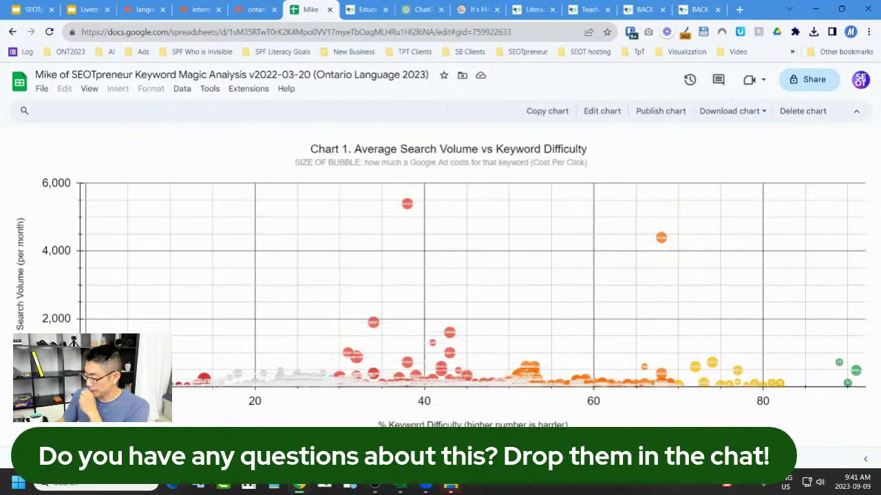
pyautogui.hotkey('ctrl', 'shift', 'pagedown')
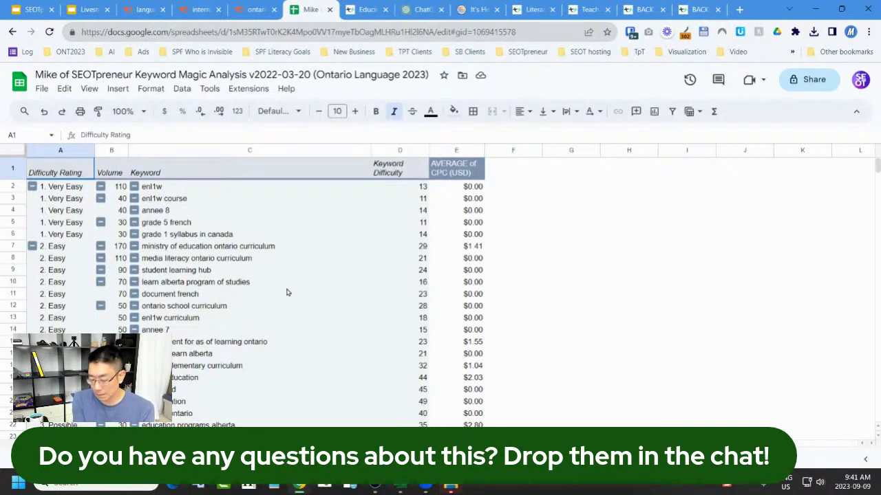
pyautogui.click(260, 364)
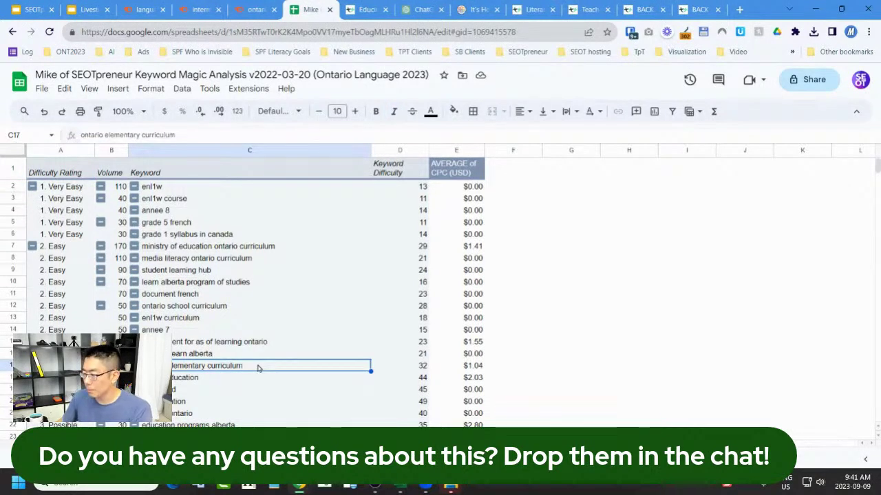
pyautogui.click(480, 368)
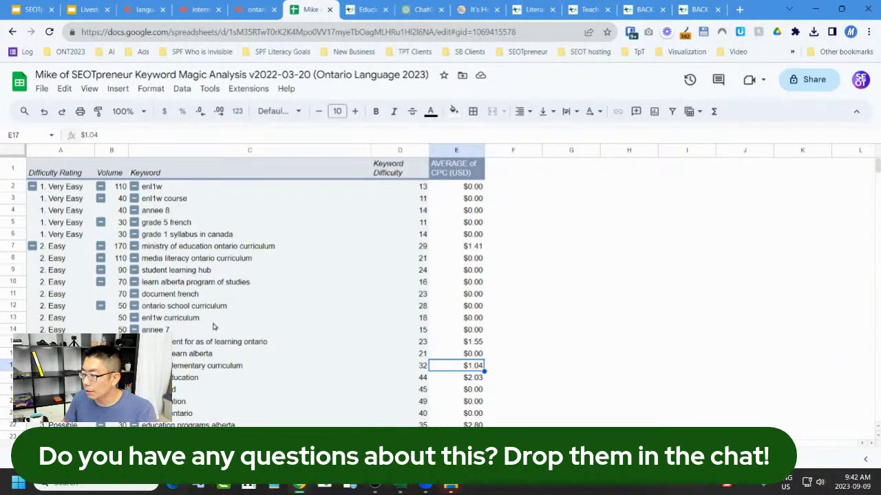
pyautogui.scroll(-5, 213, 327)
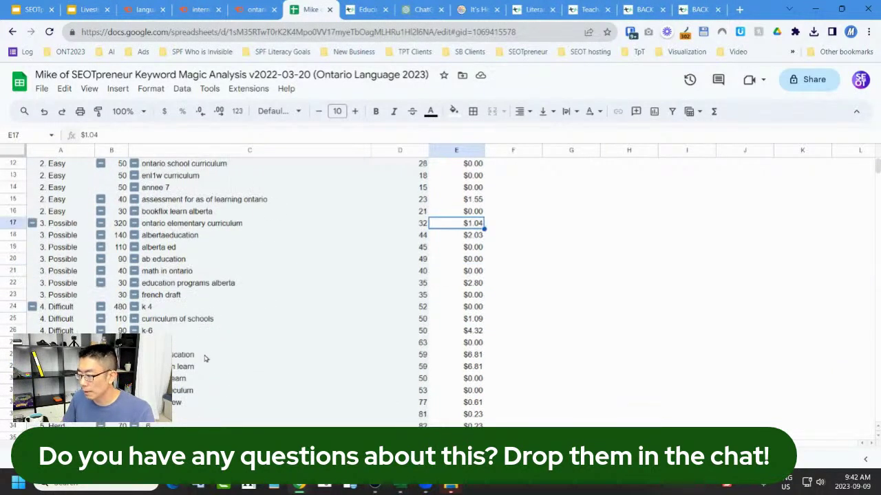
pyautogui.scroll(-2, 210, 323)
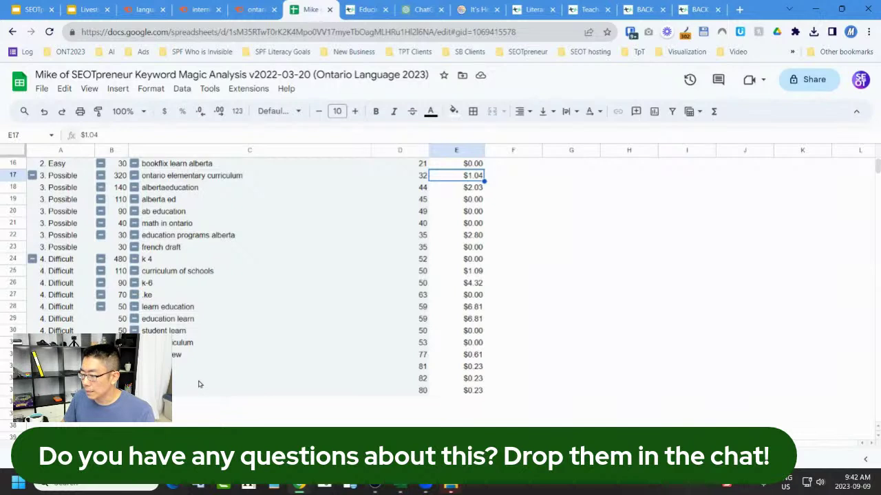
pyautogui.scroll(2, 198, 383)
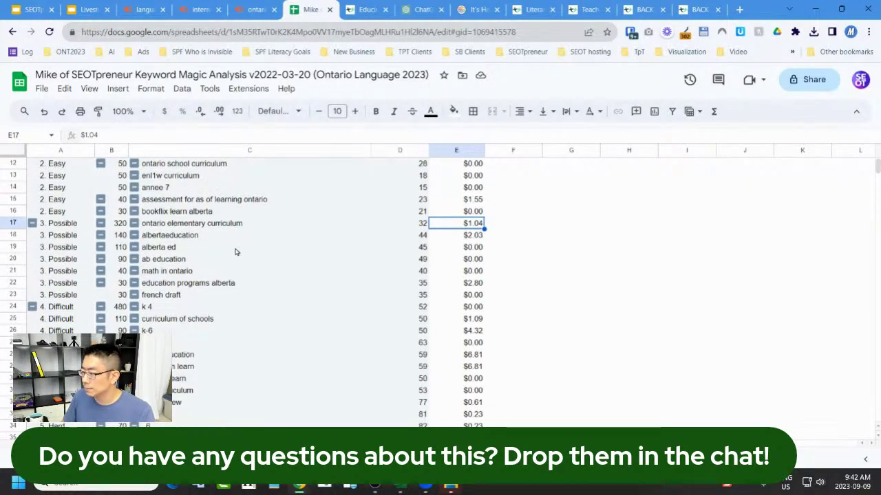
pyautogui.click(237, 226)
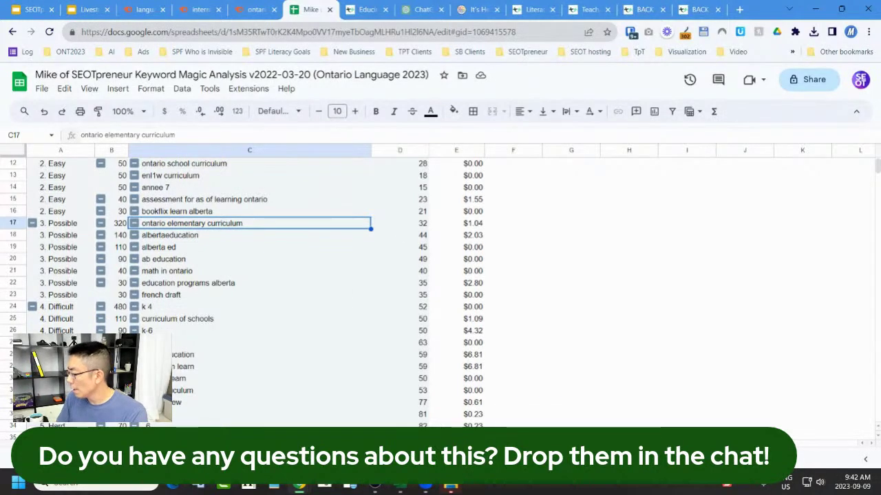
pyautogui.click(298, 444)
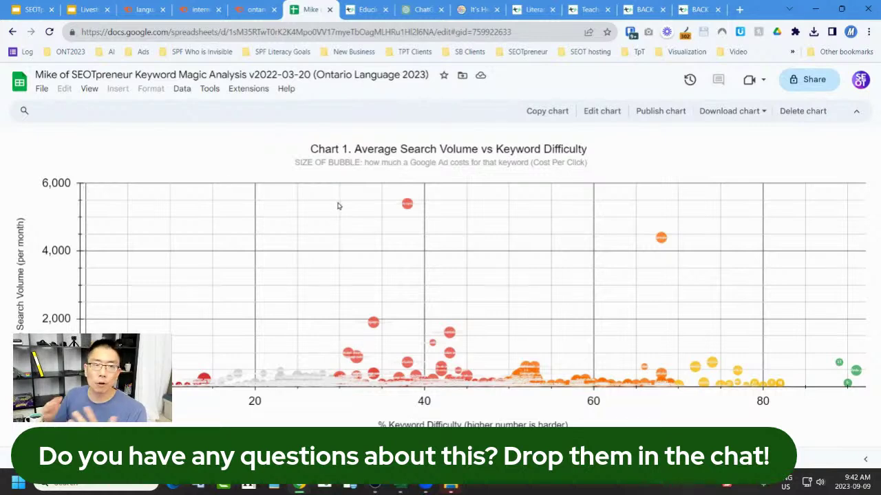
pyautogui.moveTo(409, 206)
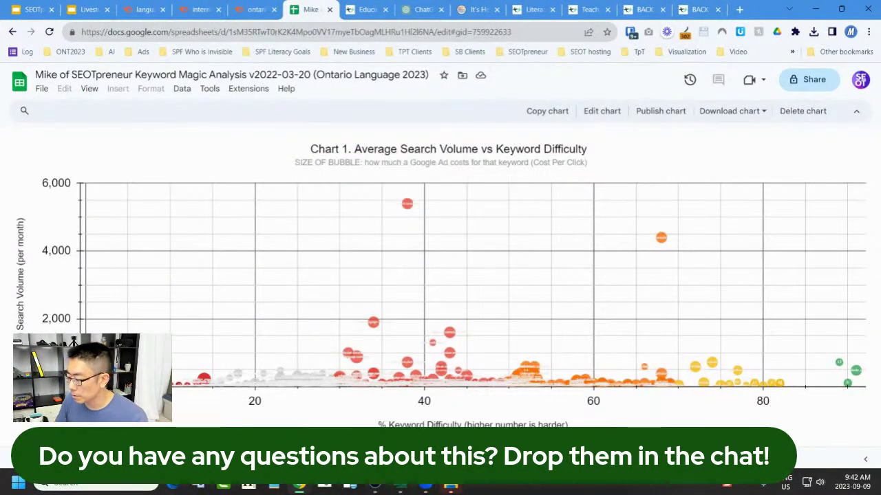
# - Mark the "ontario curriculum" keyword in row 2 of the data sheet with "yes" in column A and fill the row green
pyautogui.hotkey('ctrl', 'shift', 'pageup')
pyautogui.scroll(5, 241, 313)
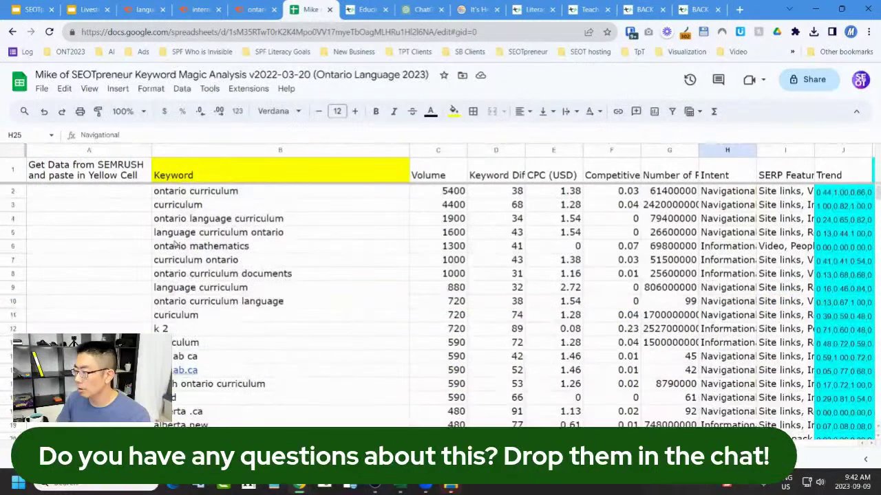
pyautogui.click(127, 196)
pyautogui.write('yes')
pyautogui.press('Return')
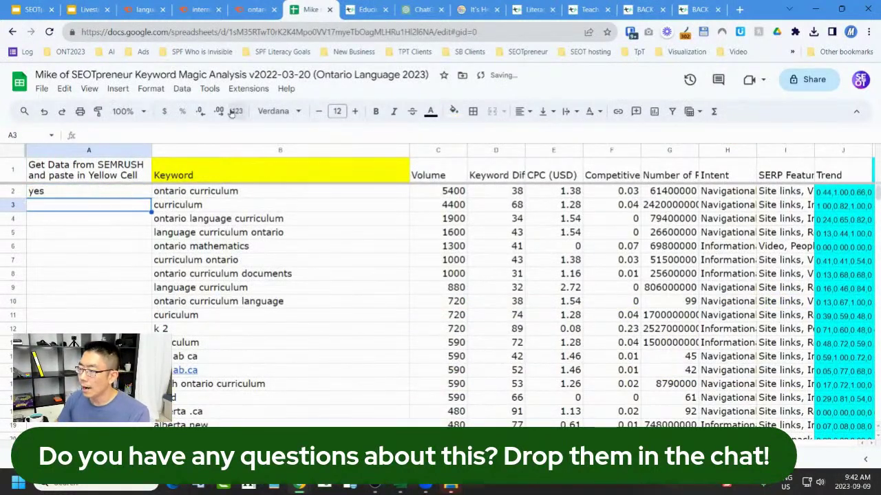
pyautogui.click(20, 191)
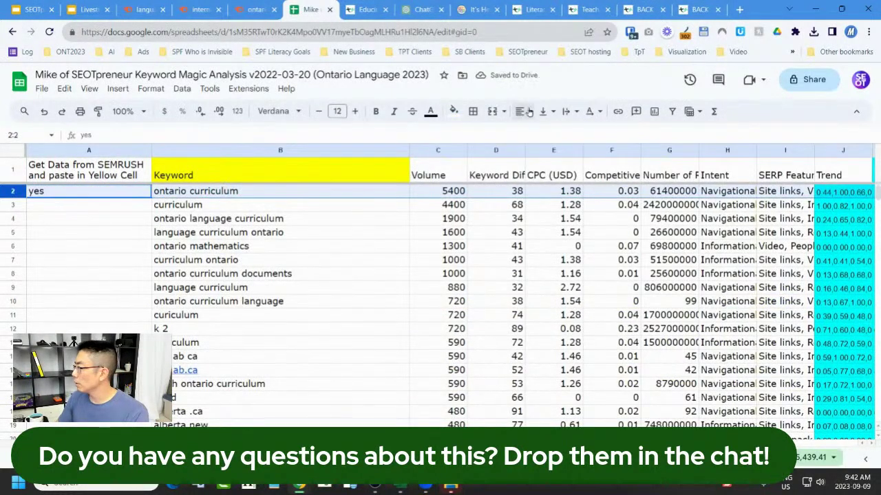
pyautogui.click(454, 110)
pyautogui.click(507, 163)
# - Compare the two highlighted keyword rows, check the ChatGPT keyword suggestions, and reopen the search volume versus keyword difficulty chart
pyautogui.scroll(-3, 249, 392)
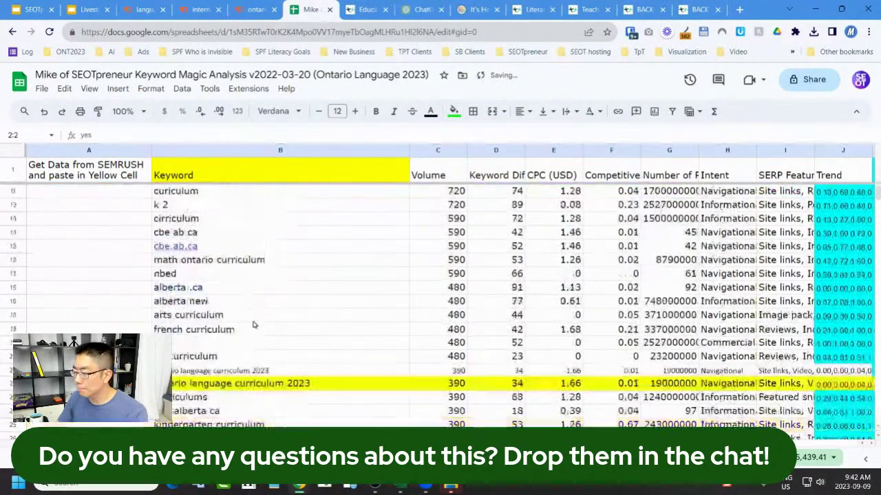
pyautogui.click(251, 385)
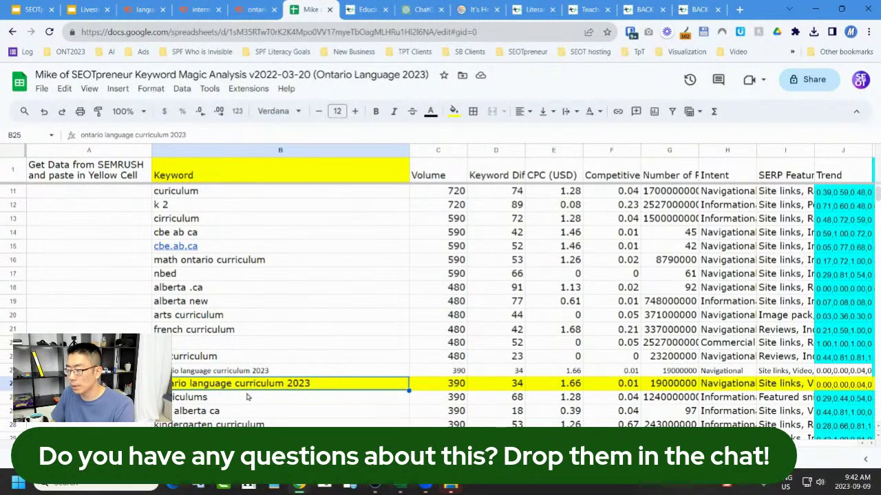
pyautogui.scroll(5, 260, 354)
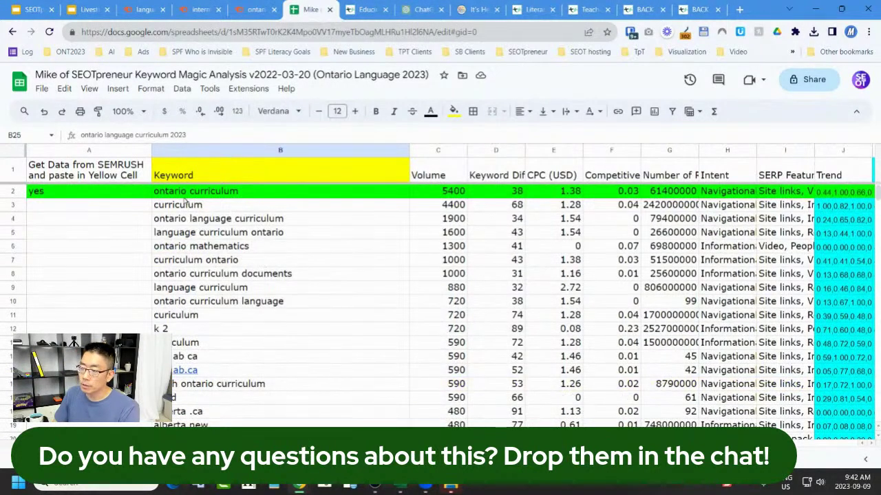
pyautogui.scroll(-6, 260, 317)
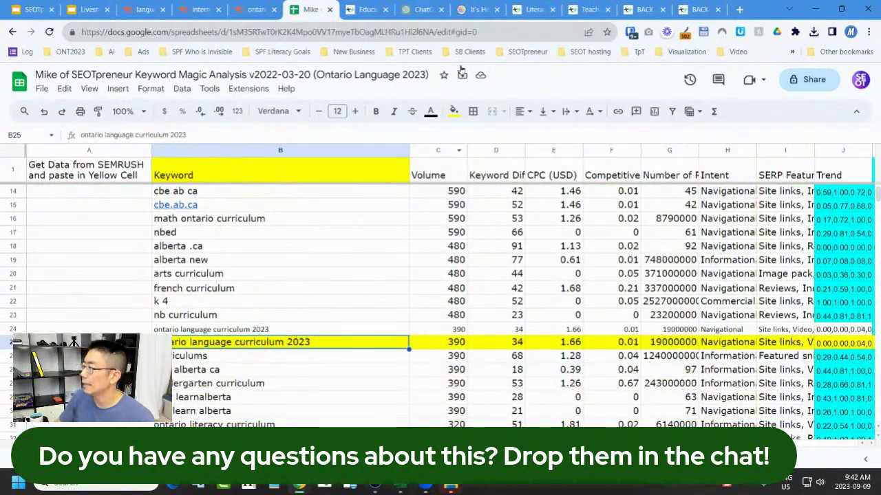
pyautogui.click(409, 10)
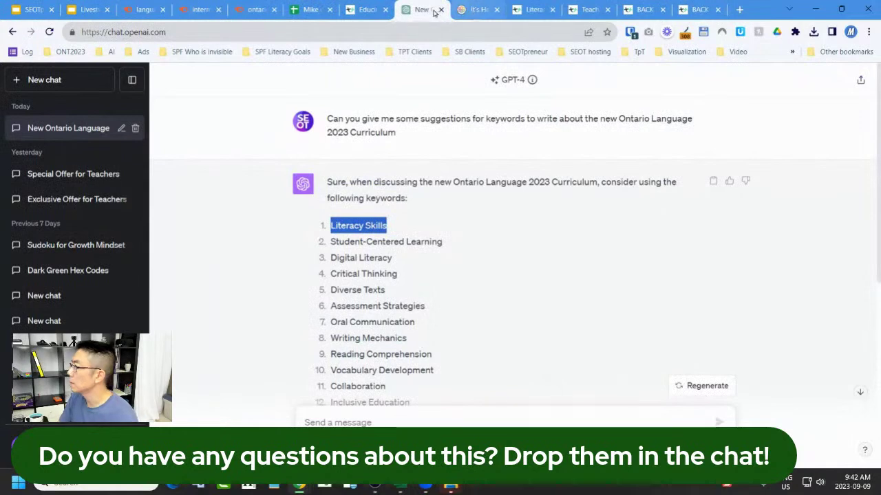
pyautogui.click(309, 10)
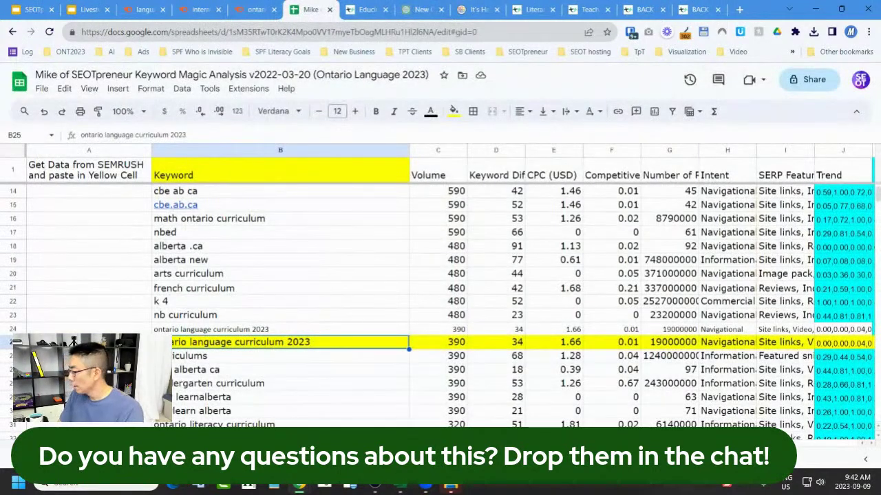
pyautogui.hotkey('ctrl', 'shift', 'pagedown')
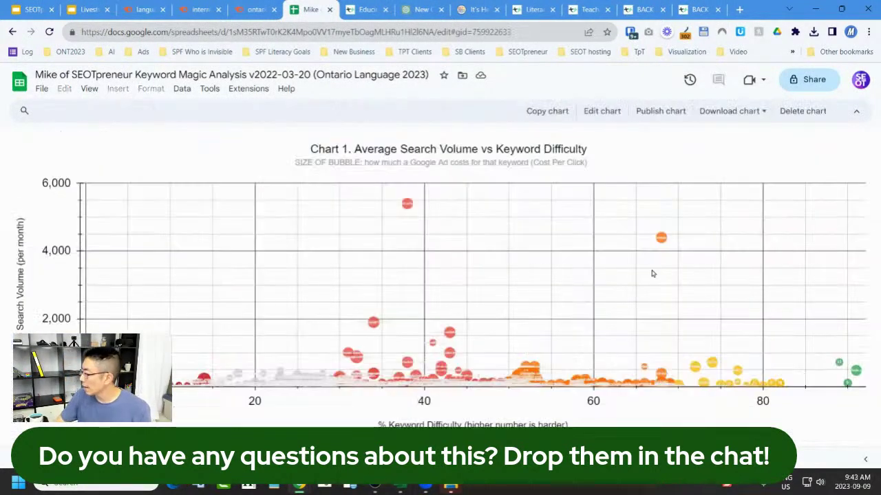
# - Examine the four bubble charts of search volume and paid ads cost per click versus keyword difficulty, checking the outlying keywords
pyautogui.moveTo(660, 248)
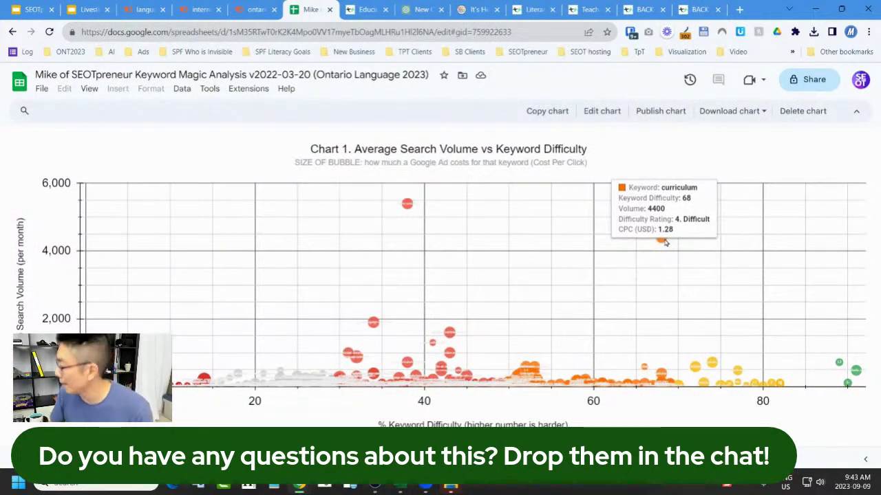
pyautogui.moveTo(444, 383)
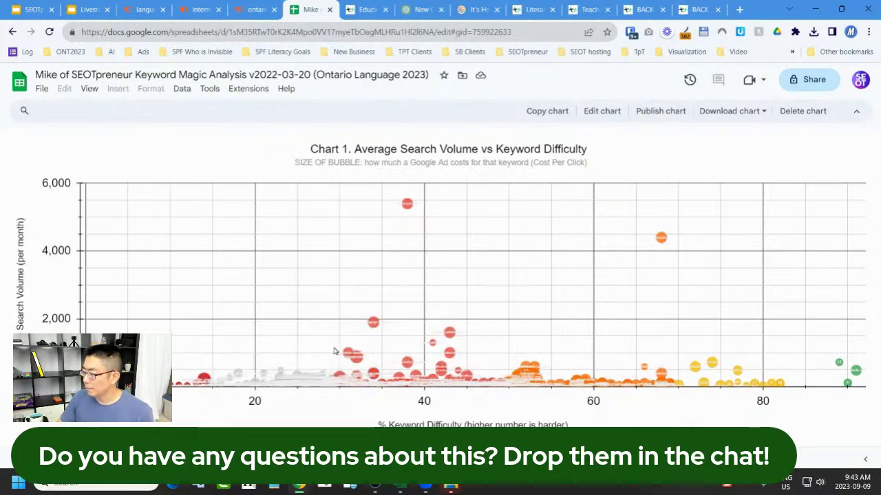
pyautogui.moveTo(374, 325)
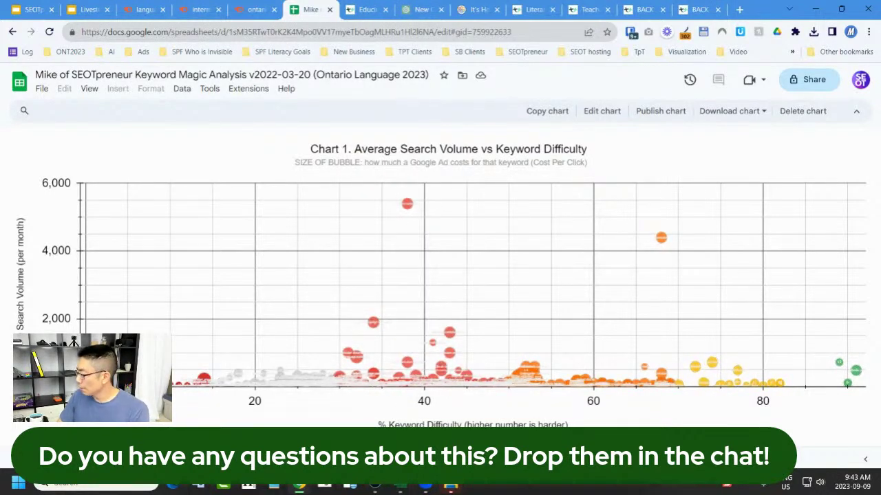
pyautogui.hotkey('ctrl', 'shift', 'pagedown')
pyautogui.moveTo(579, 193)
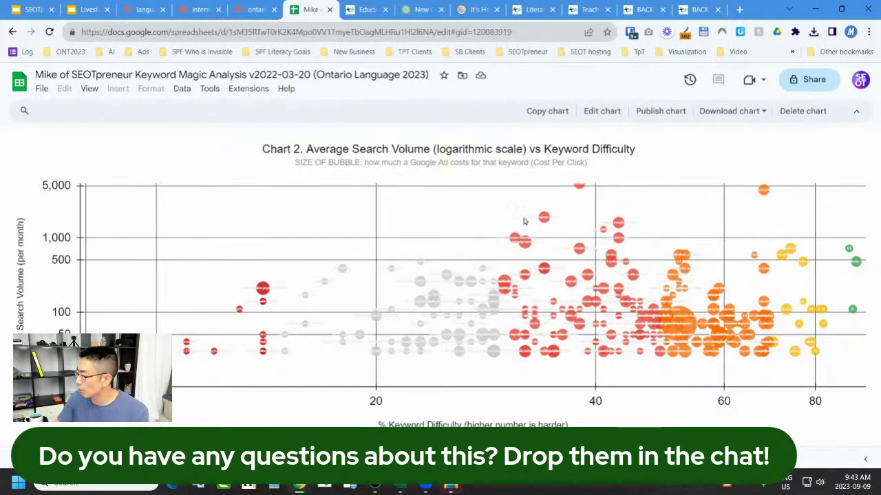
pyautogui.moveTo(540, 231)
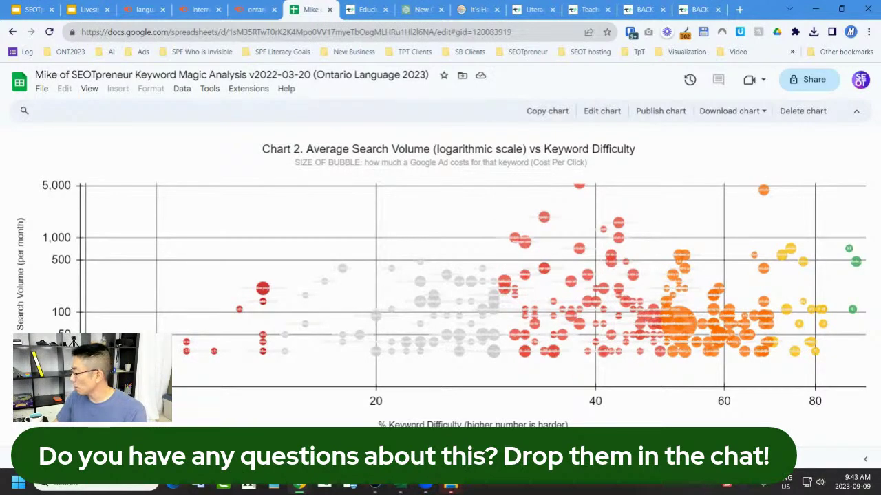
pyautogui.hotkey('ctrl', 'shift', 'pagedown')
pyautogui.moveTo(523, 233)
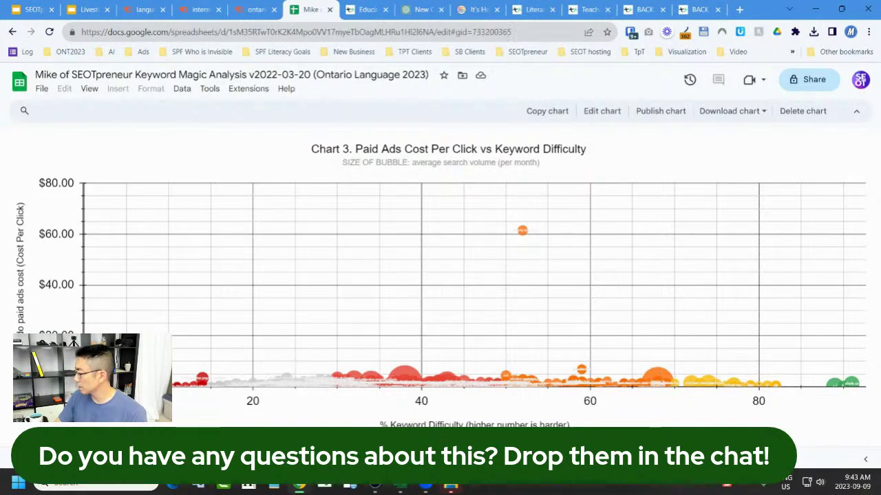
pyautogui.hotkey('ctrl', 'pagedown')
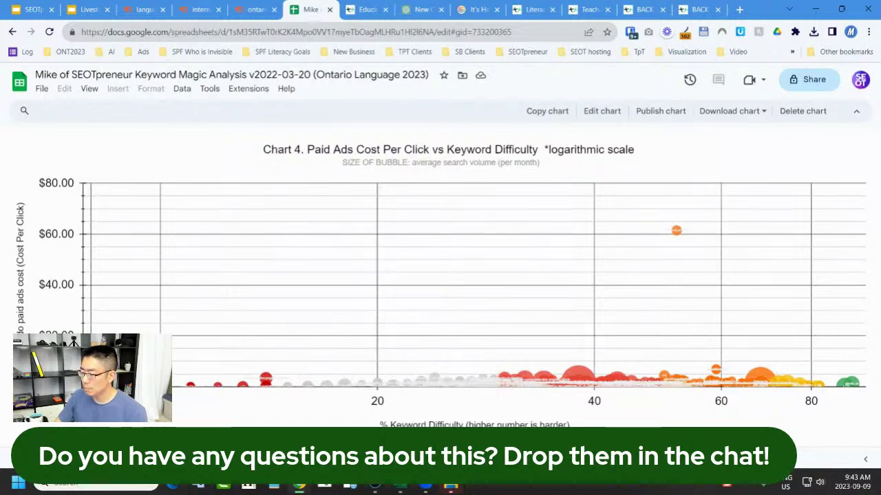
# - Find the "renew by science" keyword in the SEMRUSH Data sheet and delete its row
pyautogui.click(33, 458)
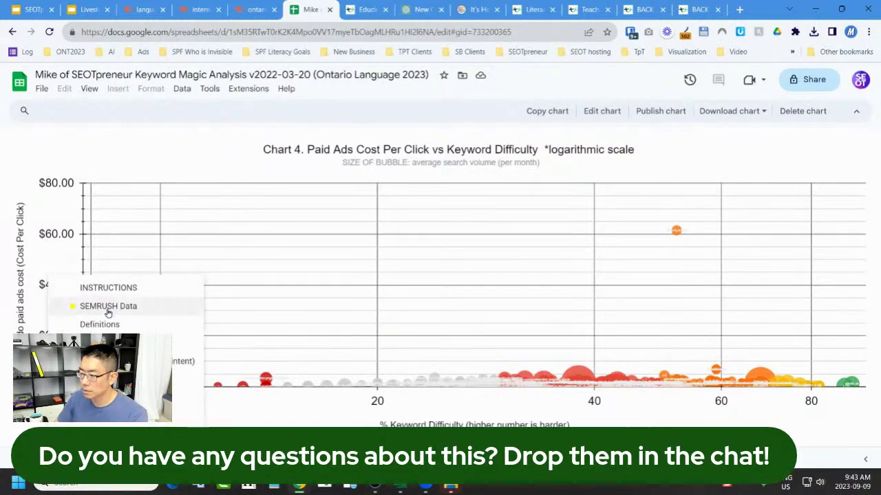
pyautogui.click(109, 307)
pyautogui.click(283, 275)
pyautogui.hotkey('ctrl', 'f')
pyautogui.write('renew')
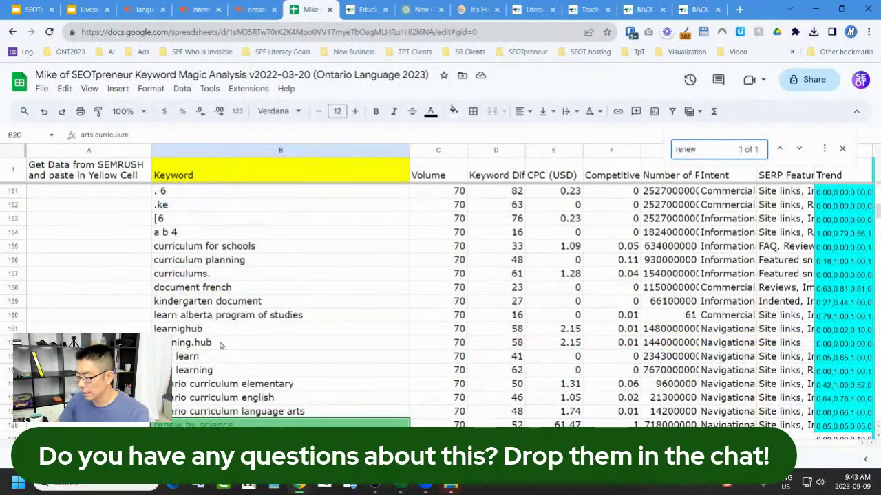
pyautogui.rightClick(11, 426)
pyautogui.click(69, 253)
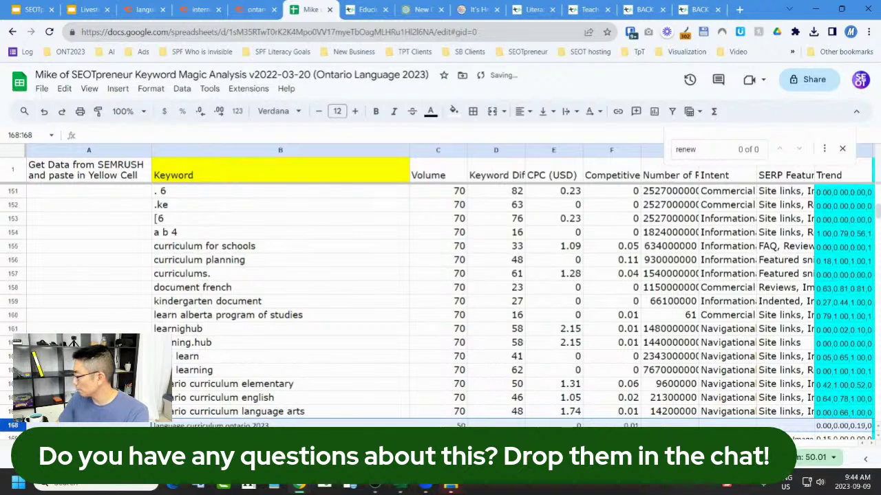
# - Examine the logarithmic cost per click versus keyword difficulty chart, checking the k-6 bubble and the other outlying keywords
pyautogui.hotkey('ctrl', 'shift', 'pagedown')
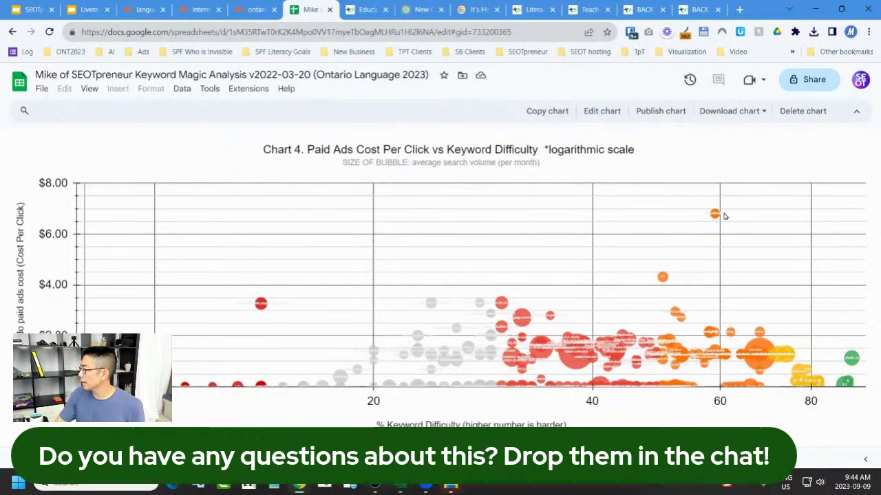
pyautogui.moveTo(661, 279)
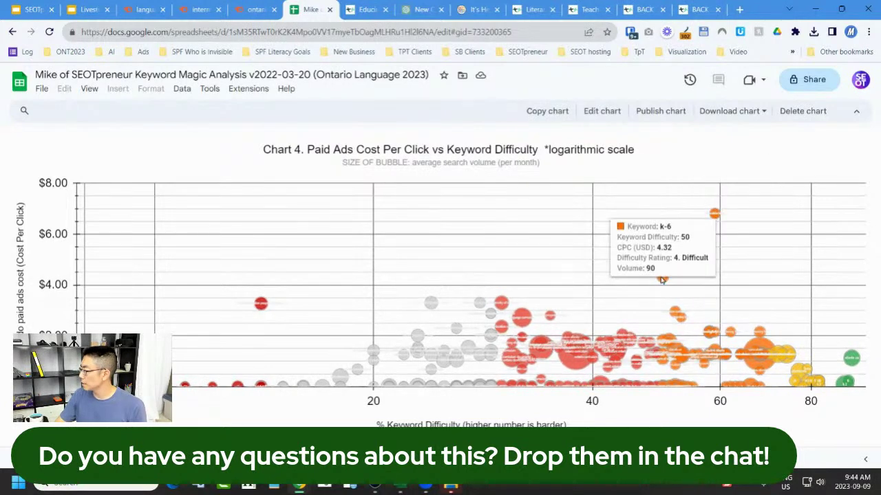
pyautogui.moveTo(260, 303)
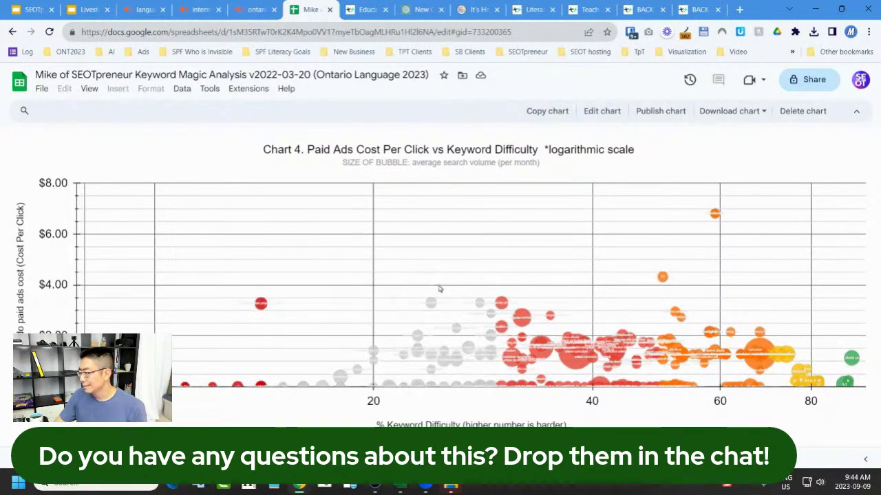
pyautogui.moveTo(524, 315)
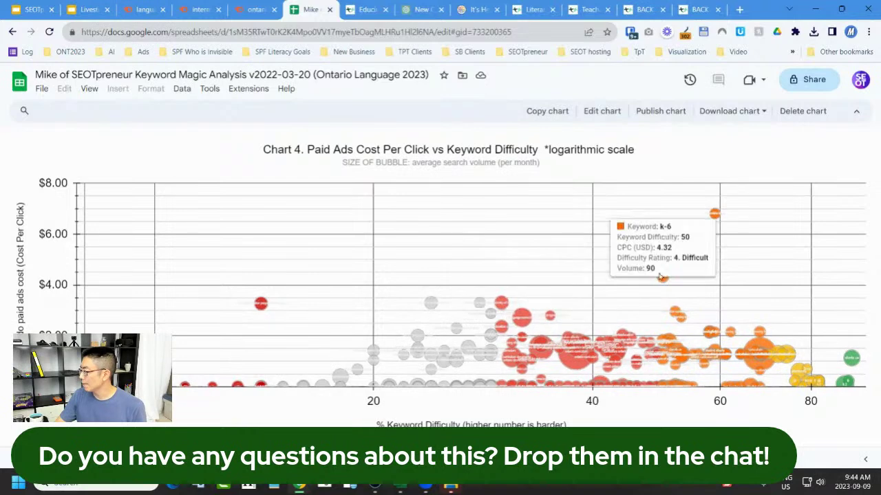
pyautogui.moveTo(682, 325)
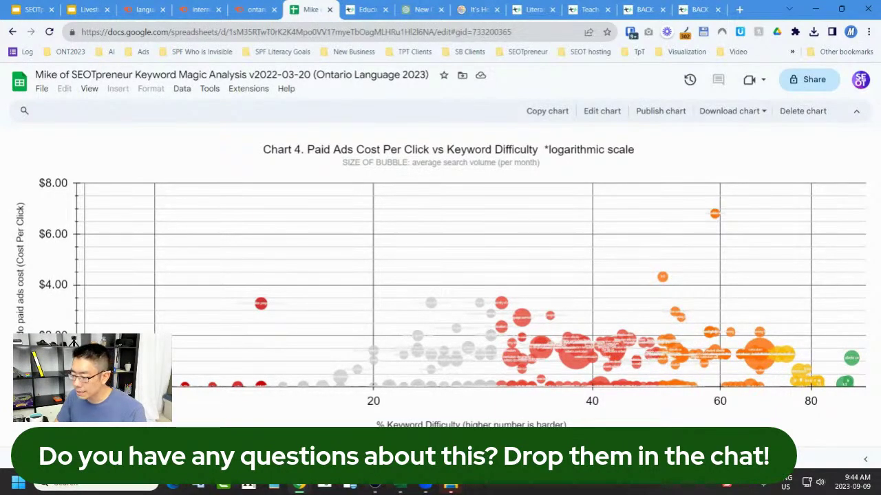
# - Fill row 25, ontario language curriculum 2023, with green in the SEMRUSH Data sheet
pyautogui.hotkey('ctrl', 'pageup')
pyautogui.scroll(10, 258, 289)
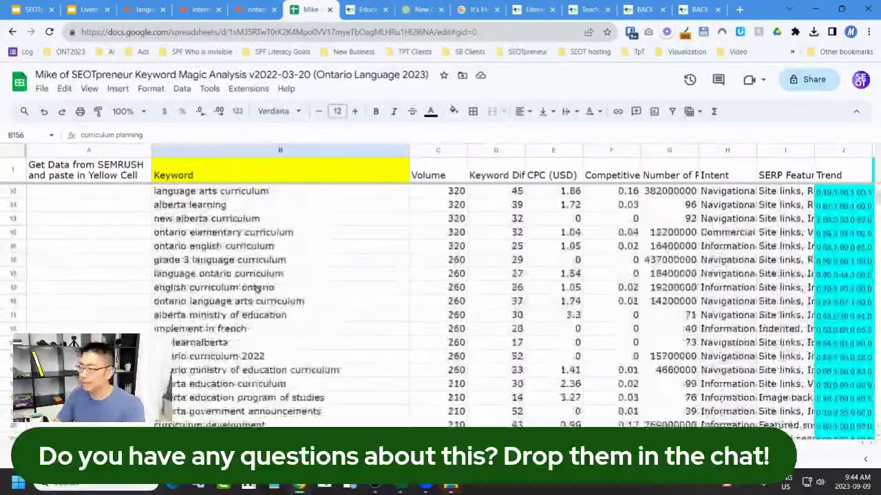
pyautogui.scroll(5, 256, 289)
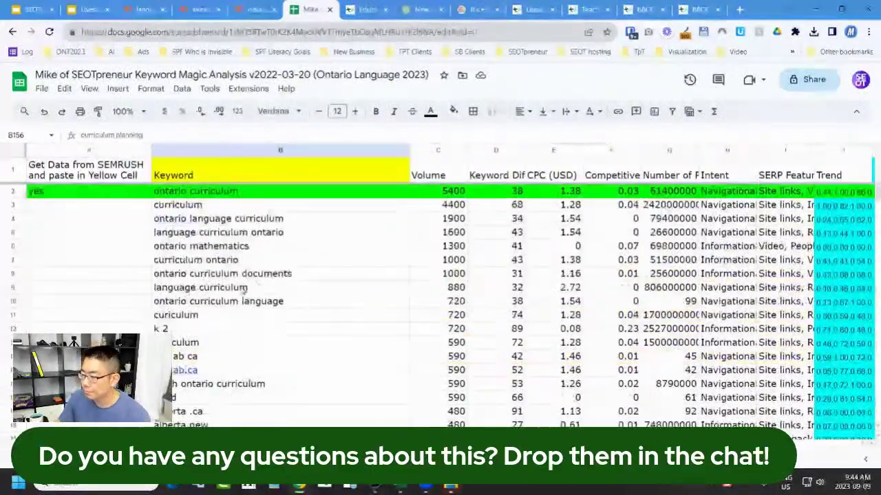
pyautogui.click(203, 196)
pyautogui.scroll(-4, 203, 196)
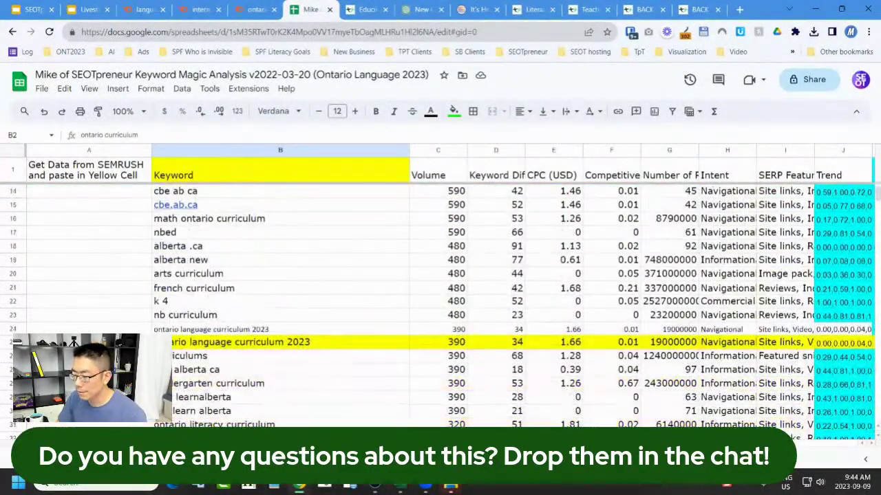
pyautogui.click(8, 341)
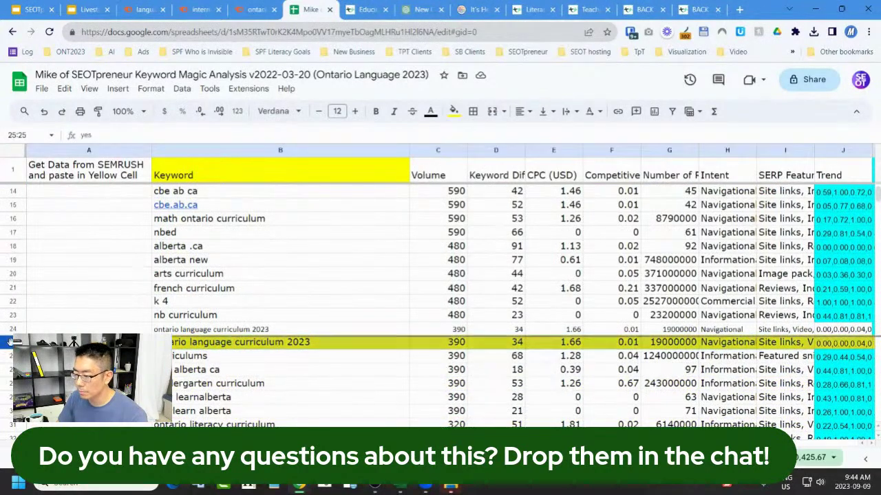
pyautogui.click(453, 111)
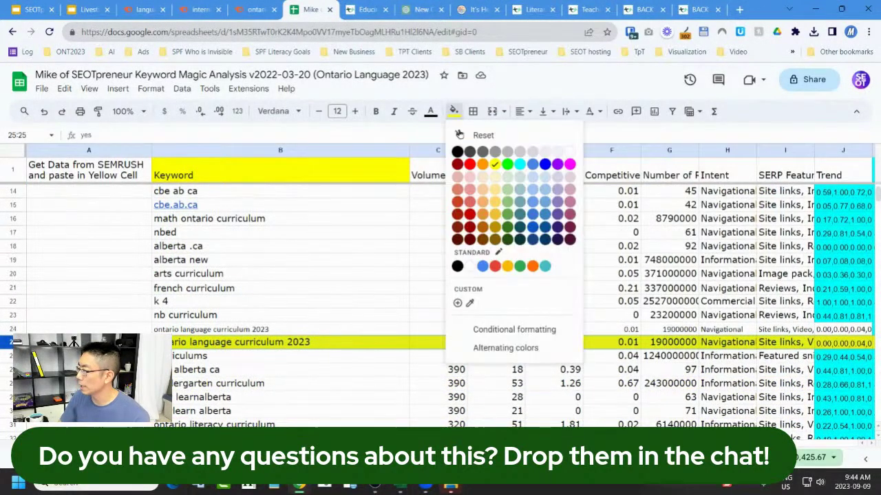
pyautogui.click(508, 166)
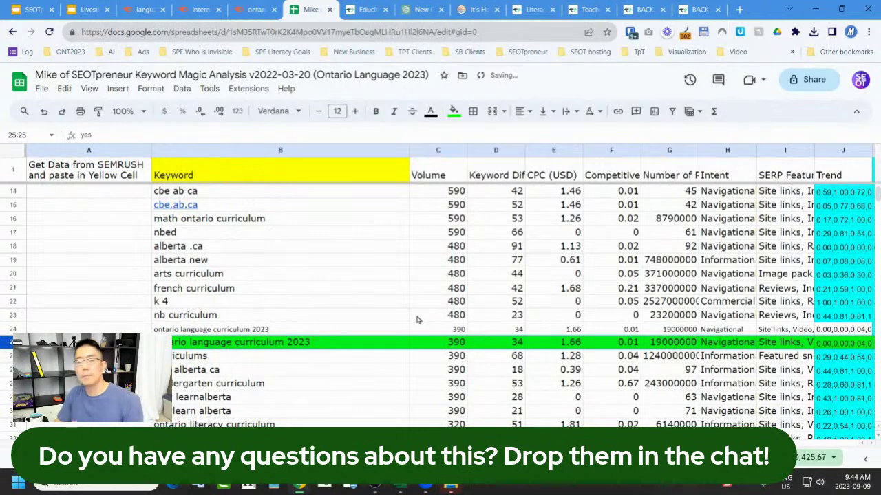
# - Copy the ontario language curriculum 2023 keyword from row 25 and label cell A21 of the INSTRUCTIONS sheet "Corner stone content"
pyautogui.click(307, 344)
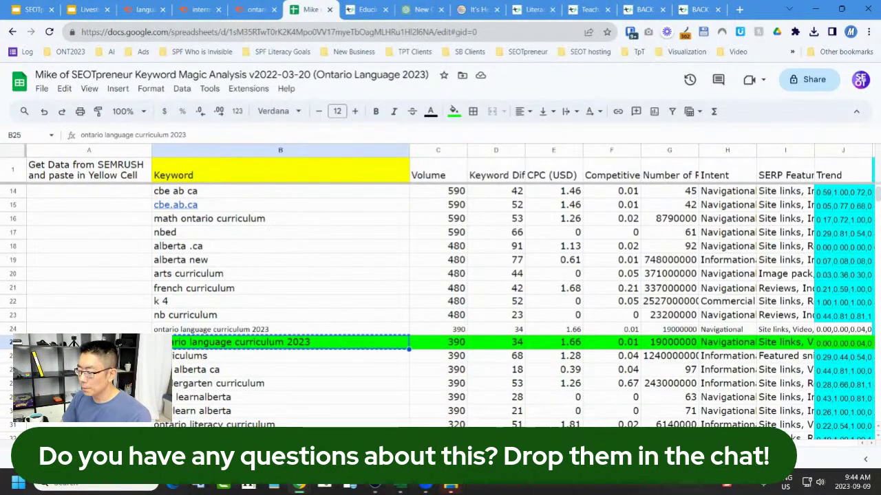
pyautogui.click(240, 451)
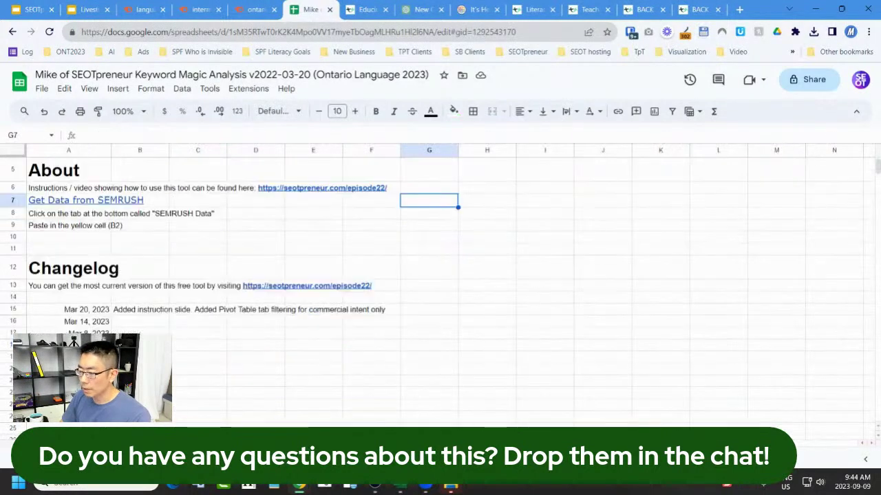
pyautogui.press('Up')
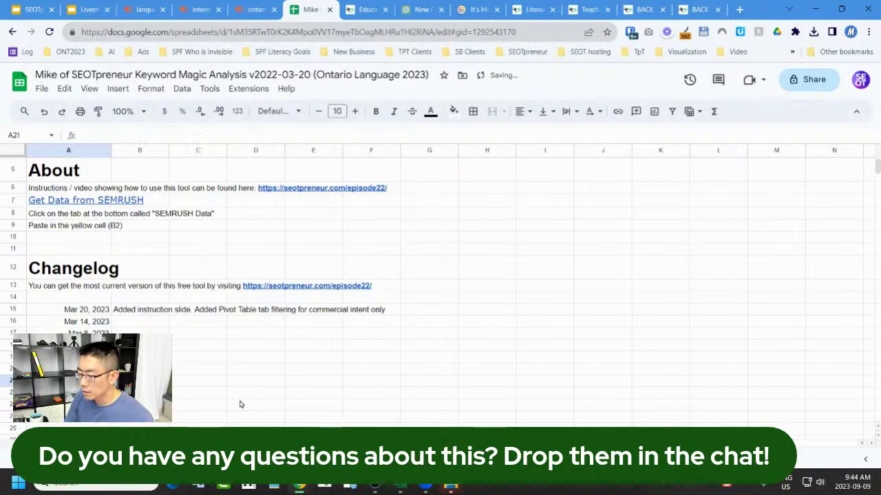
pyautogui.write('Corner')
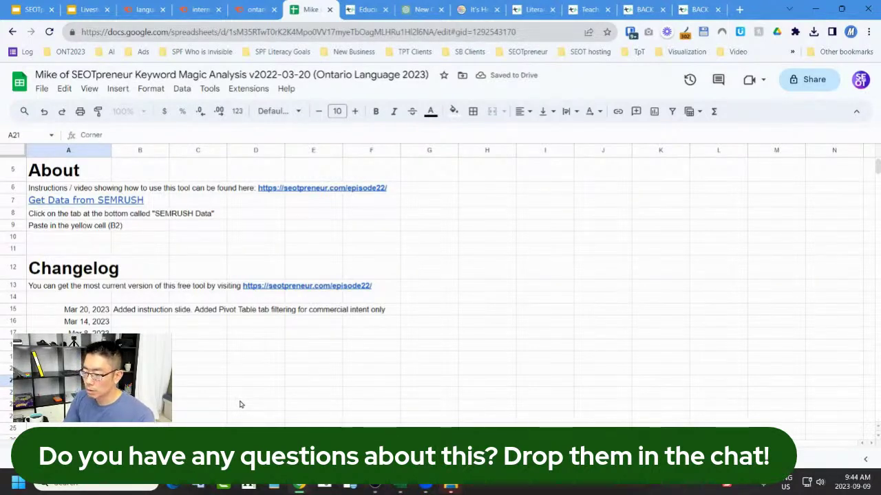
pyautogui.write(' stone conten')
pyautogui.press('Return')
pyautogui.press('Right')
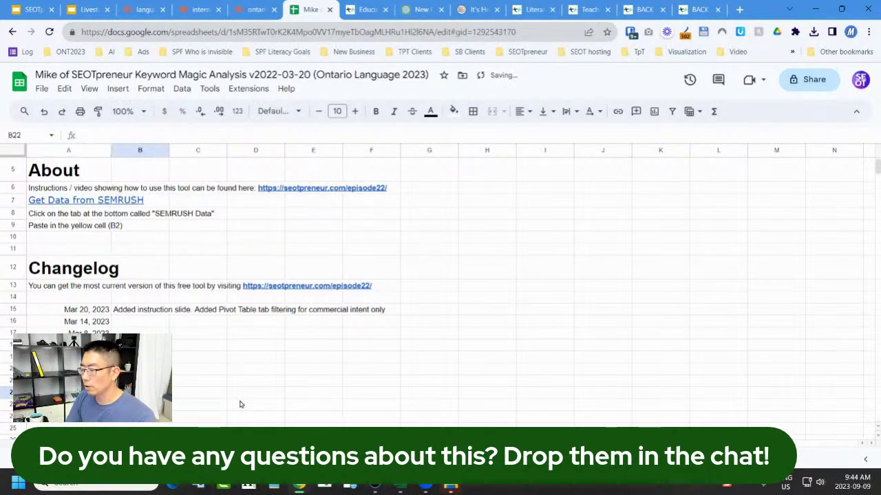
# - Enter "ontario language curriculum 2023 lesson plans" in cell B22 below the cornerstone content label
pyautogui.write('ontario language curriculum 2023')
pyautogui.press('Return')
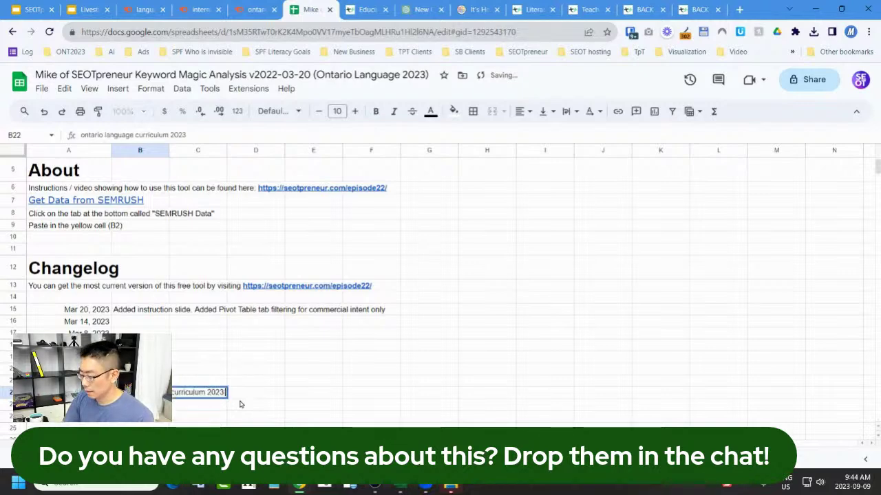
pyautogui.write('e')
pyautogui.write('esson pl')
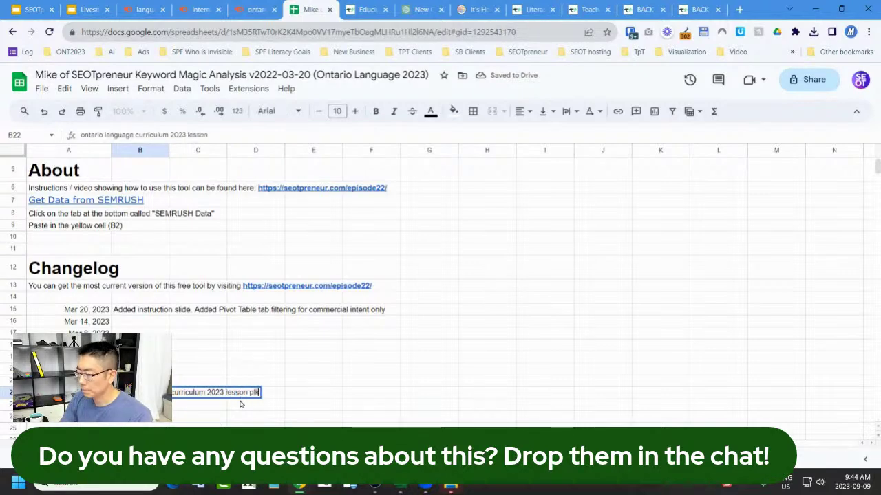
pyautogui.write('kans')
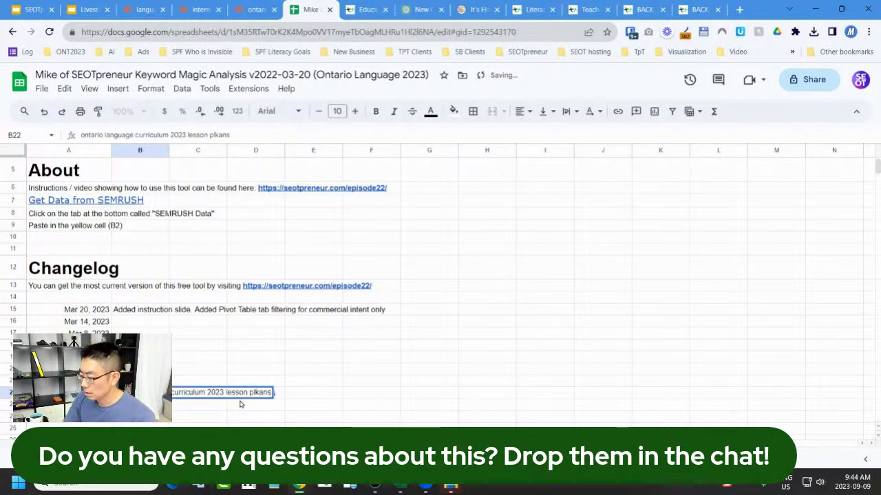
pyautogui.press('Delete')
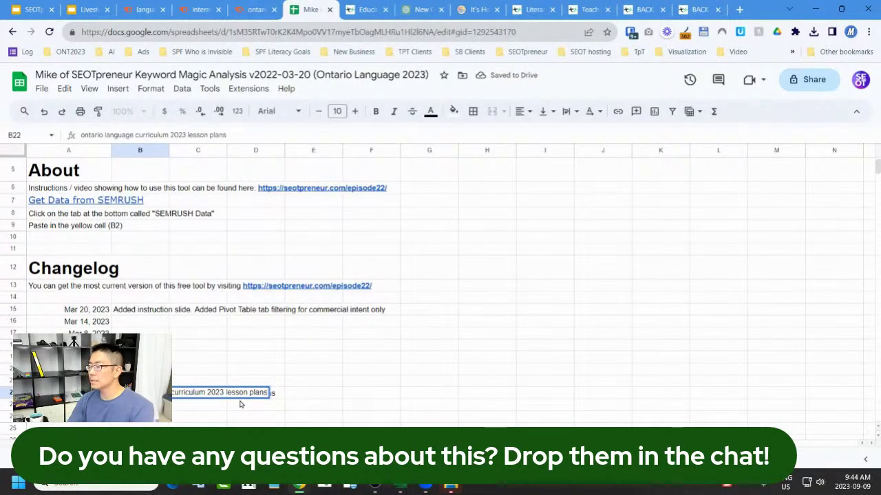
pyautogui.press('Return')
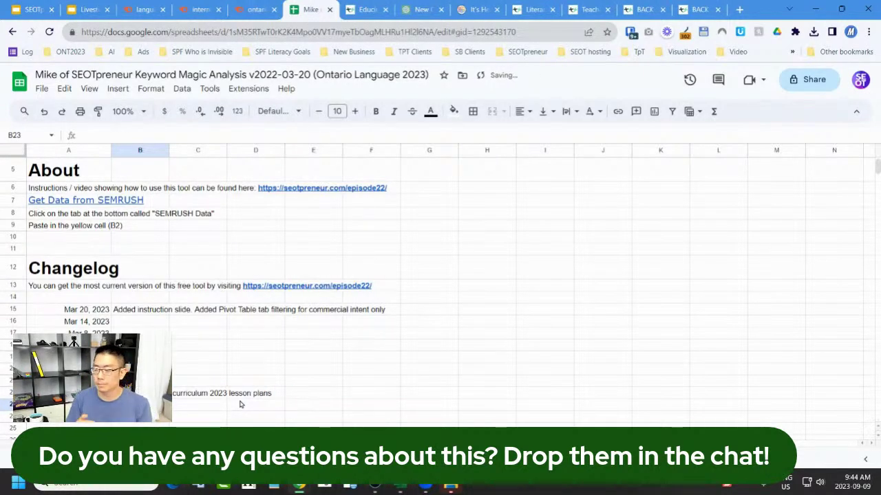
pyautogui.press('Up')
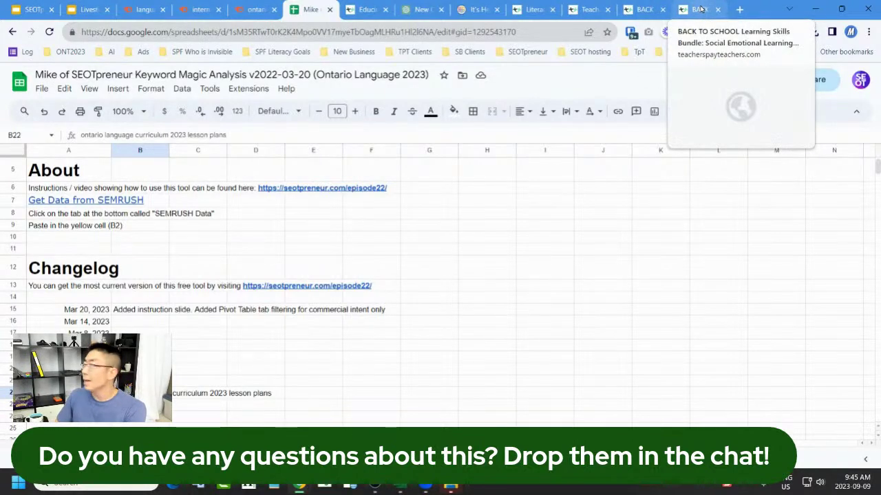
# - Search Google for "monster insights headline" in a new browser tab and open the MonsterInsights Headline Analyzer
pyautogui.click(740, 9)
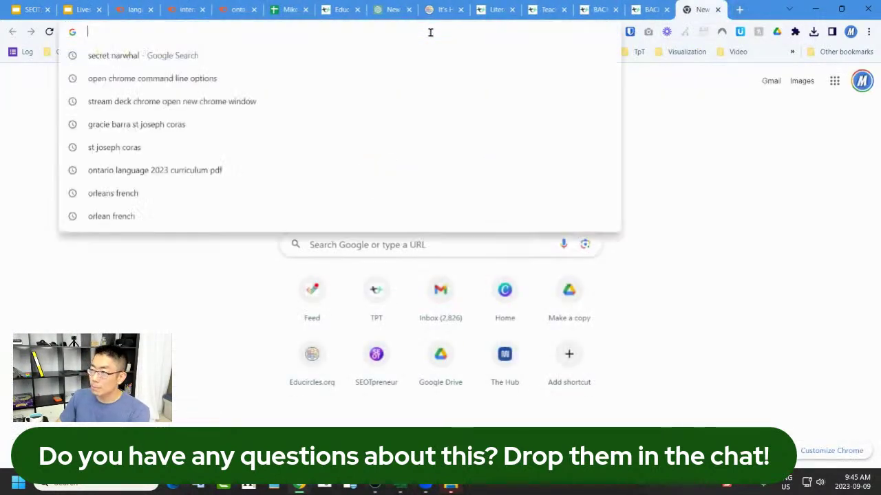
pyautogui.write('mon')
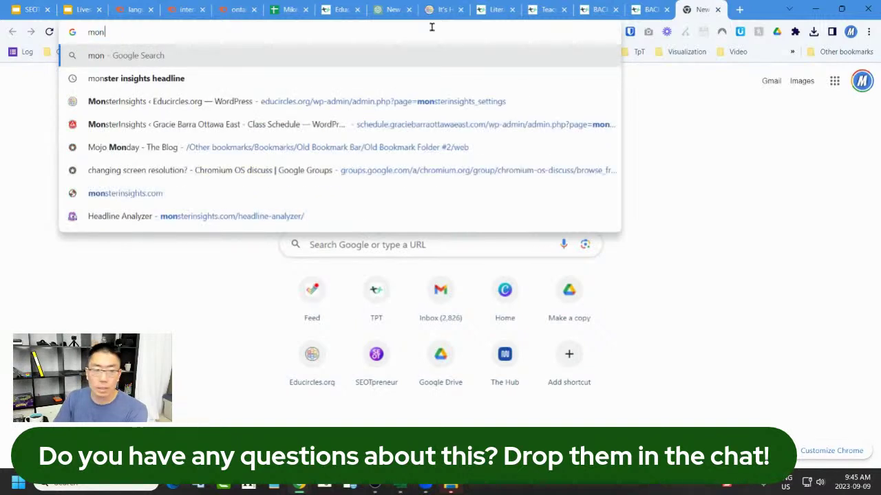
pyautogui.write('ster')
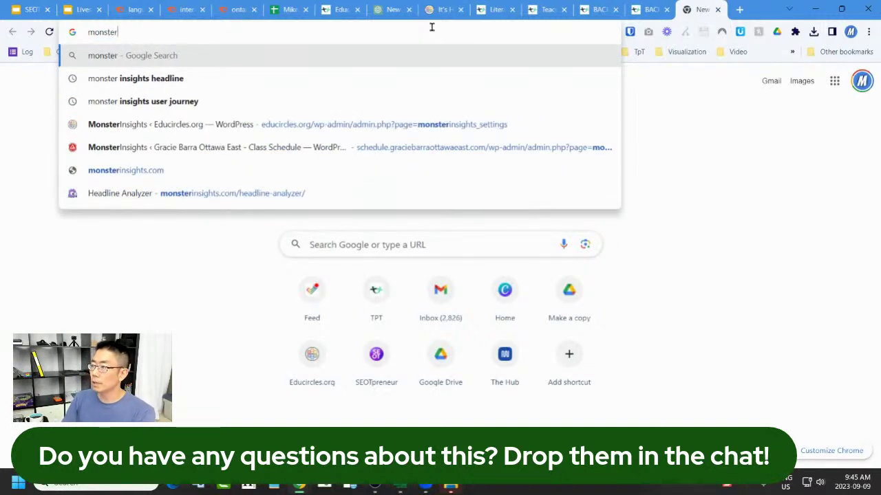
pyautogui.write(' insights headline')
pyautogui.press('Return')
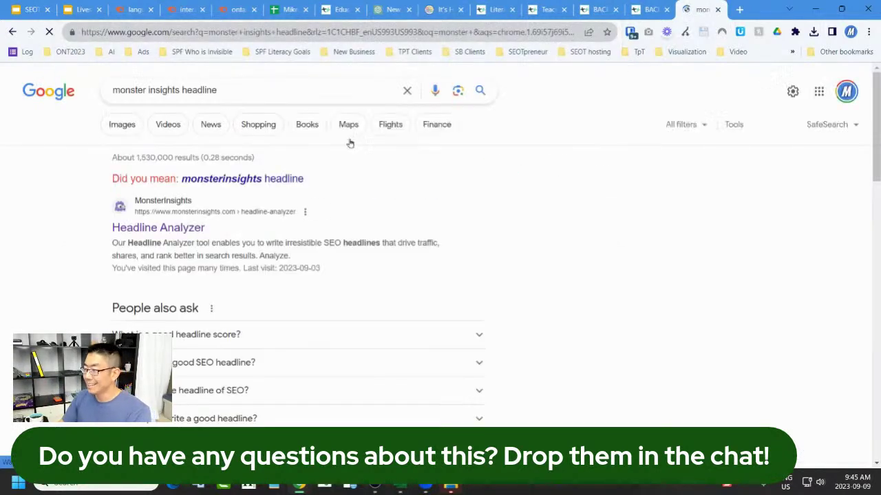
pyautogui.click(181, 229)
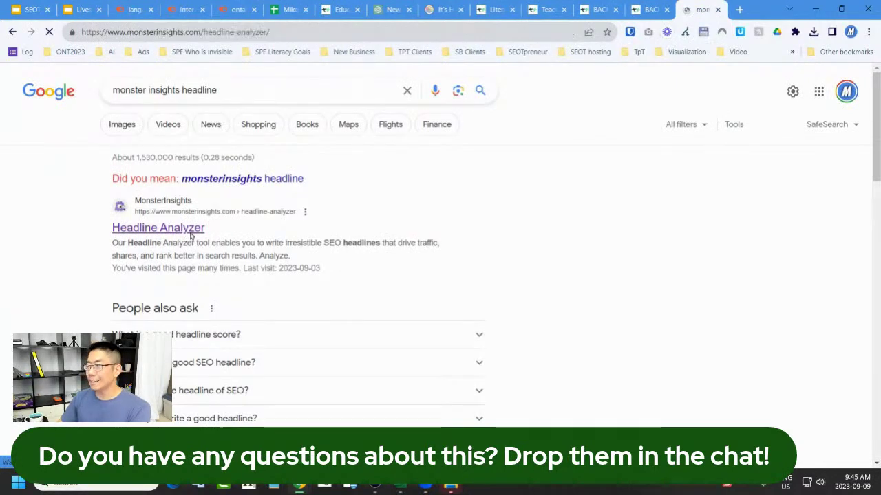
# - Analyze the headline "ontario language curriculum 2023 lesson plans" and review its overall score, word balance and character count
pyautogui.click(288, 294)
pyautogui.write('ontario language curriculum 2023 lesson plans')
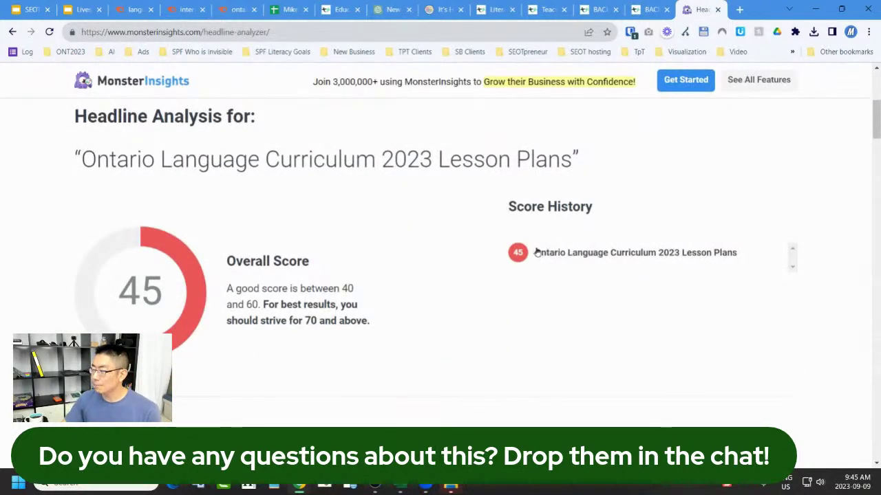
pyautogui.scroll(-10, 517, 263)
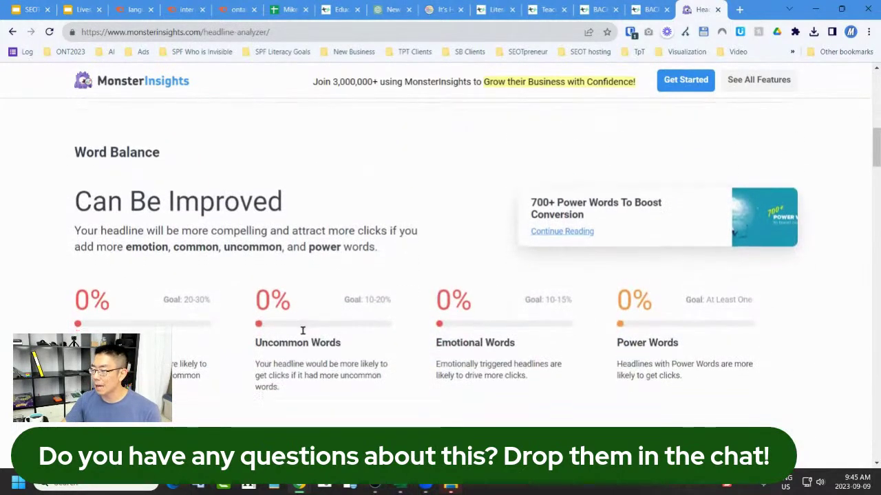
pyautogui.scroll(-4, 218, 359)
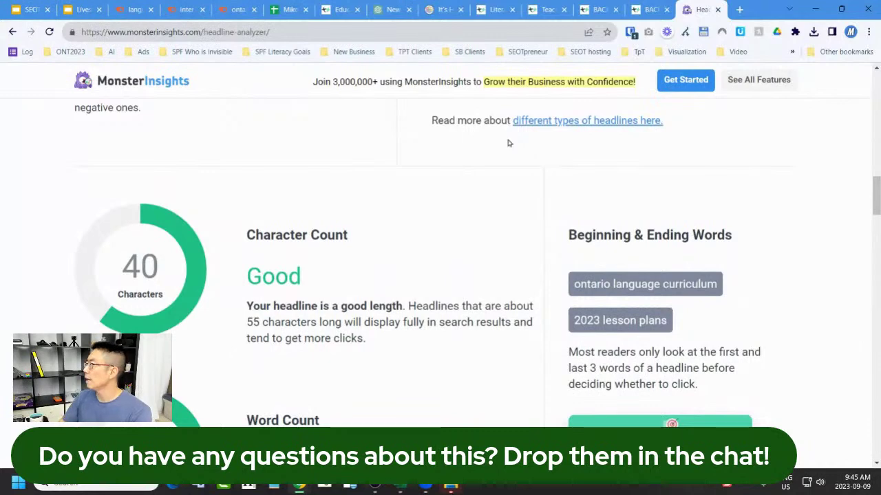
# - Open the SEOTpreneur YouTube channel in a new browser tab
pyautogui.click(738, 11)
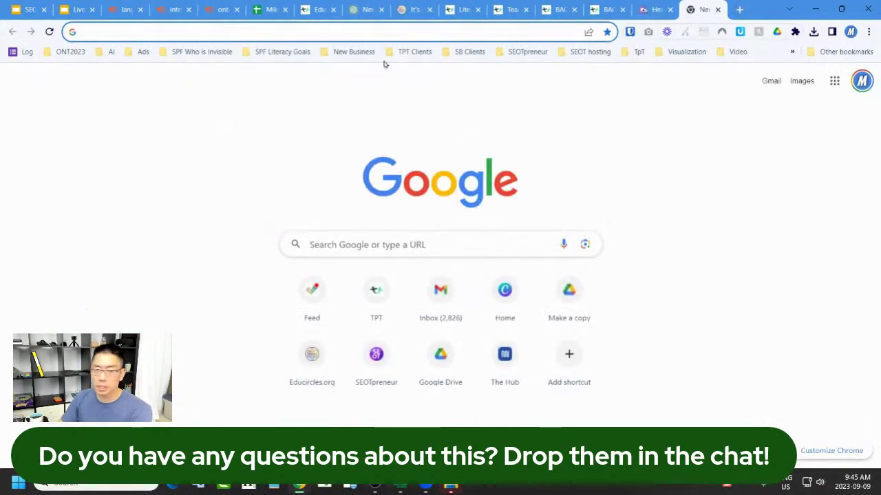
pyautogui.click(390, 33)
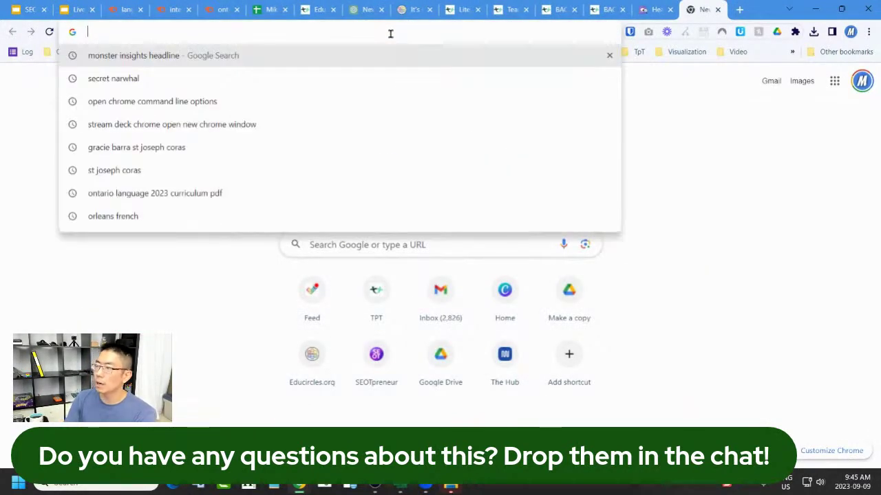
pyautogui.write('youtu')
pyautogui.press('Return')
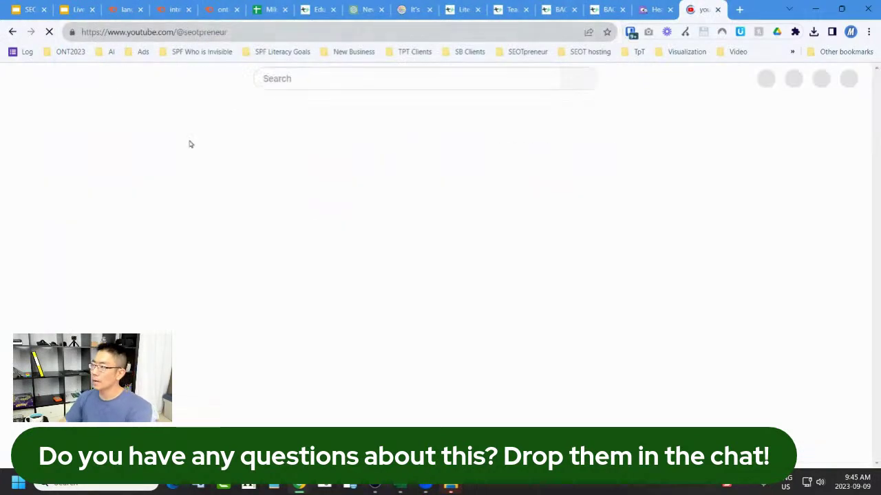
# - Look through the channel's home page playlists, including the TPT blog livestream show and the TPT seller tips for beginners
pyautogui.scroll(-3, 358, 263)
pyautogui.scroll(-8, 351, 272)
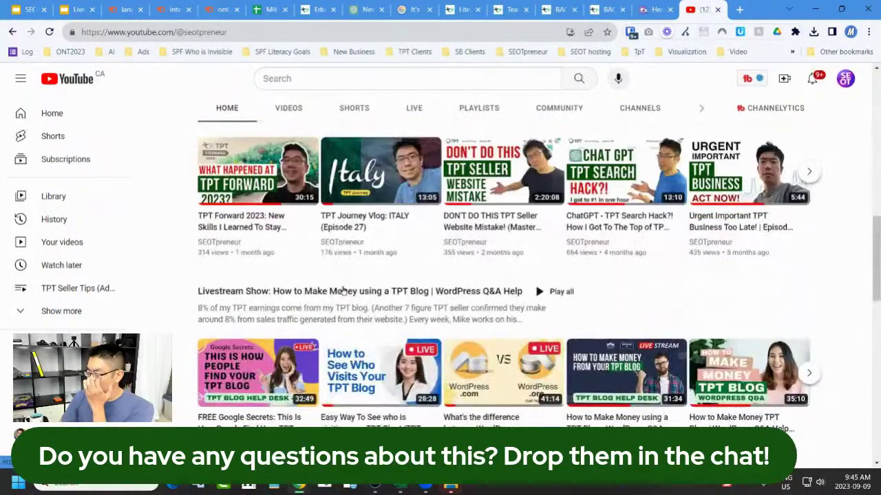
pyautogui.scroll(-1, 337, 289)
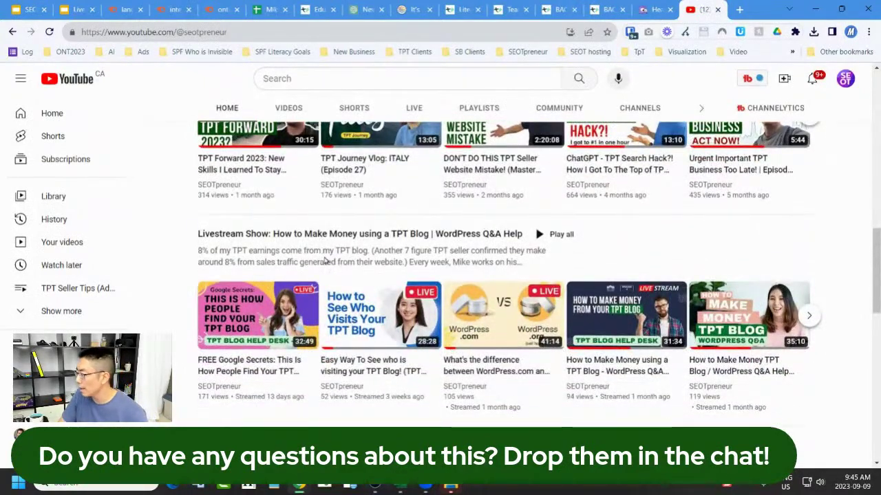
pyautogui.moveTo(257, 348)
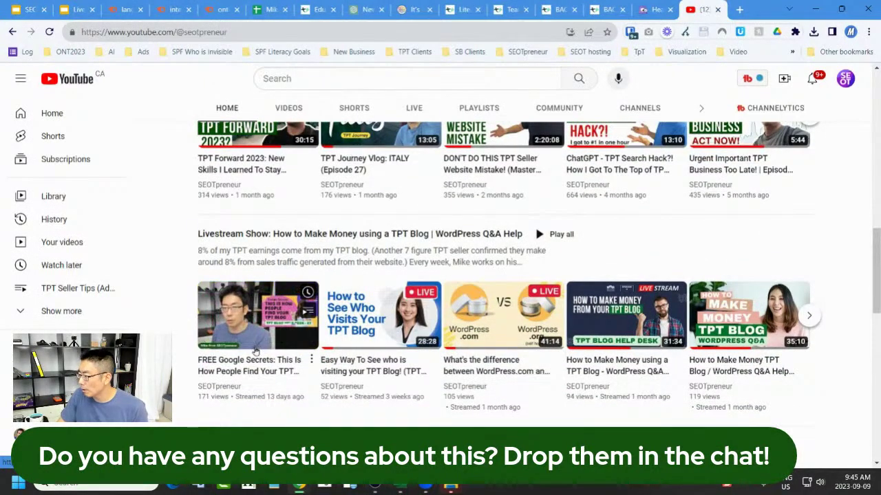
pyautogui.moveTo(708, 339)
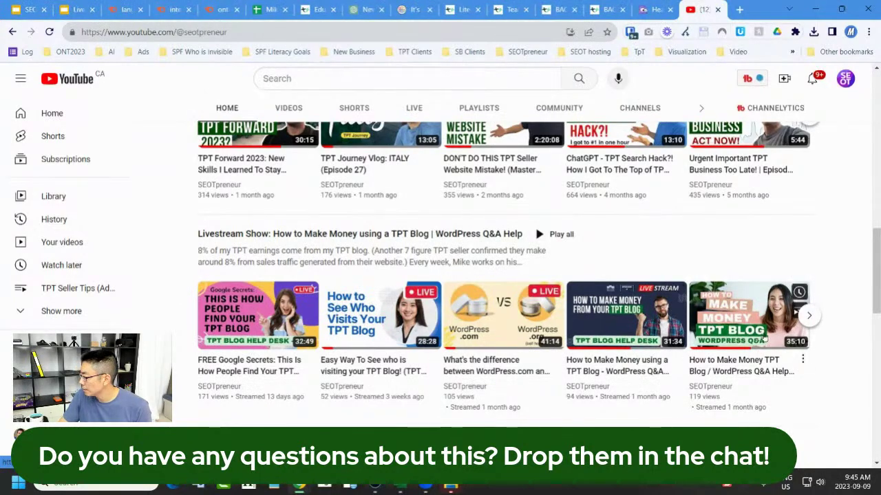
pyautogui.click(809, 315)
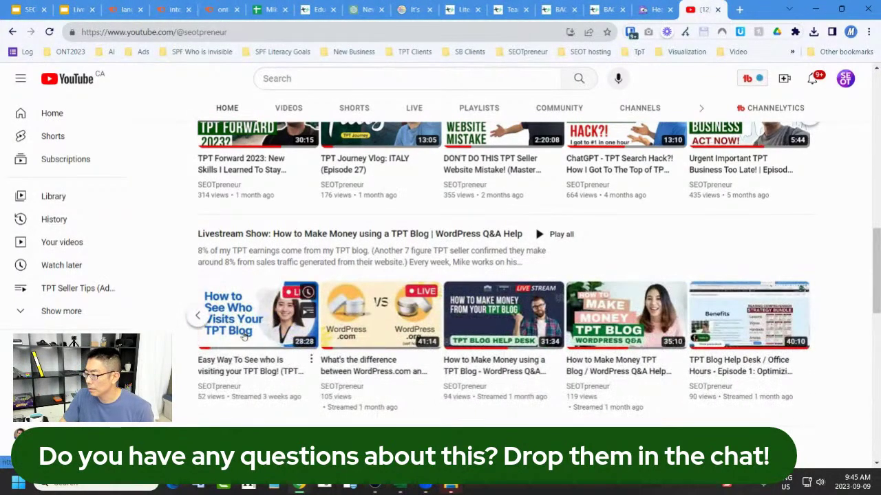
pyautogui.click(198, 315)
pyautogui.scroll(-1, 384, 330)
pyautogui.scroll(-3, 384, 331)
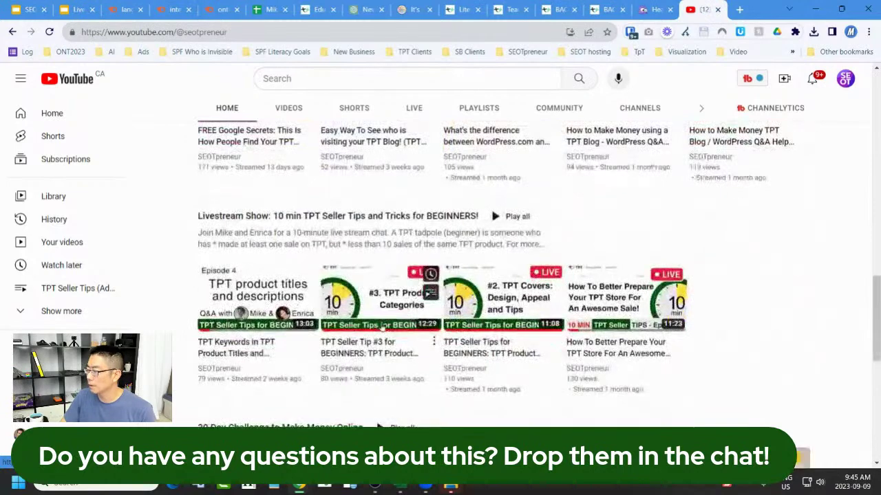
pyautogui.scroll(6, 418, 224)
# - Open the channel's live streams and look through the latest TPT blog help desk and seller tips episodes
pyautogui.click(414, 118)
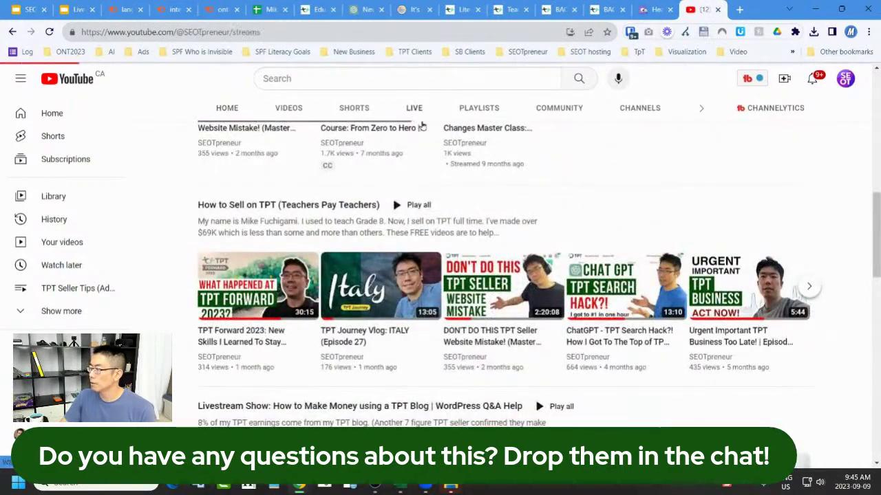
pyautogui.scroll(-2, 442, 287)
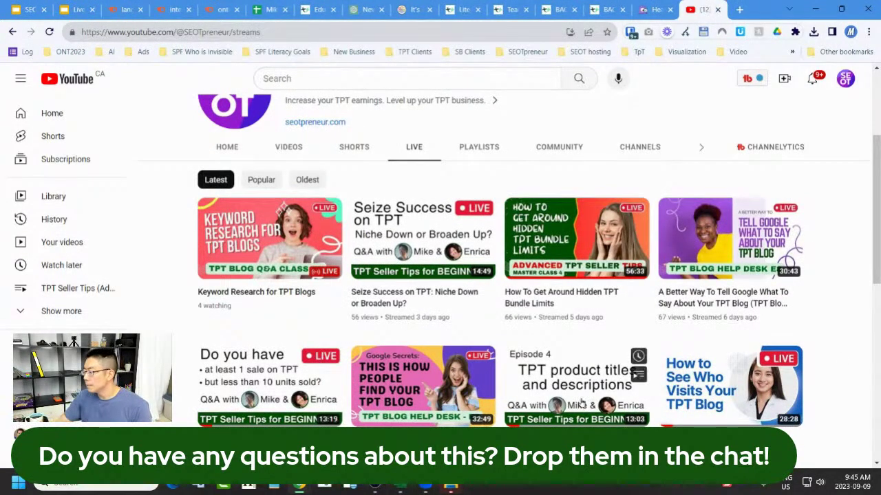
pyautogui.scroll(-2, 451, 352)
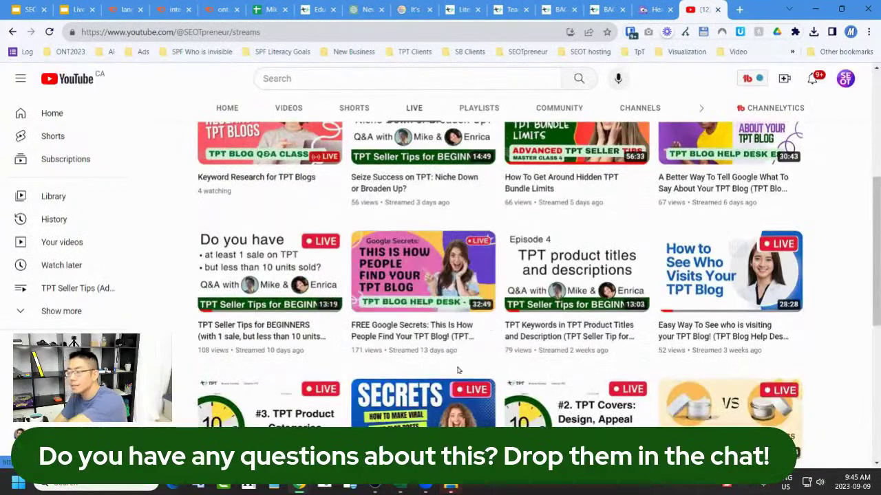
pyautogui.scroll(1, 456, 365)
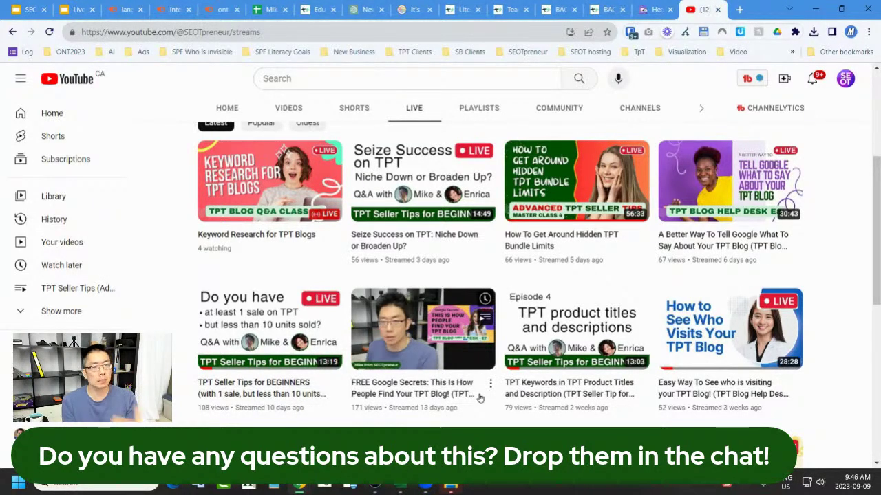
pyautogui.scroll(2, 658, 384)
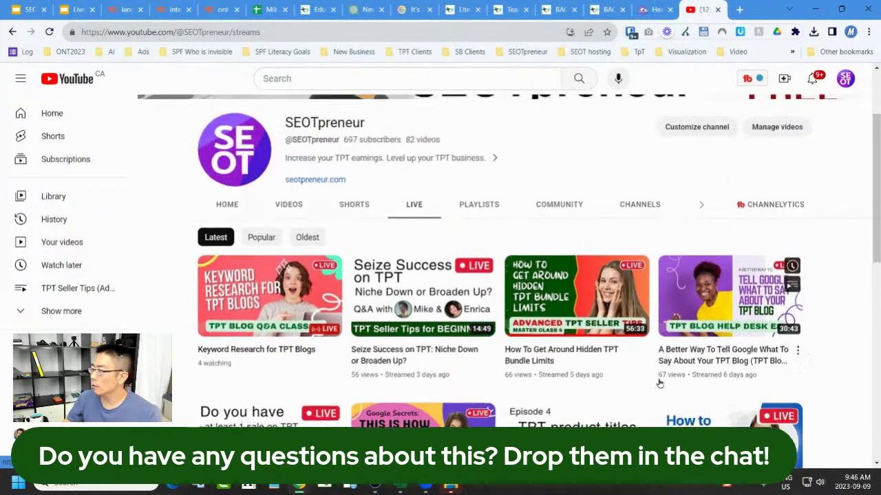